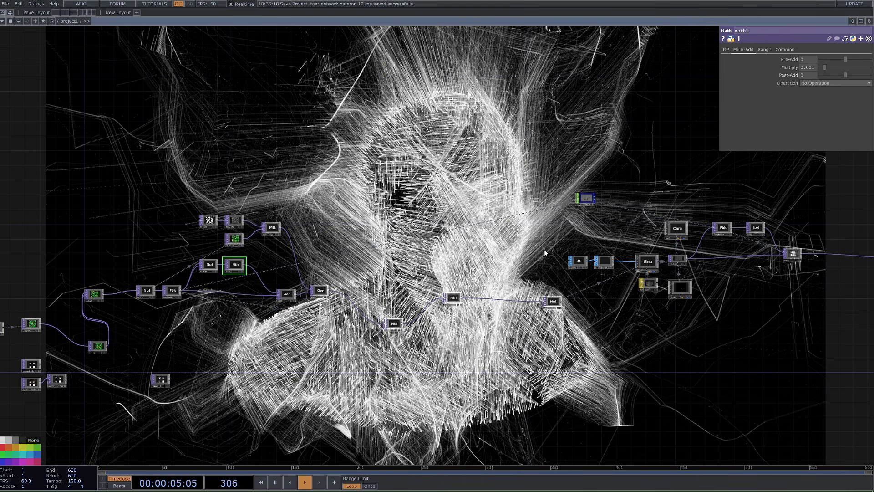
- Try an opacity of 0.99 on the Level operator in the feedback loop and undo the change
{"action": "left_click", "coordinate": [756, 227]}
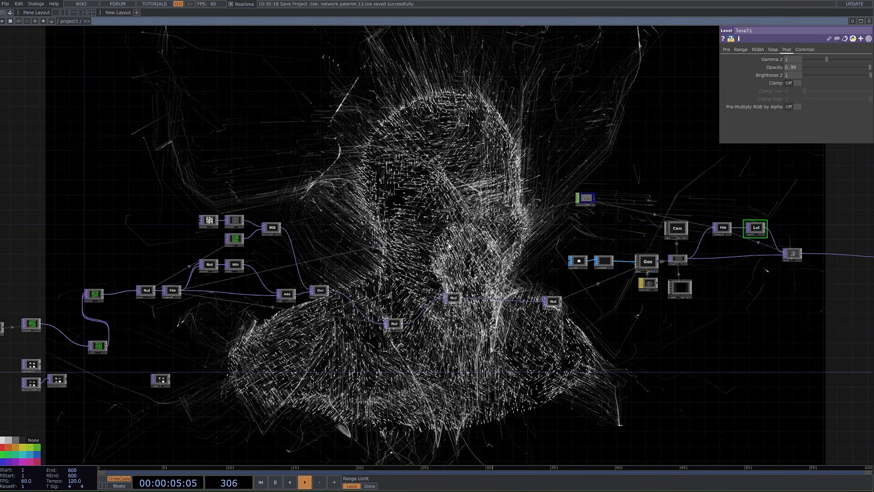
{"action": "key", "text": "ctrl+z"}
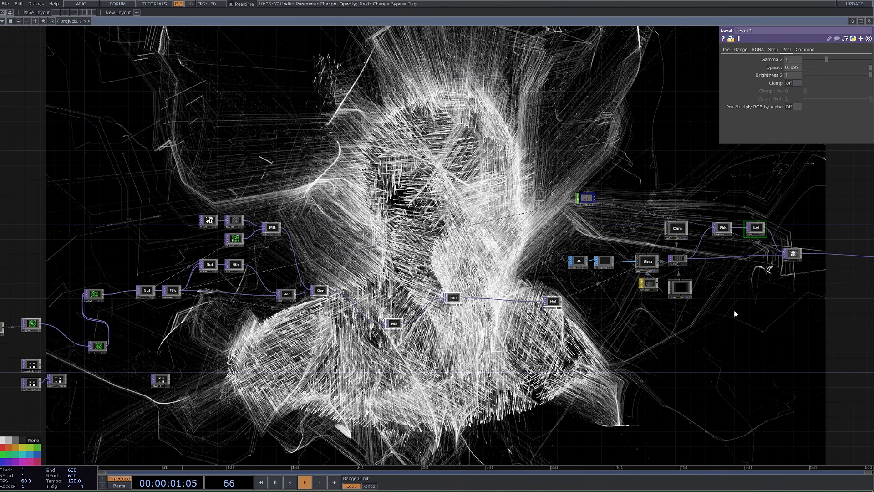
- Try to connect the sphere to the Sprinkle operator in place of the transformed mesh and undo the connection
{"action": "scroll", "coordinate": [638, 336], "scroll_direction": "down", "scroll_amount": 7}
{"action": "scroll", "coordinate": [359, 358], "scroll_direction": "up", "scroll_amount": 7}
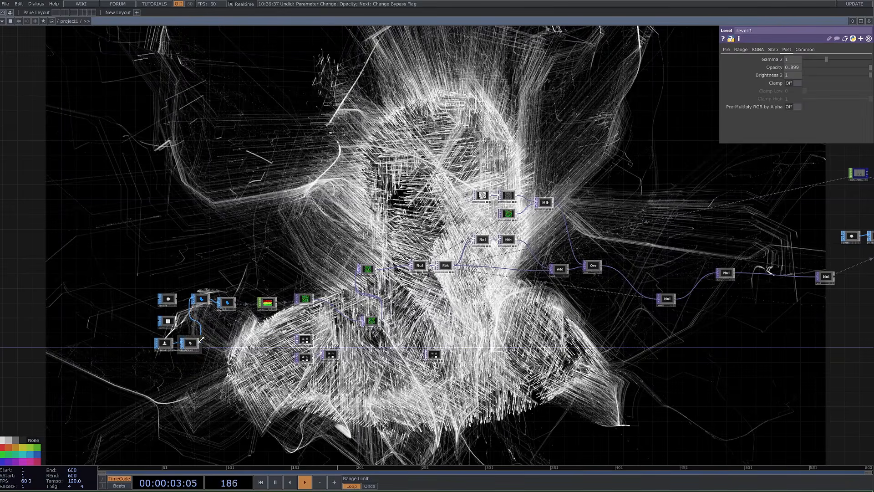
{"action": "scroll", "coordinate": [162, 320], "scroll_direction": "up", "scroll_amount": 2}
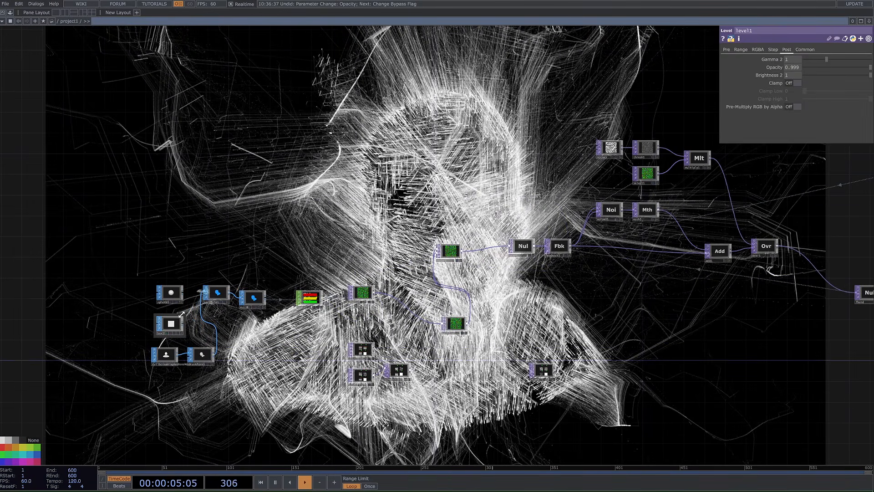
{"action": "left_click_drag", "start_coordinate": [187, 323], "coordinate": [233, 343]}
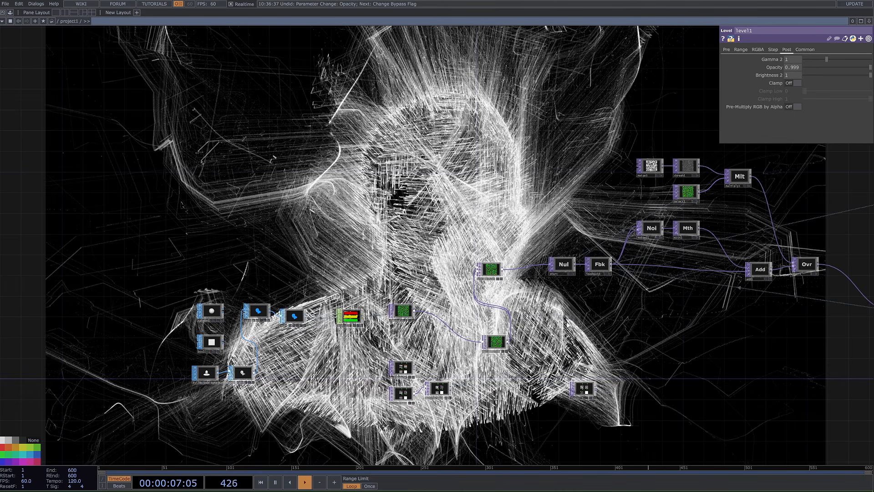
{"action": "scroll", "coordinate": [487, 278], "scroll_direction": "down", "scroll_amount": 3}
{"action": "scroll", "coordinate": [317, 340], "scroll_direction": "up", "scroll_amount": 3}
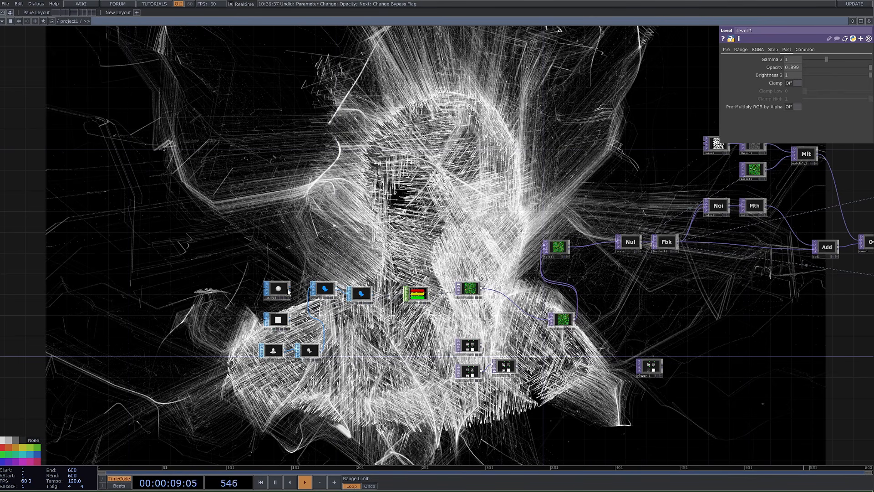
{"action": "left_click_drag", "start_coordinate": [292, 291], "coordinate": [311, 286]}
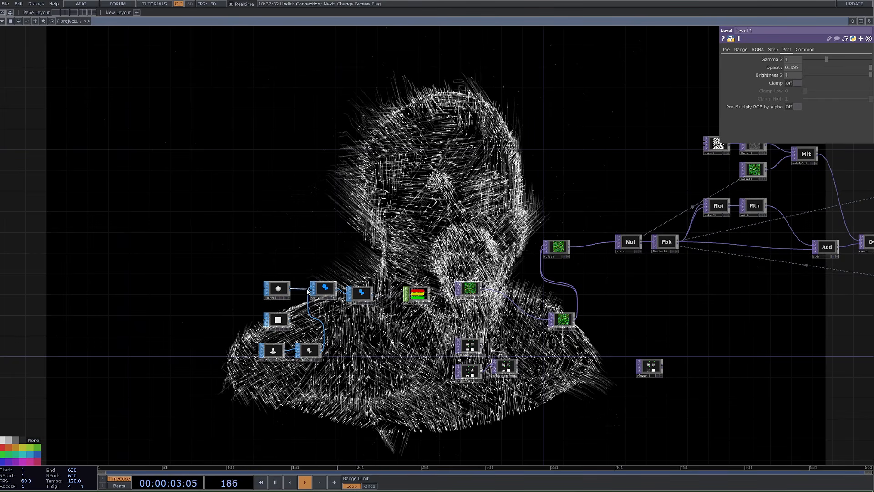
{"action": "left_click_drag", "start_coordinate": [307, 287], "coordinate": [322, 297]}
{"action": "key", "text": "ctrl+z"}
{"action": "key", "text": "ctrl+z"}
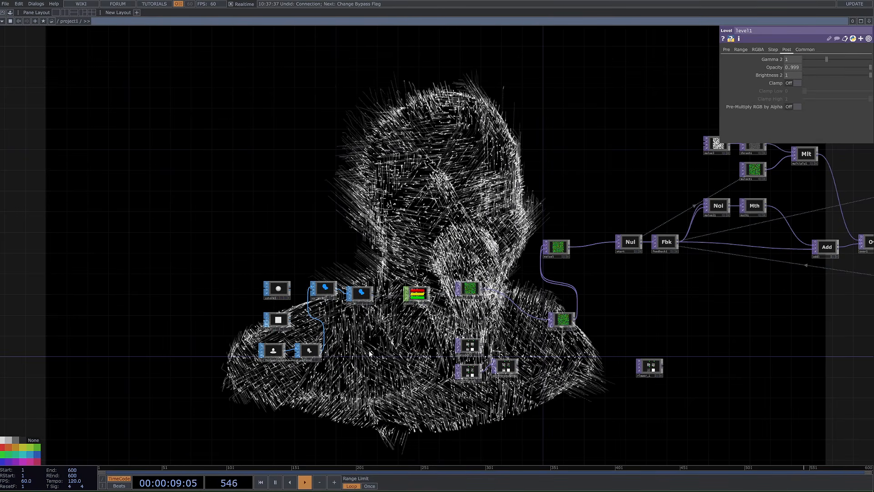
- Pause playback, connect pointtransform1 to the Null feeding noise1, and resume playback
{"action": "right_click_drag", "start_coordinate": [249, 336], "coordinate": [396, 363]}
{"action": "left_click_drag", "start_coordinate": [395, 363], "coordinate": [278, 360]}
{"action": "scroll", "coordinate": [386, 348], "scroll_direction": "up", "scroll_amount": 5}
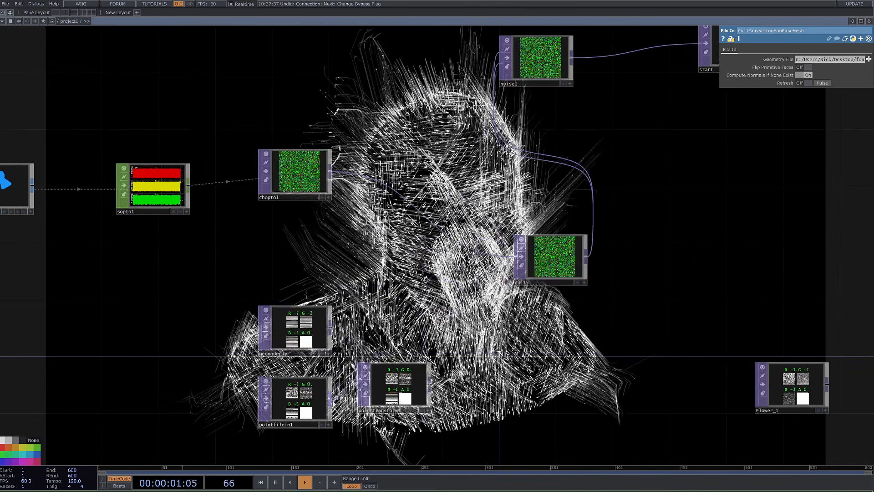
{"action": "key", "text": "space"}
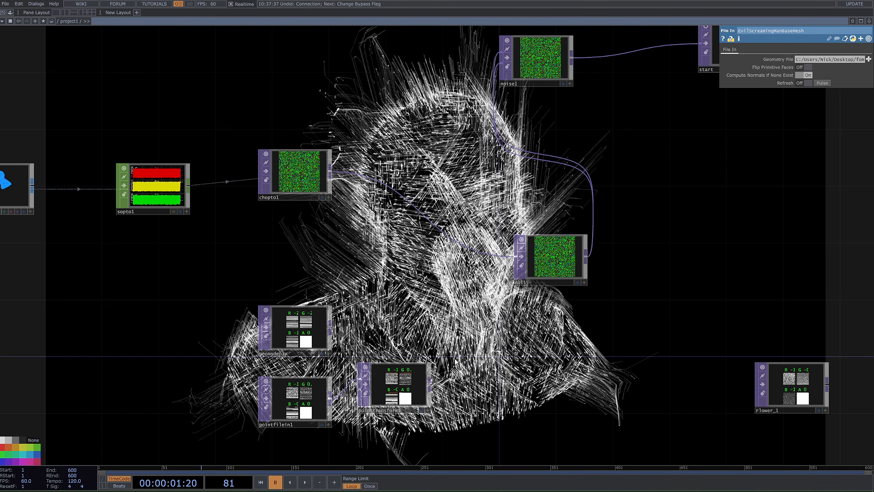
{"action": "scroll", "coordinate": [430, 394], "scroll_direction": "down", "scroll_amount": 3}
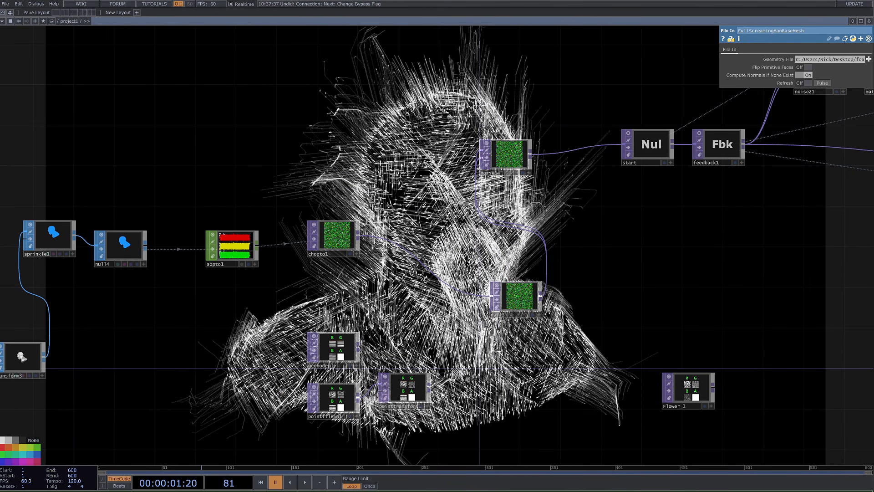
{"action": "left_click_drag", "start_coordinate": [359, 347], "coordinate": [492, 296]}
{"action": "key", "text": "space"}
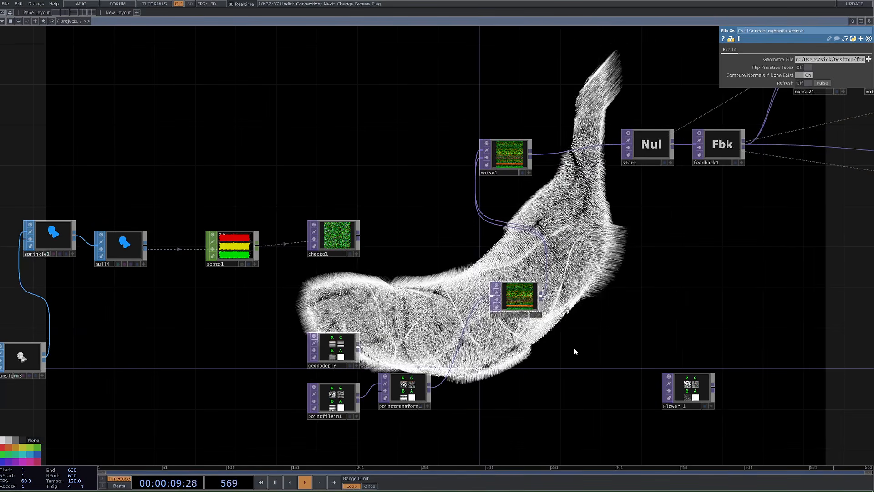
- Examine the operator network from the geometry sources through the feedback loop to the render chain
{"action": "scroll", "coordinate": [579, 345], "scroll_direction": "down", "scroll_amount": 2}
{"action": "scroll", "coordinate": [579, 347], "scroll_direction": "down", "scroll_amount": 1}
{"action": "left_click_drag", "start_coordinate": [571, 348], "coordinate": [545, 348]}
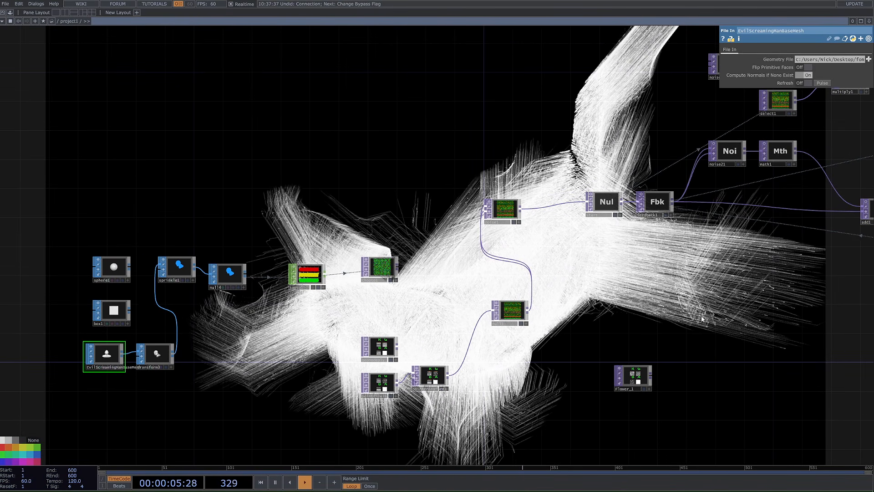
{"action": "scroll", "coordinate": [754, 325], "scroll_direction": "down", "scroll_amount": 2}
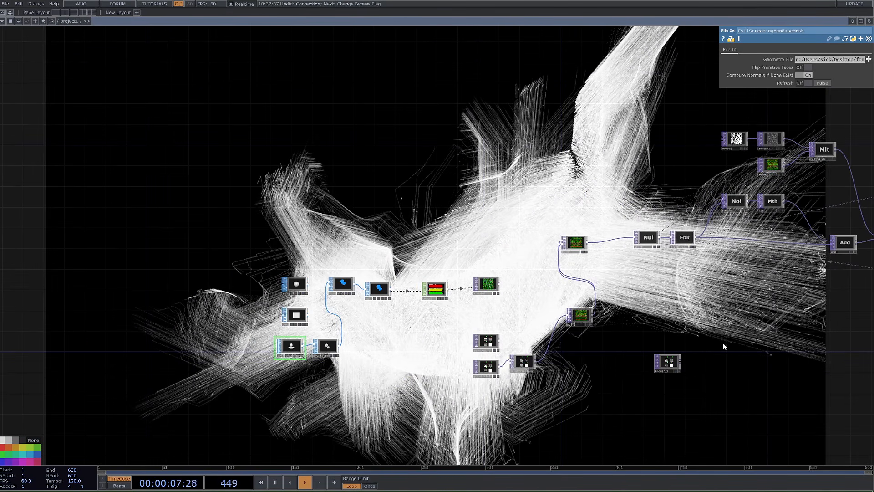
{"action": "scroll", "coordinate": [635, 314], "scroll_direction": "down", "scroll_amount": 3}
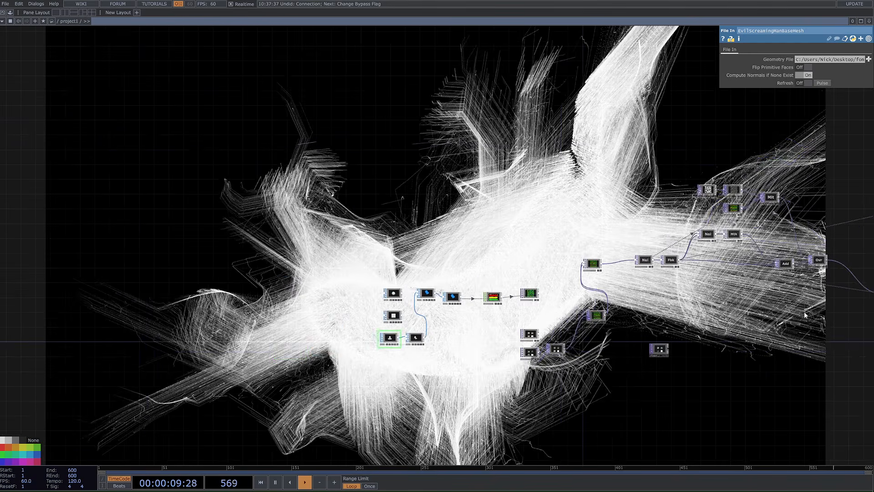
{"action": "left_click_drag", "start_coordinate": [804, 311], "coordinate": [571, 315]}
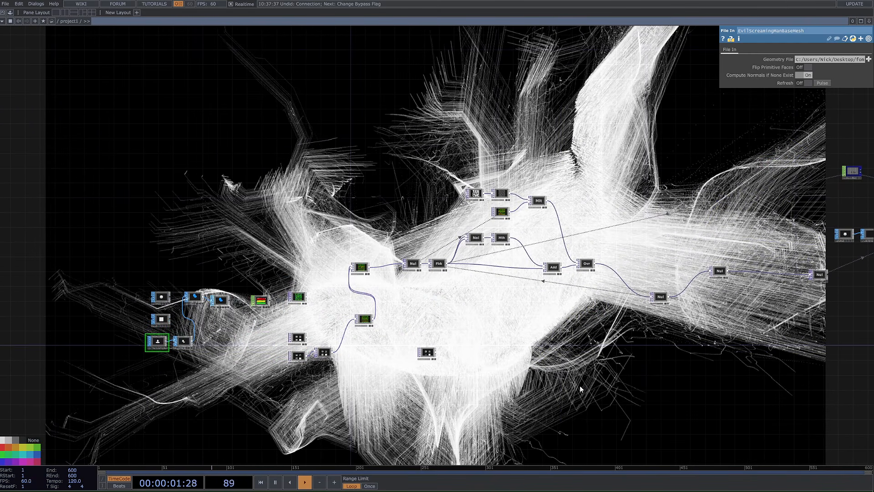
{"action": "scroll", "coordinate": [466, 303], "scroll_direction": "down", "scroll_amount": 3}
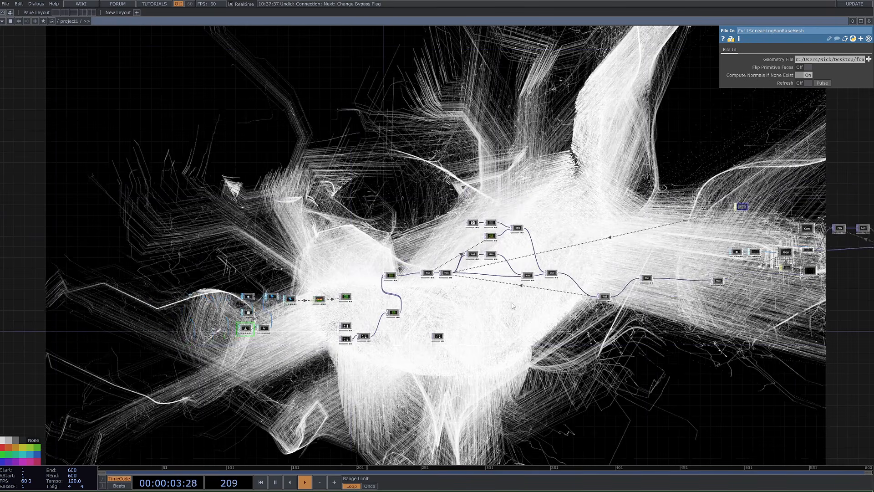
{"action": "left_click_drag", "start_coordinate": [681, 324], "coordinate": [436, 321]}
- Pause playback and open the parameters of the Point Transform operator
{"action": "key", "text": "space"}
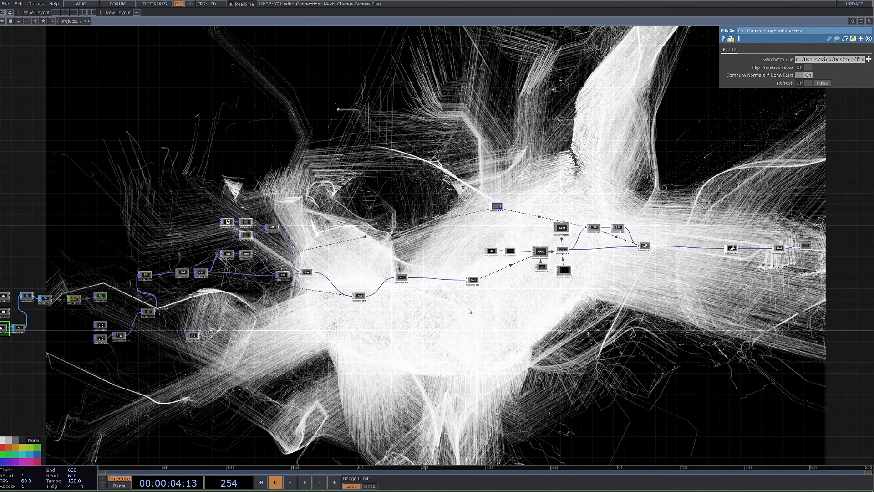
{"action": "left_click_drag", "start_coordinate": [21, 315], "coordinate": [127, 314]}
{"action": "scroll", "coordinate": [119, 312], "scroll_direction": "up", "scroll_amount": 3}
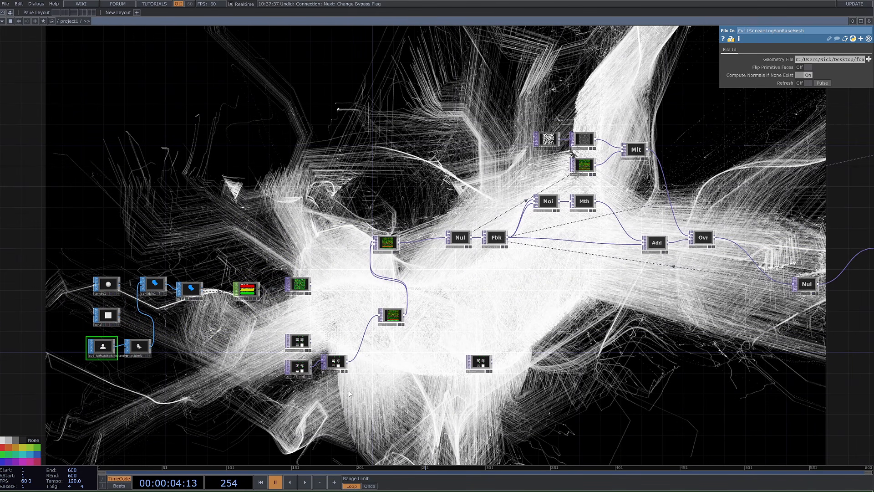
{"action": "right_click_drag", "start_coordinate": [349, 393], "coordinate": [91, 333]}
{"action": "left_click", "coordinate": [335, 362]}
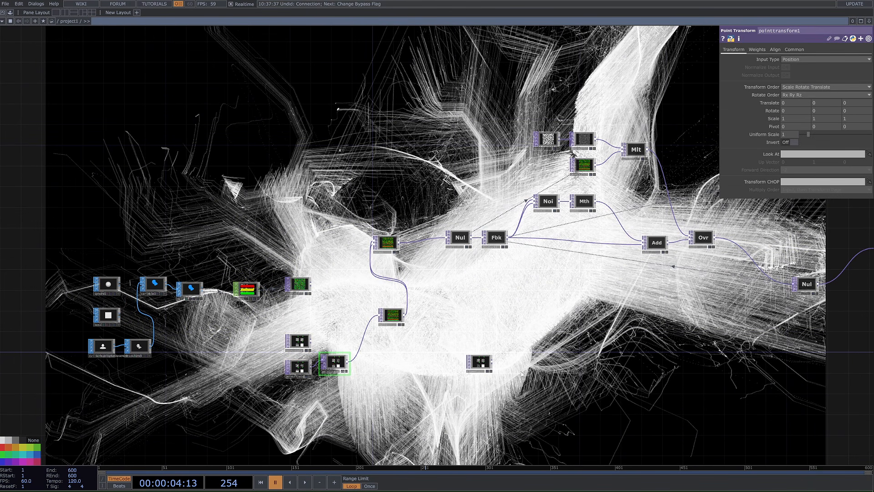
- Turn off the background display of the Null near the end of the network
{"action": "left_click_drag", "start_coordinate": [591, 345], "coordinate": [559, 345]}
{"action": "scroll", "coordinate": [559, 344], "scroll_direction": "down", "scroll_amount": 4}
{"action": "left_click_drag", "start_coordinate": [615, 293], "coordinate": [485, 331]}
{"action": "scroll", "coordinate": [484, 331], "scroll_direction": "down", "scroll_amount": 4}
{"action": "left_click_drag", "start_coordinate": [710, 409], "coordinate": [524, 362]}
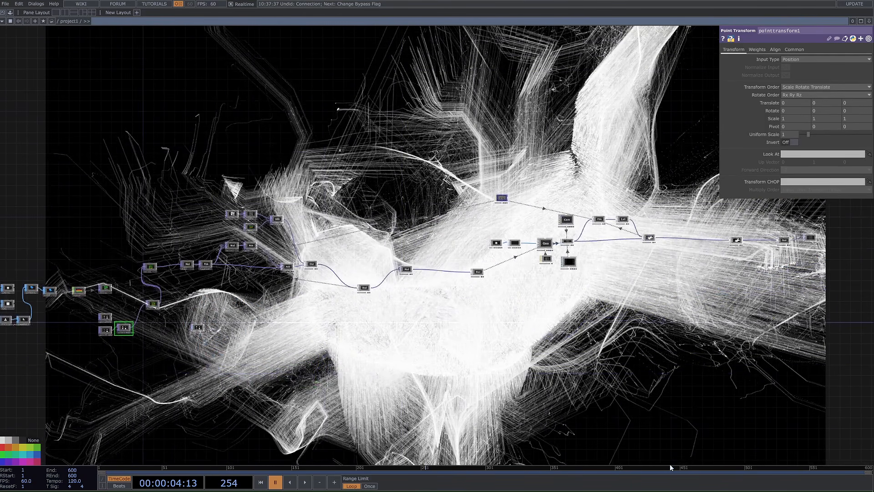
{"action": "scroll", "coordinate": [829, 263], "scroll_direction": "up", "scroll_amount": 5}
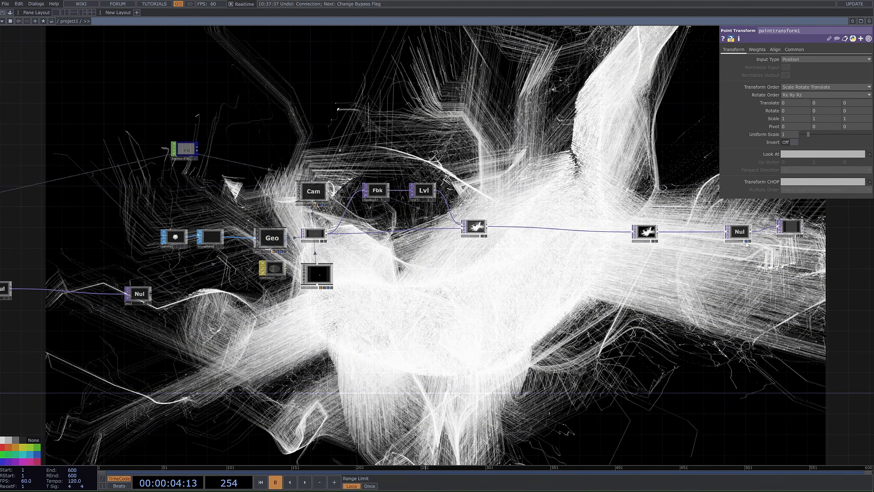
{"action": "left_click", "coordinate": [746, 243]}
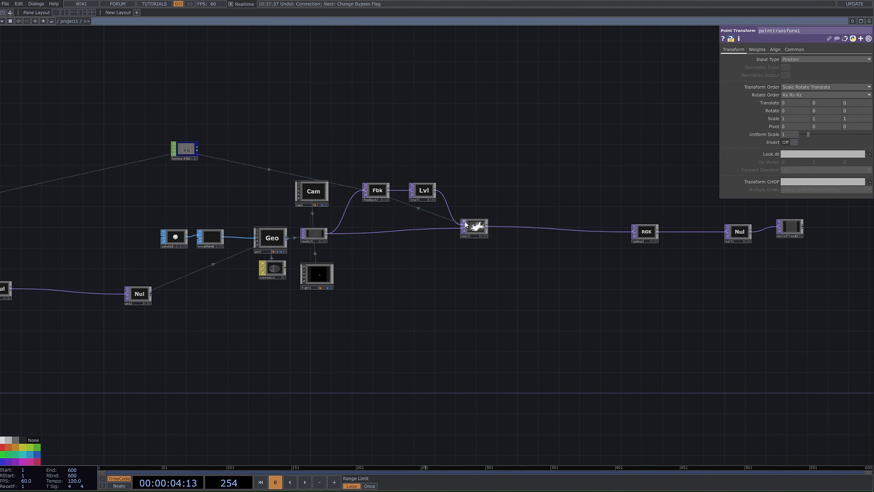
- Review the layout of the existing network and select the sphere, Sprinkle and Null operators at its start
{"action": "scroll", "coordinate": [588, 251], "scroll_direction": "down", "scroll_amount": 4}
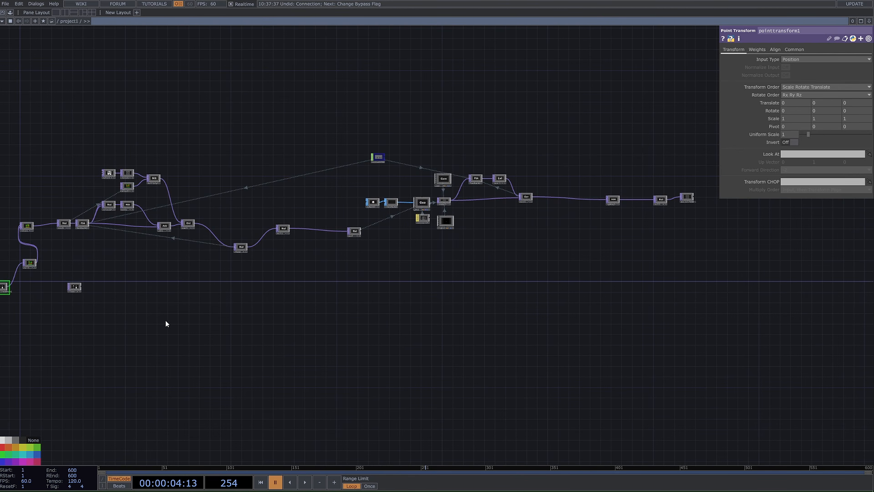
{"action": "left_click_drag", "start_coordinate": [139, 331], "coordinate": [202, 199]}
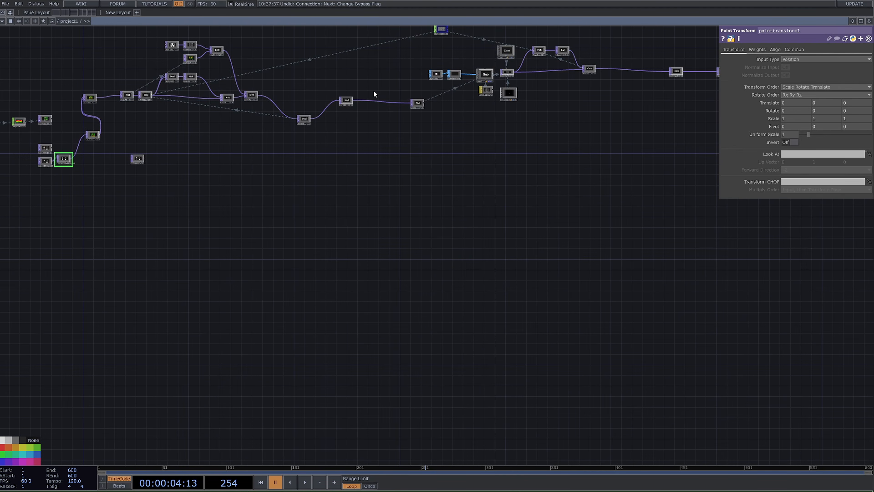
{"action": "left_click_drag", "start_coordinate": [427, 195], "coordinate": [585, 277]}
{"action": "scroll", "coordinate": [214, 223], "scroll_direction": "up", "scroll_amount": 2}
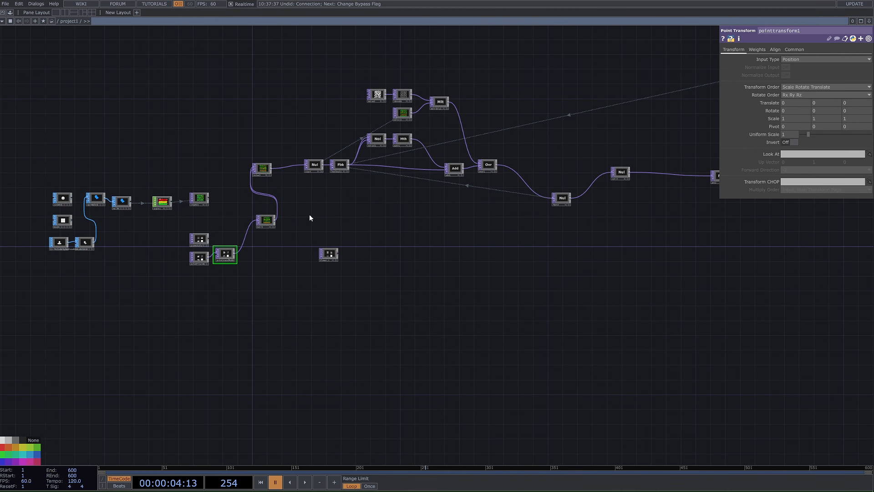
{"action": "left_click_drag", "start_coordinate": [137, 320], "coordinate": [162, 167]}
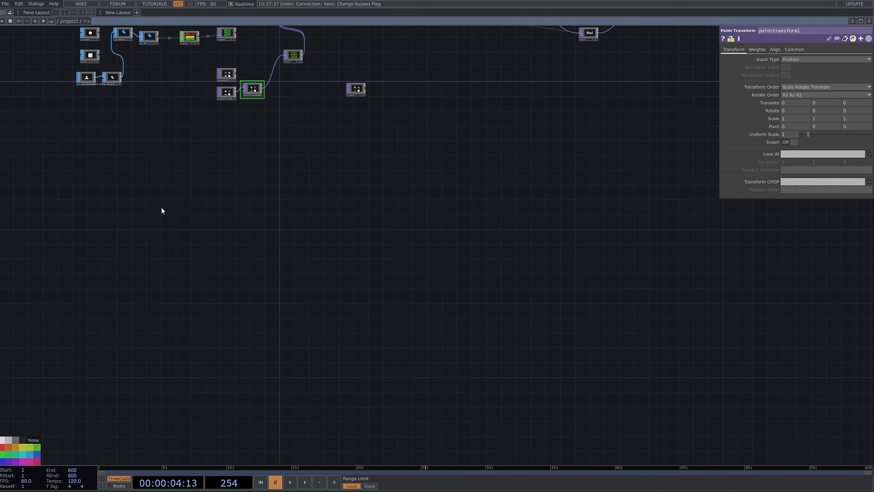
{"action": "left_click_drag", "start_coordinate": [162, 401], "coordinate": [187, 422]}
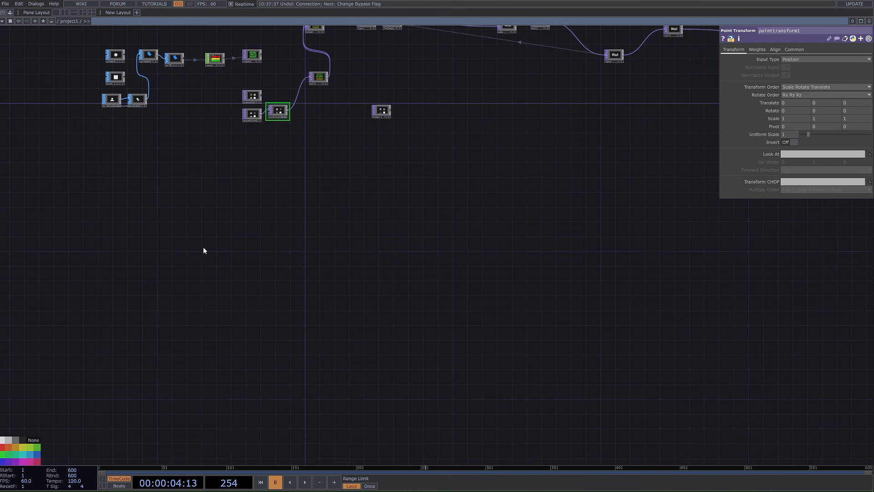
{"action": "left_click_drag", "start_coordinate": [195, 165], "coordinate": [241, 245]}
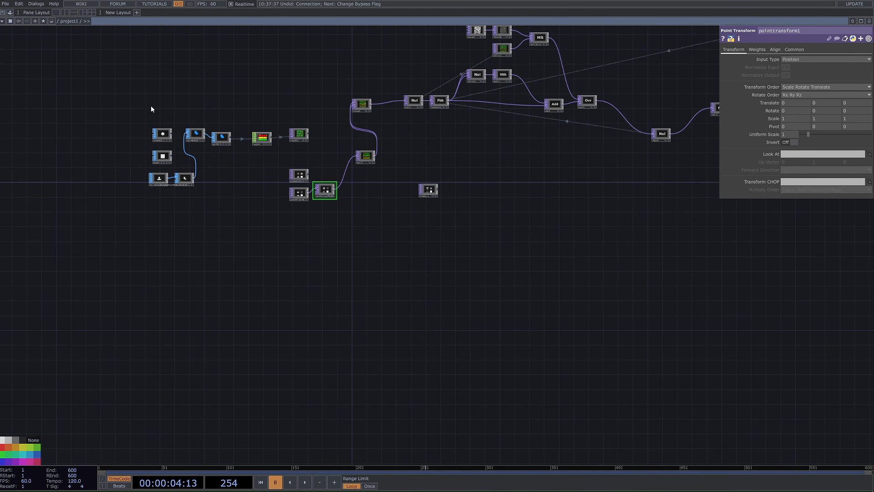
{"action": "right_click_drag", "start_coordinate": [153, 124], "coordinate": [221, 139]}
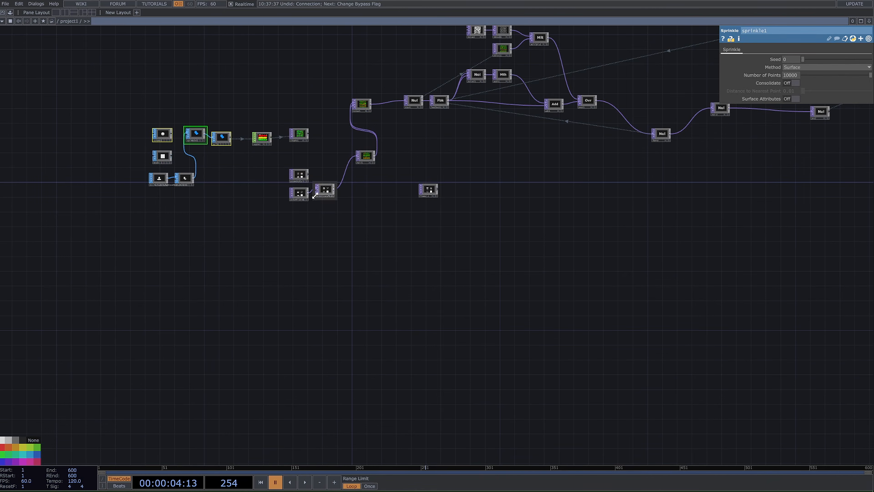
- Create a Sphere SOP in the empty area below the existing network
{"action": "left_click_drag", "start_coordinate": [327, 411], "coordinate": [321, 305]}
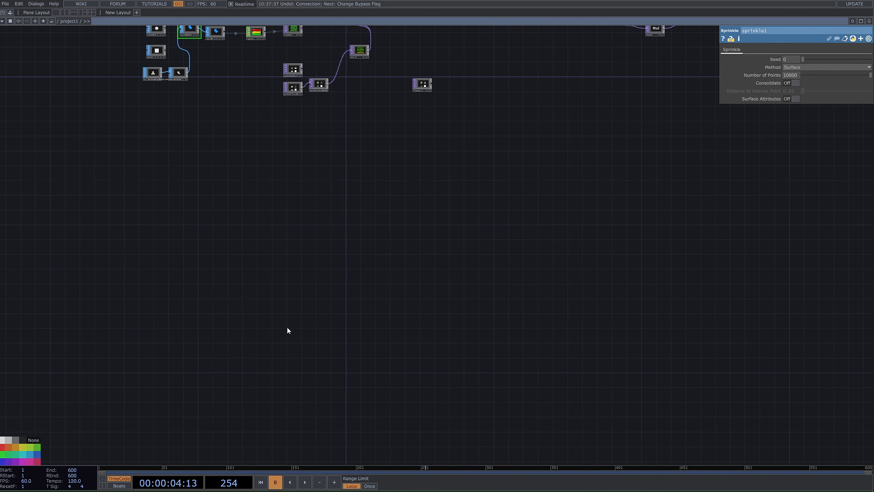
{"action": "key", "text": "Tab"}
{"action": "type", "text": "o"}
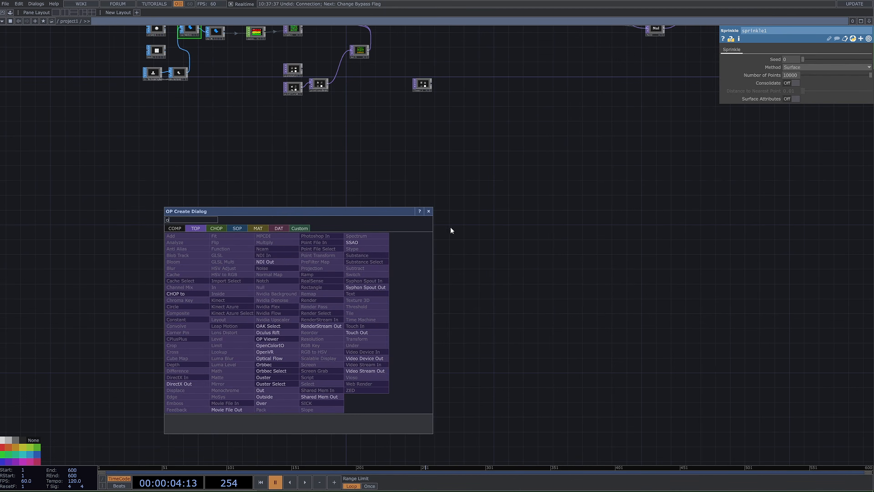
{"action": "key", "text": "BackSpace"}
{"action": "type", "text": "sp"}
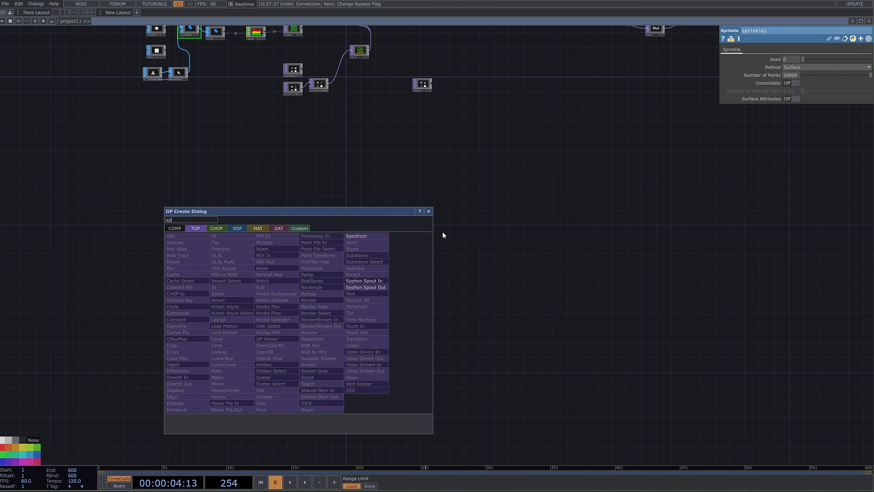
{"action": "type", "text": "here"}
{"action": "left_click", "coordinate": [238, 229]}
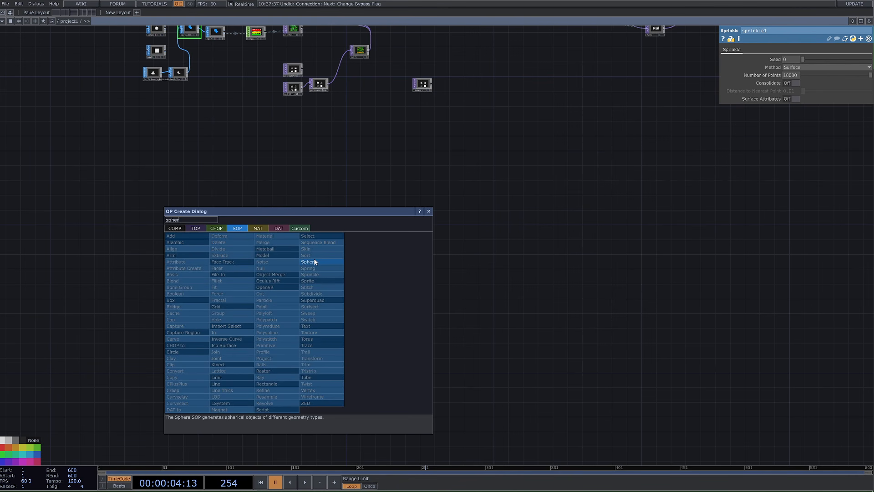
{"action": "left_click", "coordinate": [314, 261]}
{"action": "left_click", "coordinate": [298, 280]}
{"action": "scroll", "coordinate": [298, 282], "scroll_direction": "up", "scroll_amount": 5}
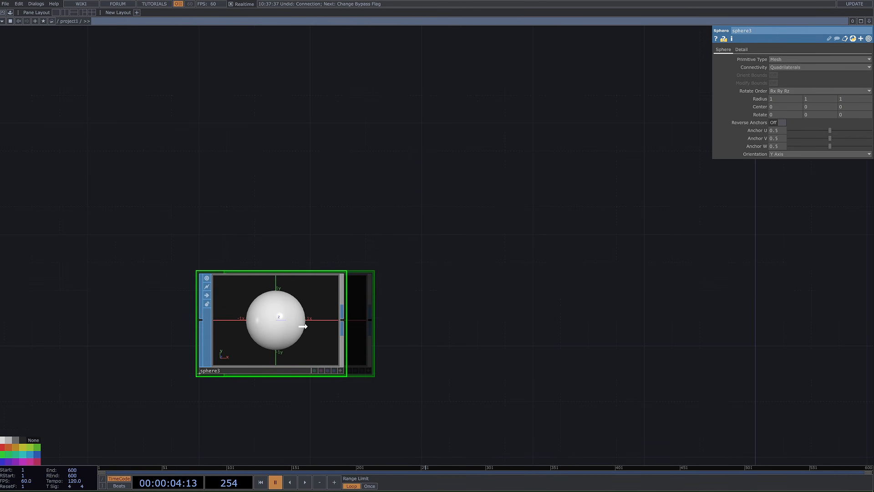
{"action": "scroll", "coordinate": [337, 363], "scroll_direction": "down", "scroll_amount": 4}
{"action": "key", "text": "Tab"}
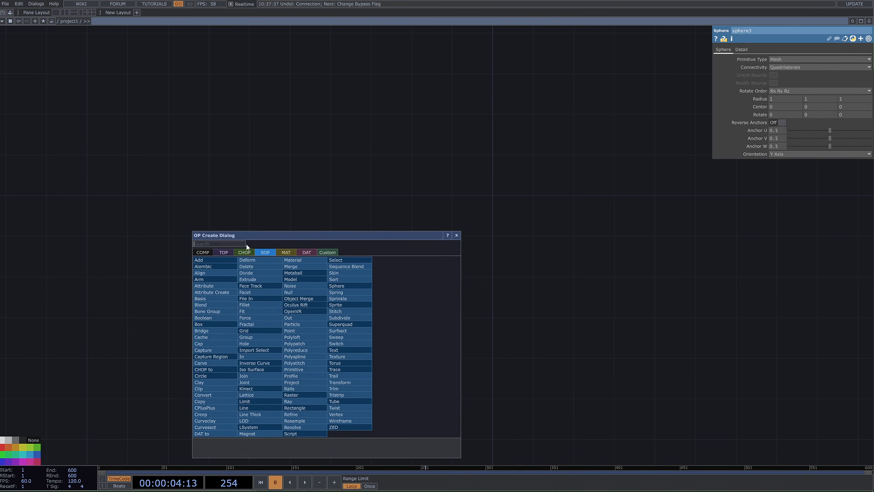
{"action": "key", "text": "Escape"}
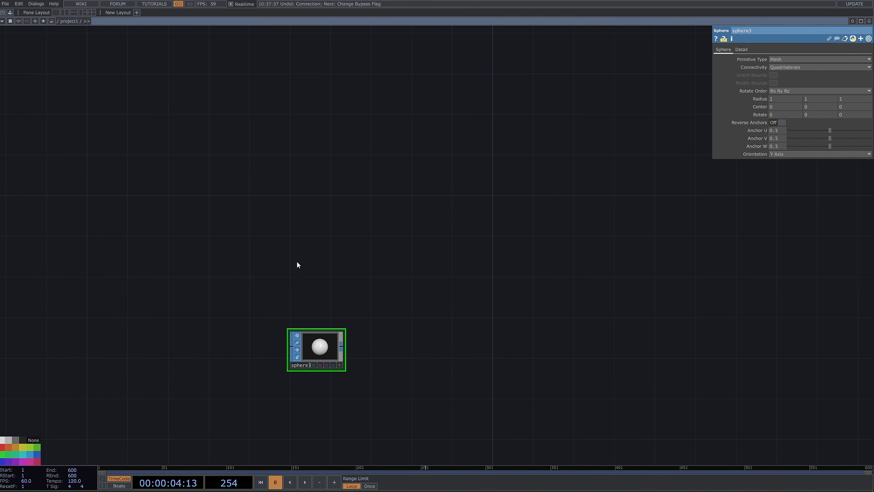
{"action": "right_click", "coordinate": [344, 349]}
{"action": "type", "text": "spr"}
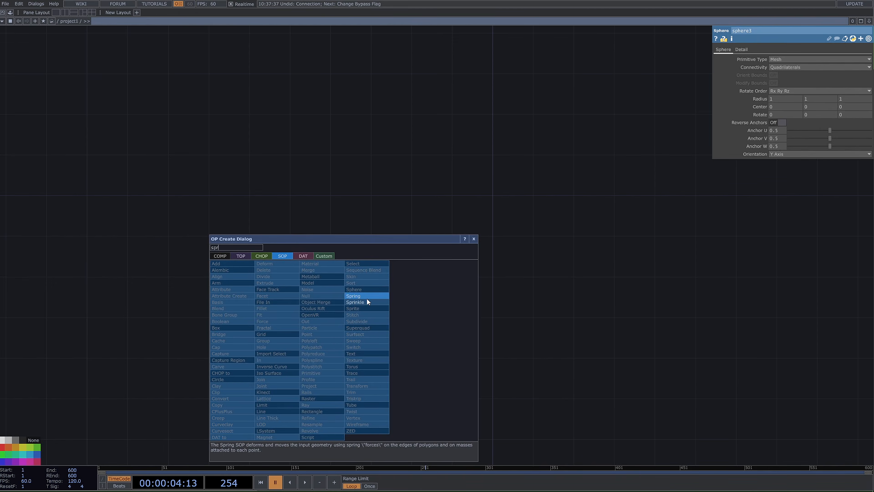
{"action": "left_click", "coordinate": [367, 297]}
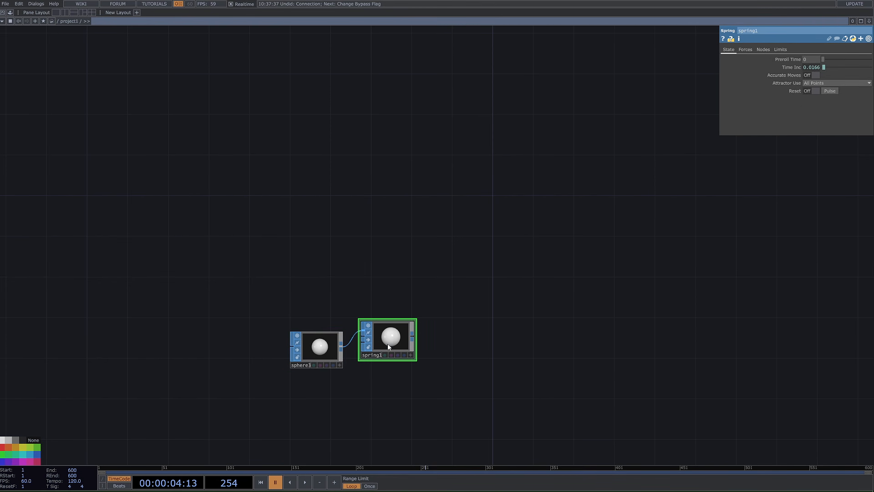
{"action": "left_click", "coordinate": [387, 343]}
{"action": "key", "text": "ctrl+z"}
- Add a Sprinkle SOP wired from the new sphere's output
{"action": "right_click", "coordinate": [342, 348]}
{"action": "left_click", "coordinate": [361, 291]}
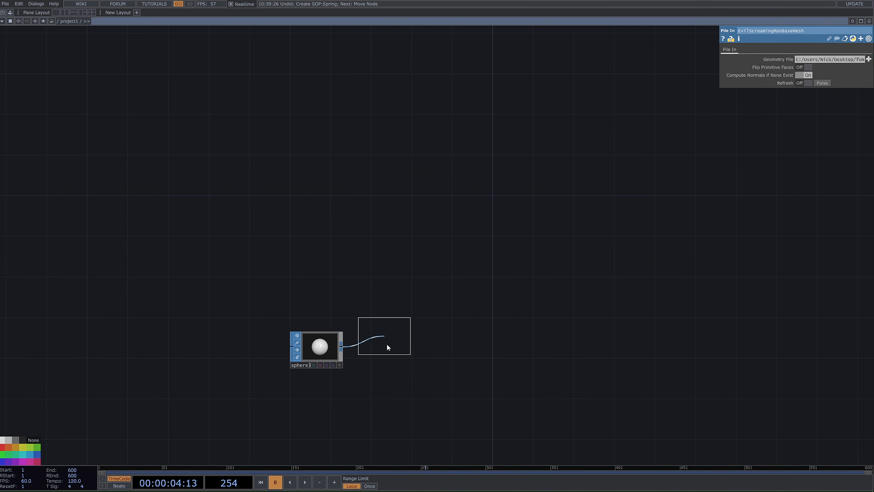
{"action": "left_click", "coordinate": [400, 353]}
{"action": "scroll", "coordinate": [400, 353], "scroll_direction": "up", "scroll_amount": 5}
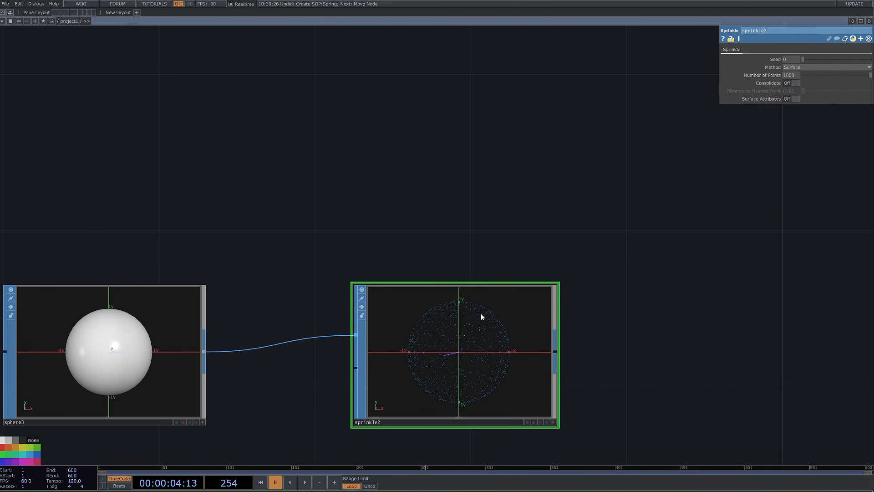
- Set the new Sprinkle SOP's Number of Points to 10000
{"action": "left_click", "coordinate": [173, 341]}
{"action": "left_click_drag", "start_coordinate": [263, 214], "coordinate": [171, 362]}
{"action": "scroll", "coordinate": [223, 352], "scroll_direction": "down", "scroll_amount": 2}
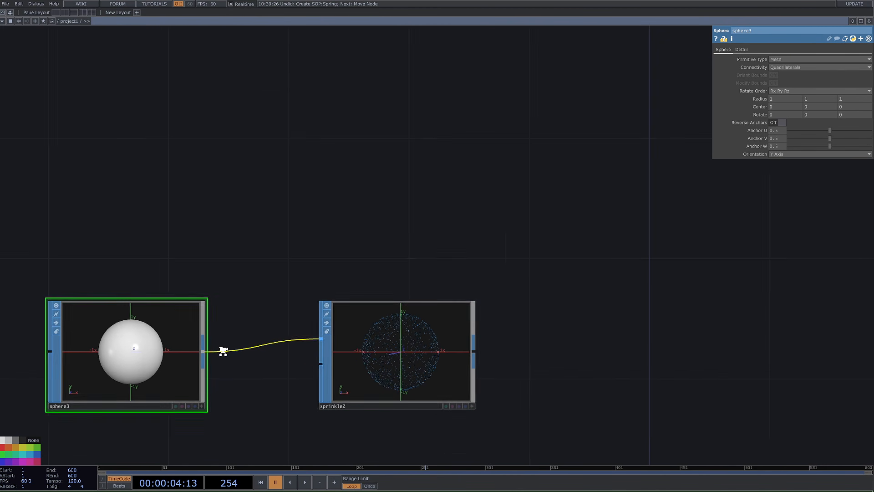
{"action": "left_click", "coordinate": [367, 348]}
{"action": "scroll", "coordinate": [392, 351], "scroll_direction": "down", "scroll_amount": 2}
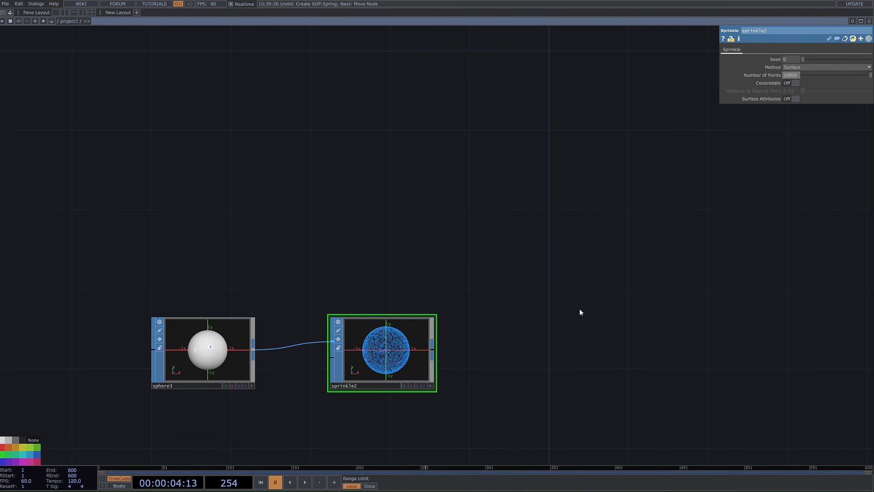
- Add a Null SOP wired from the new Sprinkle's output and place it in line close beside the Sprinkle
{"action": "scroll", "coordinate": [365, 351], "scroll_direction": "up", "scroll_amount": 5}
{"action": "scroll", "coordinate": [505, 332], "scroll_direction": "down", "scroll_amount": 5}
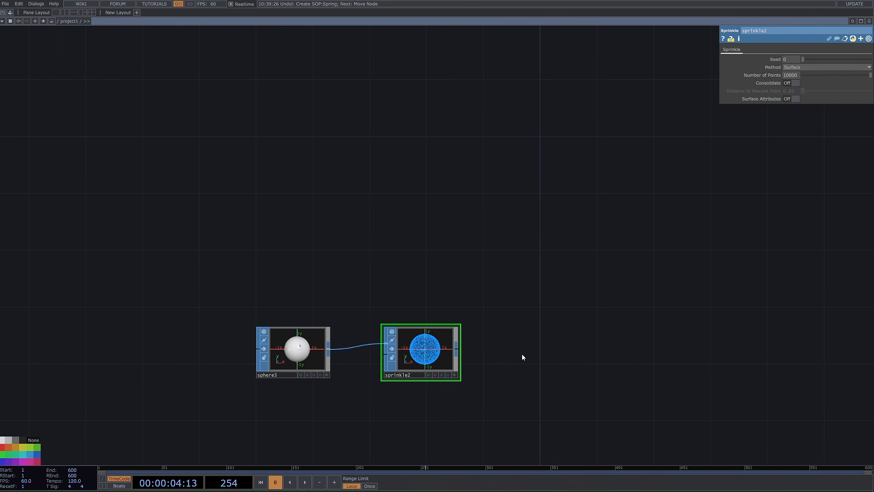
{"action": "scroll", "coordinate": [435, 346], "scroll_direction": "up", "scroll_amount": 2}
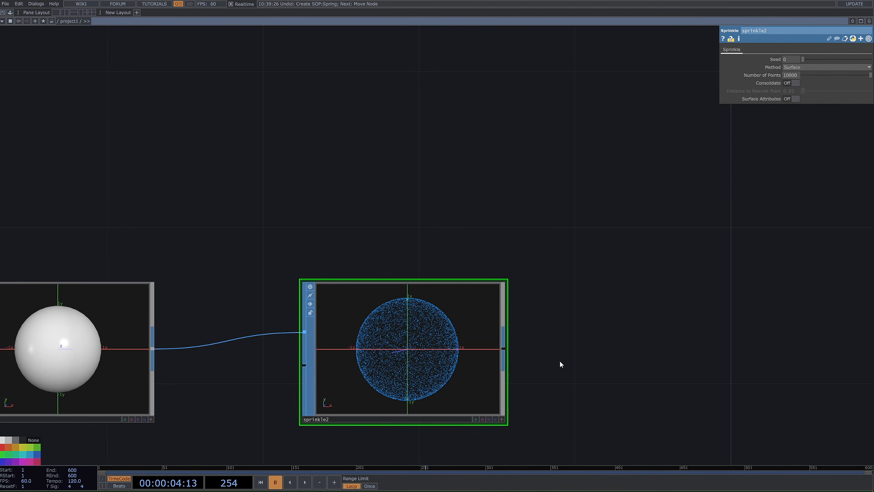
{"action": "scroll", "coordinate": [550, 364], "scroll_direction": "down", "scroll_amount": 5}
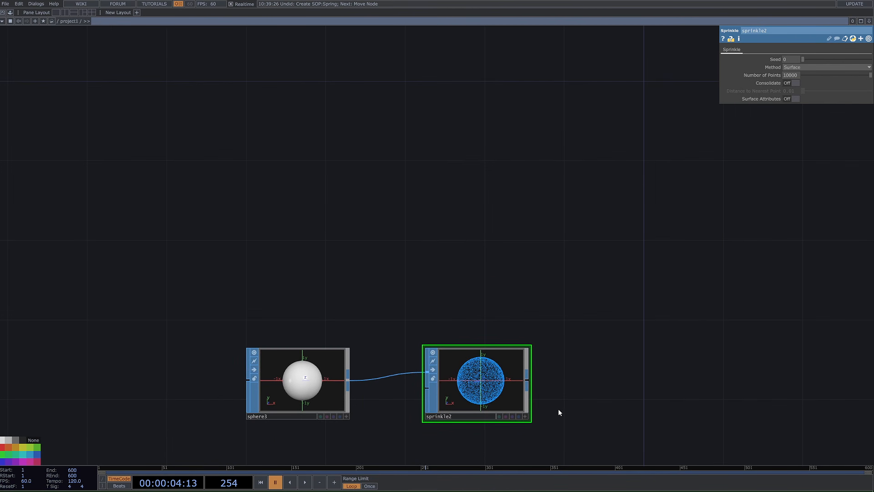
{"action": "left_click", "coordinate": [532, 385]}
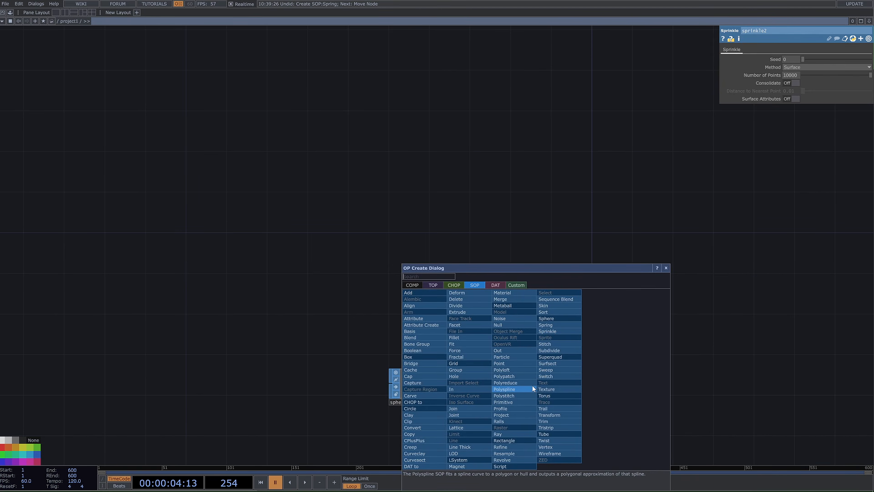
{"action": "type", "text": "nu"}
{"action": "left_click", "coordinate": [522, 325]}
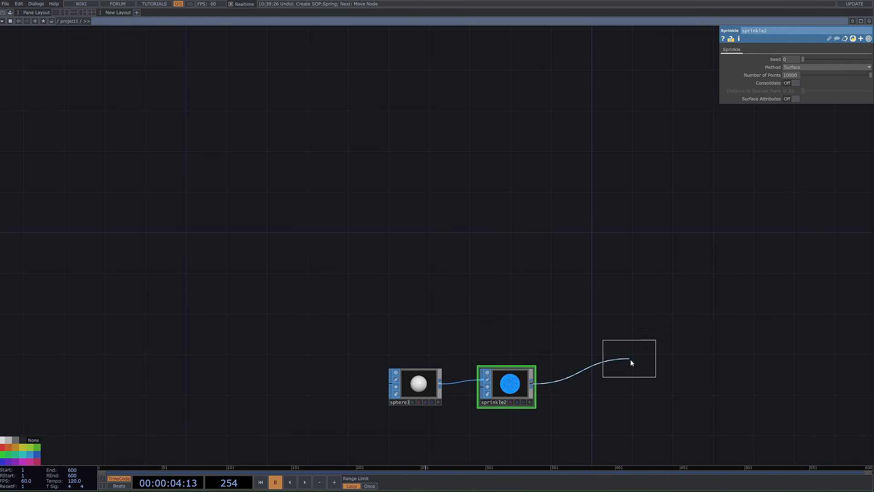
{"action": "left_click", "coordinate": [630, 387]}
{"action": "left_click_drag", "start_coordinate": [759, 389], "coordinate": [564, 384]}
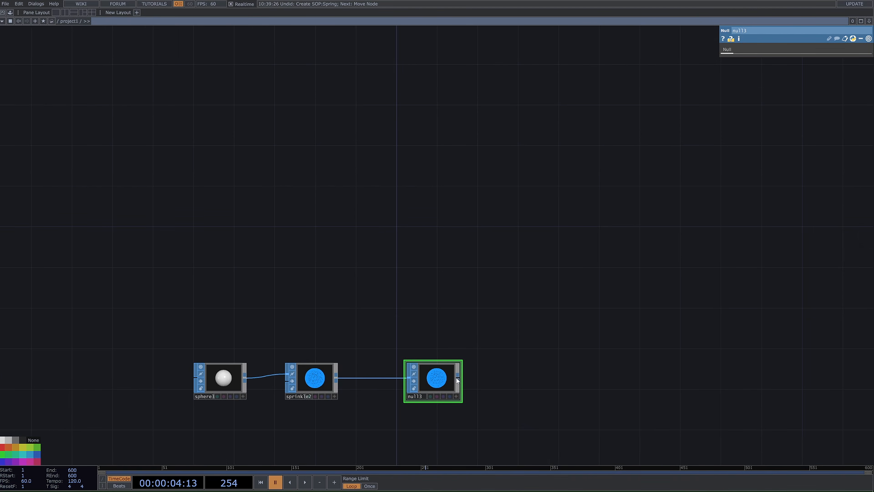
{"action": "left_click_drag", "start_coordinate": [458, 377], "coordinate": [435, 376]}
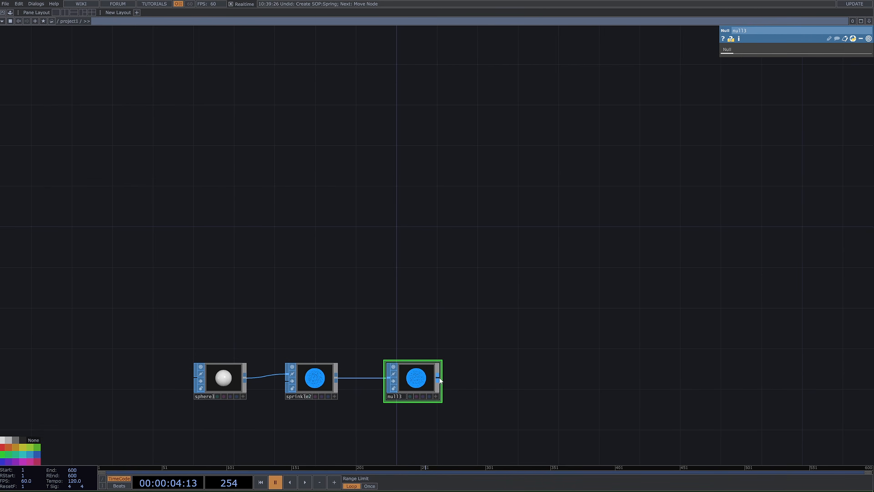
{"action": "key", "text": "Tab"}
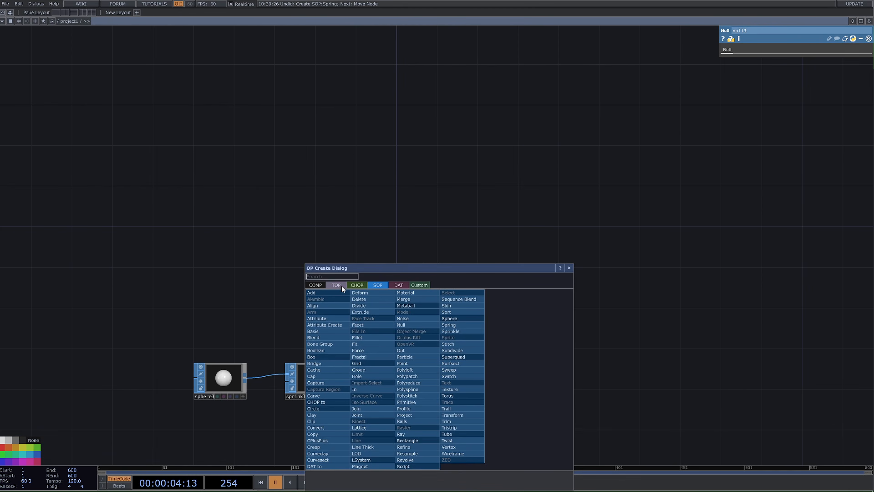
{"action": "left_click", "coordinate": [360, 284]}
{"action": "left_click", "coordinate": [327, 298]}
{"action": "left_click", "coordinate": [494, 338]}
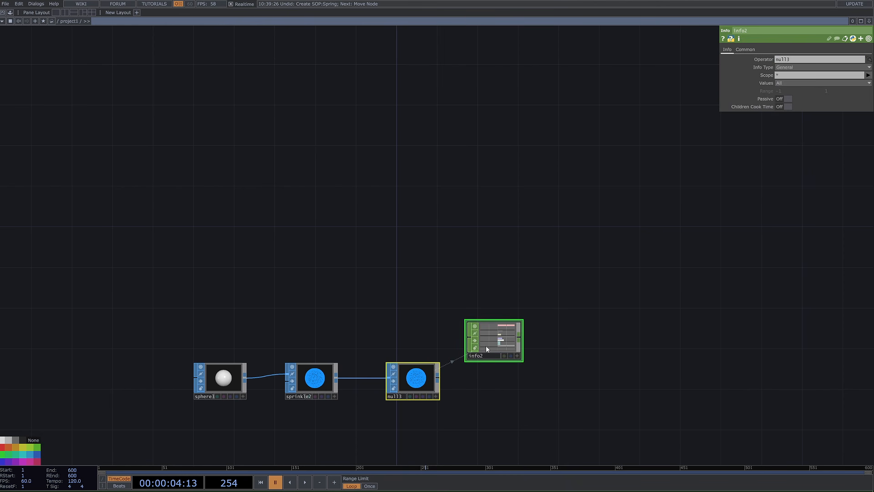
{"action": "key", "text": "ctrl+z"}
{"action": "right_click", "coordinate": [439, 378]}
{"action": "left_click", "coordinate": [356, 283]}
{"action": "key", "text": "Escape"}
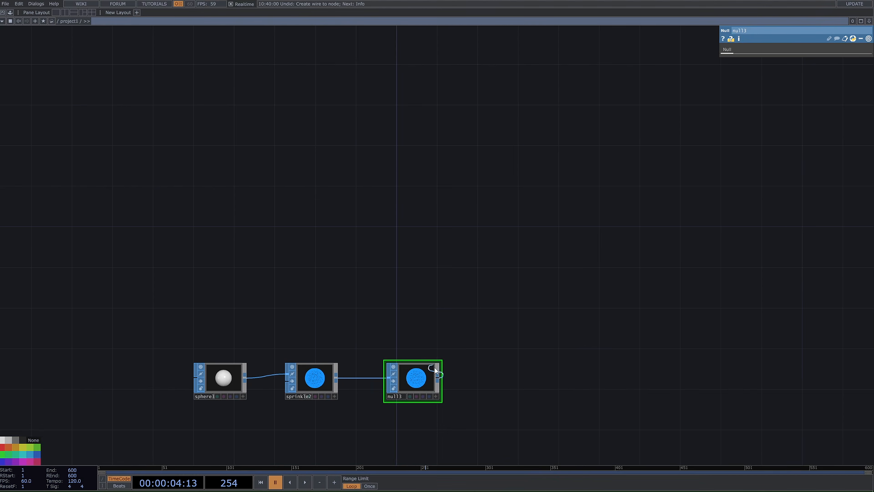
- Convert the Null SOP's points to channels with a SOP to CHOP placed beside it
{"action": "right_click", "coordinate": [439, 377]}
{"action": "left_click", "coordinate": [357, 285]}
{"action": "left_click", "coordinate": [348, 299]}
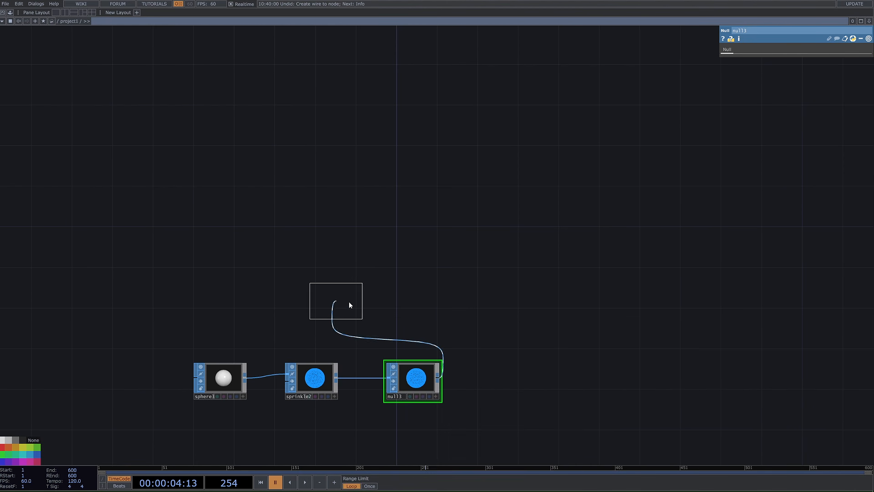
{"action": "left_click", "coordinate": [512, 378]}
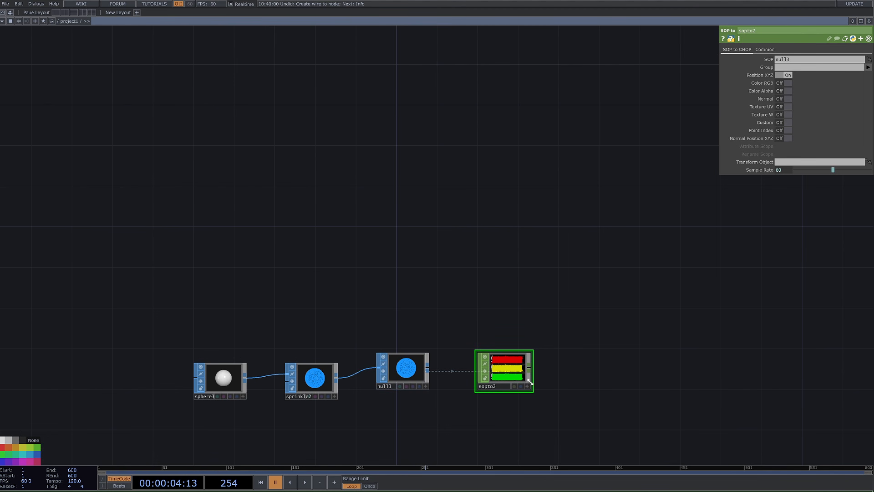
- Add a CHOP to TOP fed by the new SOP to CHOP
{"action": "right_click", "coordinate": [529, 369]}
{"action": "left_click", "coordinate": [427, 276]}
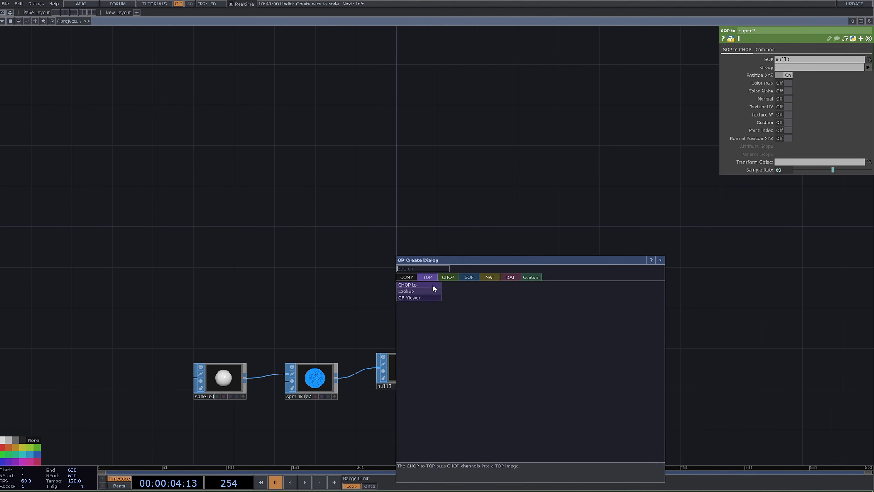
{"action": "left_click", "coordinate": [422, 285]}
{"action": "left_click", "coordinate": [610, 366]}
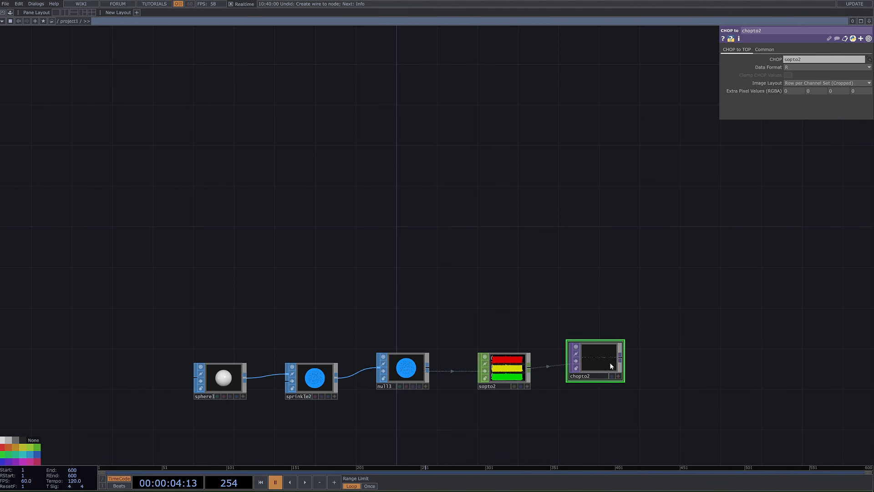
{"action": "left_click", "coordinate": [406, 377]}
{"action": "left_click_drag", "start_coordinate": [484, 286], "coordinate": [539, 432]}
{"action": "left_click_drag", "start_coordinate": [620, 275], "coordinate": [602, 441]}
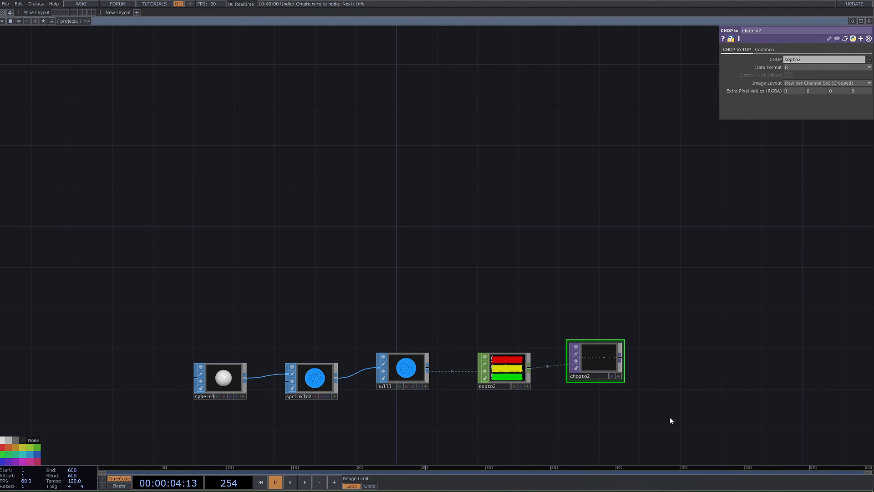
- Try the RGB data format on the new CHOP to TOP and switch it back to R
{"action": "left_click", "coordinate": [801, 66]}
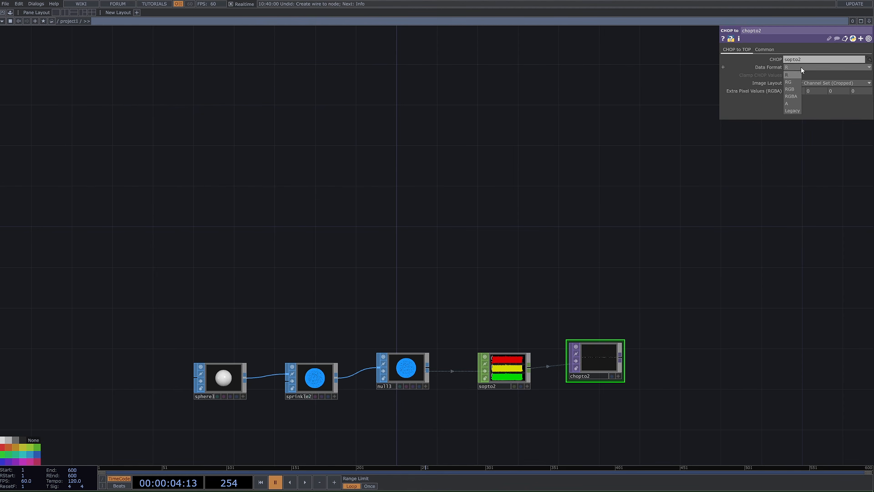
{"action": "left_click", "coordinate": [792, 86]}
{"action": "left_click", "coordinate": [801, 66]}
{"action": "left_click", "coordinate": [795, 73]}
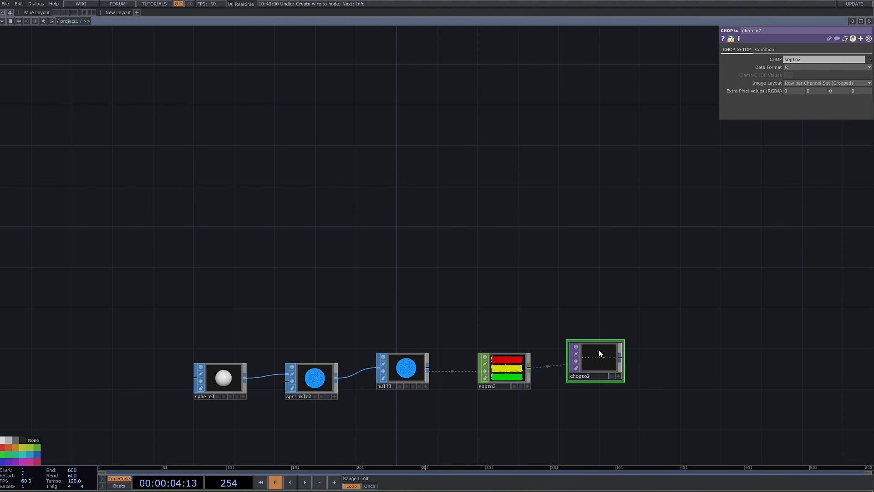
- Align the CHOP to TOP with its source, setting Image Layout to Fit to Square (Combine Sets) and Data Format to RGB
{"action": "left_click_drag", "start_coordinate": [595, 361], "coordinate": [605, 371]}
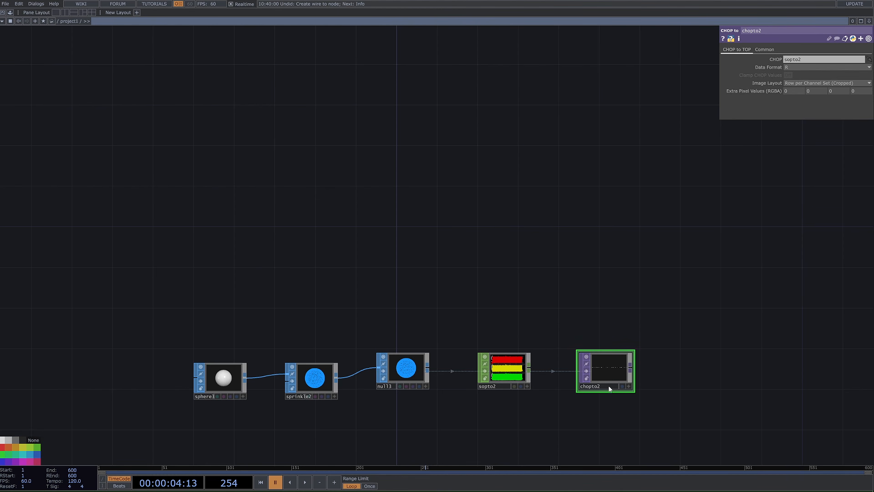
{"action": "left_click", "coordinate": [788, 83]}
{"action": "left_click", "coordinate": [797, 104]}
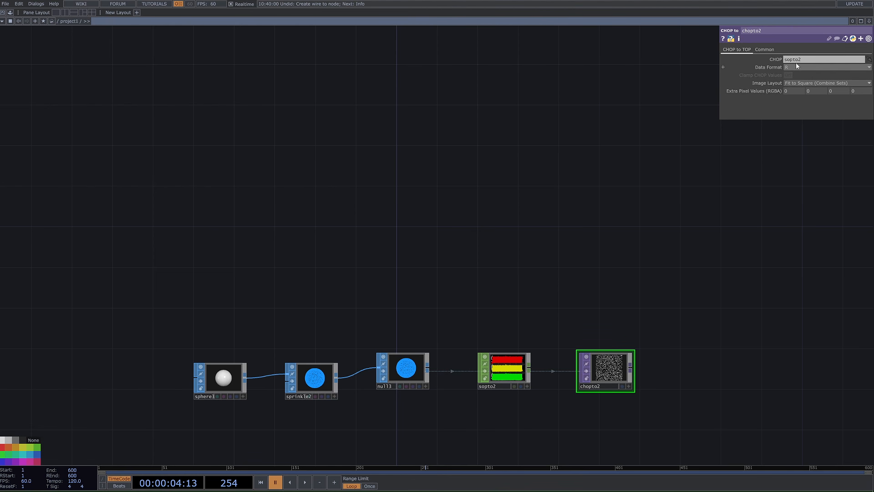
{"action": "left_click", "coordinate": [795, 67]}
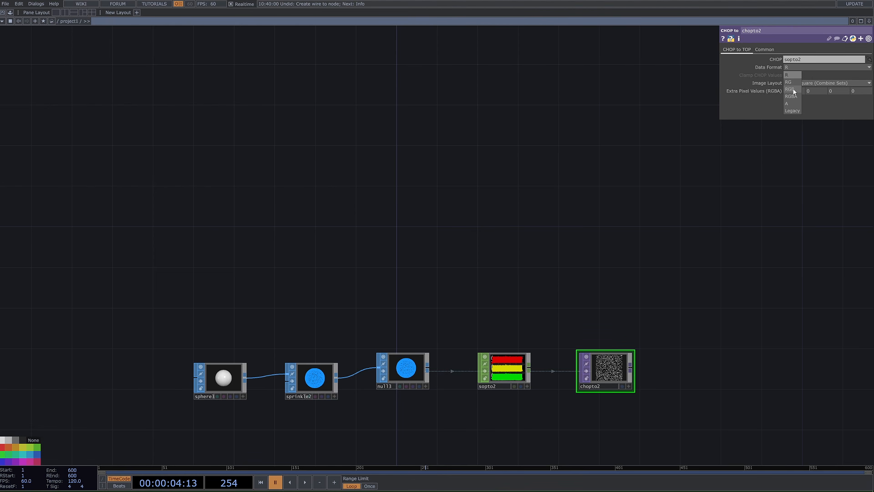
{"action": "left_click", "coordinate": [792, 89]}
- Add a Null TOP wired from the CHOP to TOP's output, leaving a gap between them
{"action": "left_click_drag", "start_coordinate": [646, 379], "coordinate": [569, 317]}
{"action": "right_click", "coordinate": [553, 306]}
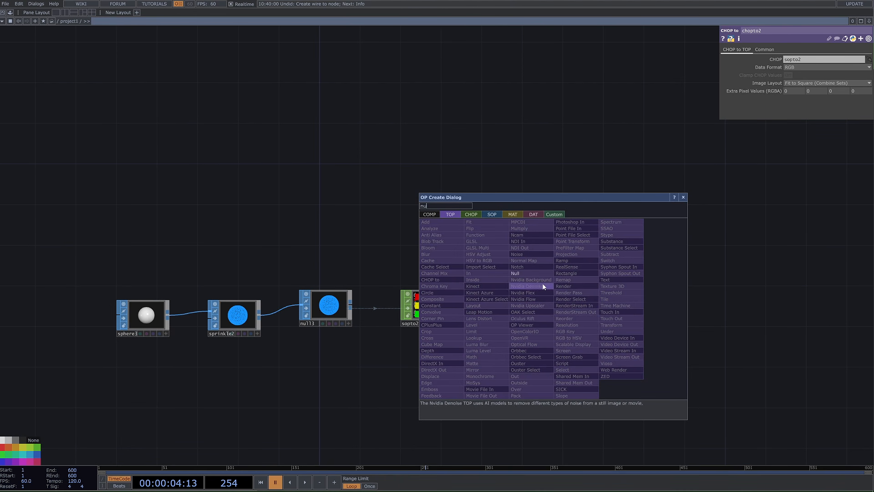
{"action": "left_click", "coordinate": [516, 273]}
{"action": "left_click", "coordinate": [655, 304]}
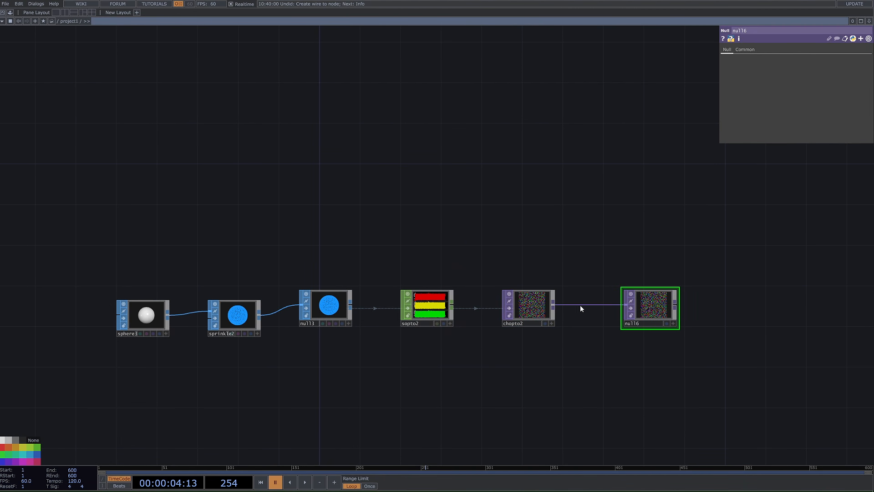
- Tighten the CHOP to TOP's spacing and move the chain from the sphere through the CHOP to TOP above the Null TOP
{"action": "left_click_drag", "start_coordinate": [524, 305], "coordinate": [503, 305]}
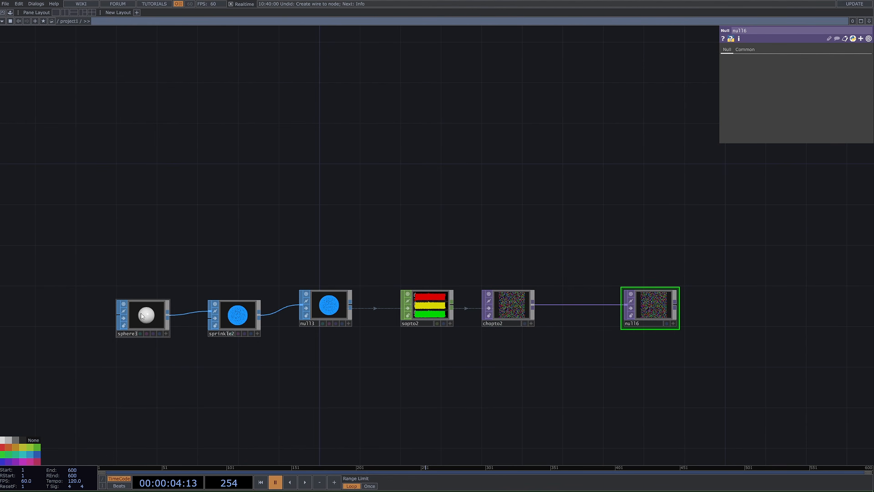
{"action": "right_click_drag", "start_coordinate": [539, 238], "coordinate": [107, 378]}
{"action": "left_click_drag", "start_coordinate": [514, 303], "coordinate": [474, 232]}
{"action": "left_click", "coordinate": [553, 293]}
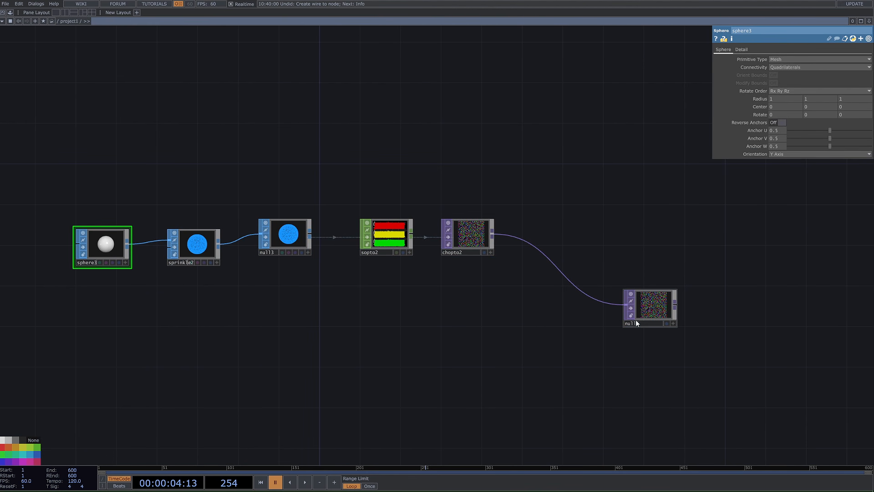
{"action": "right_click_drag", "start_coordinate": [514, 315], "coordinate": [599, 308]}
- Add a Point File In TOP below the CHOP to TOP, loading banana.ply, and wire it into the Null TOP
{"action": "key", "text": "Tab"}
{"action": "type", "text": "poi"}
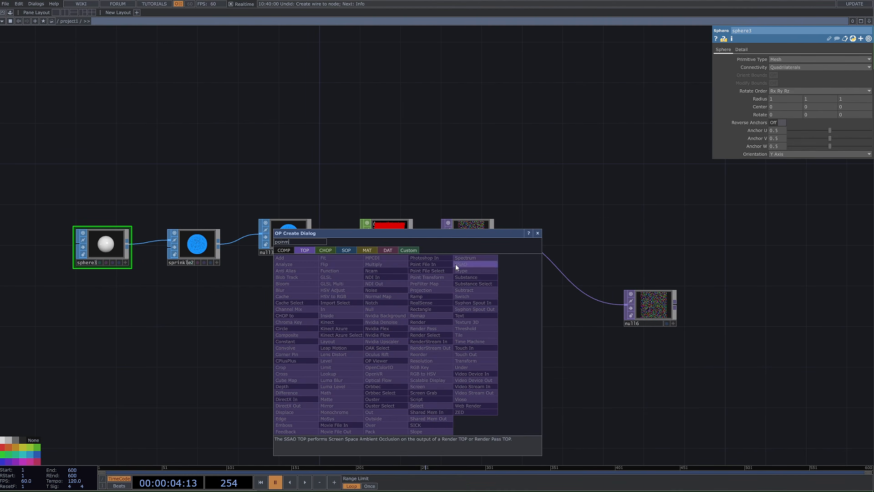
{"action": "left_click", "coordinate": [433, 263]}
{"action": "left_click", "coordinate": [402, 351]}
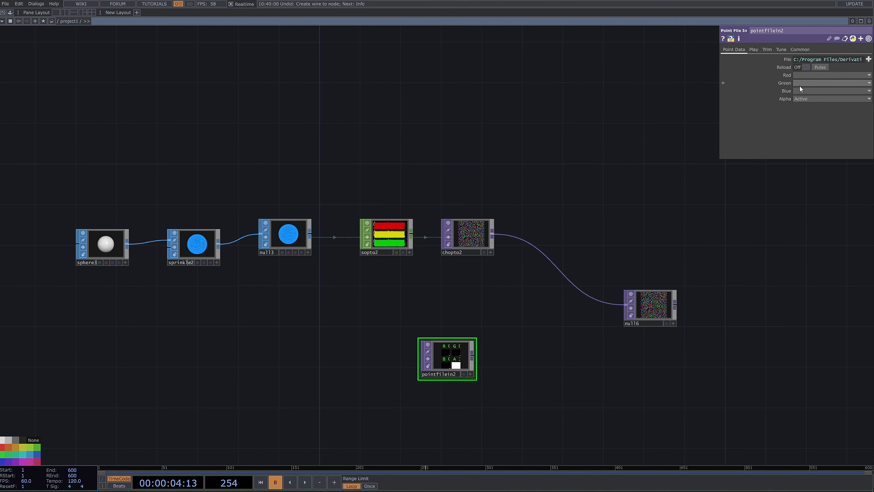
{"action": "left_click", "coordinate": [868, 60]}
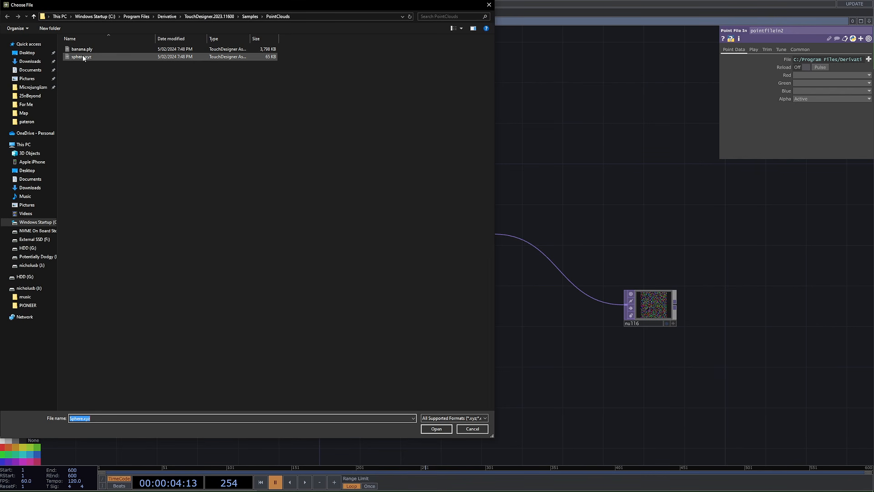
{"action": "left_click", "coordinate": [85, 49]}
{"action": "left_click", "coordinate": [436, 429]}
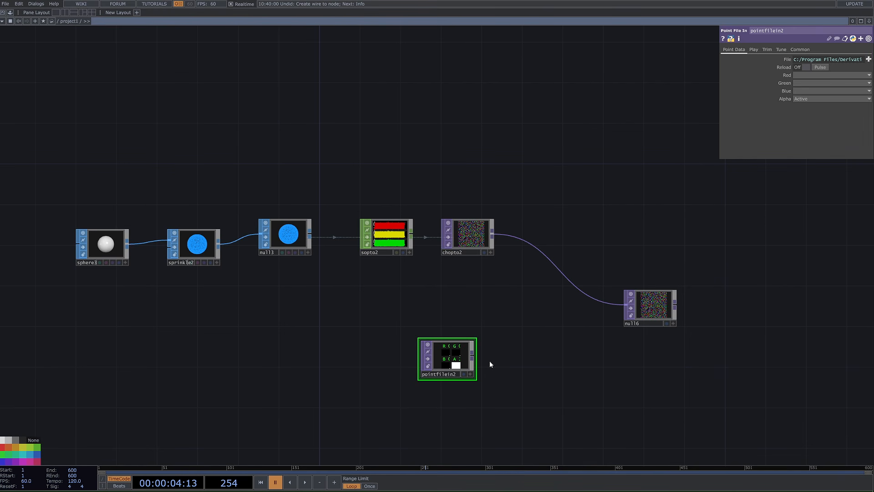
{"action": "left_click_drag", "start_coordinate": [474, 363], "coordinate": [631, 313]}
{"action": "scroll", "coordinate": [657, 330], "scroll_direction": "up", "scroll_amount": 10}
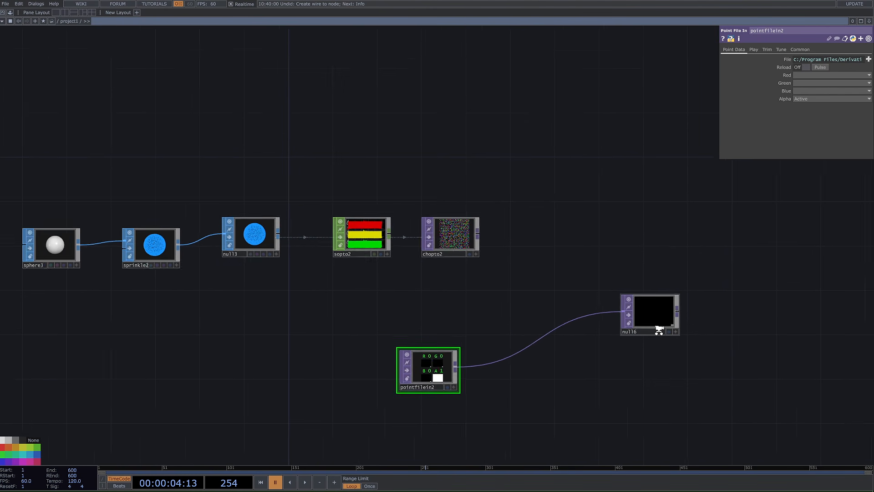
- Examine the point-file and Point Transform setup in the existing network for comparison with the new Point File In TOP
{"action": "left_click_drag", "start_coordinate": [264, 422], "coordinate": [429, 357]}
{"action": "scroll", "coordinate": [429, 358], "scroll_direction": "down", "scroll_amount": 3}
{"action": "scroll", "coordinate": [434, 273], "scroll_direction": "down", "scroll_amount": 7}
{"action": "left_click_drag", "start_coordinate": [483, 315], "coordinate": [484, 408]}
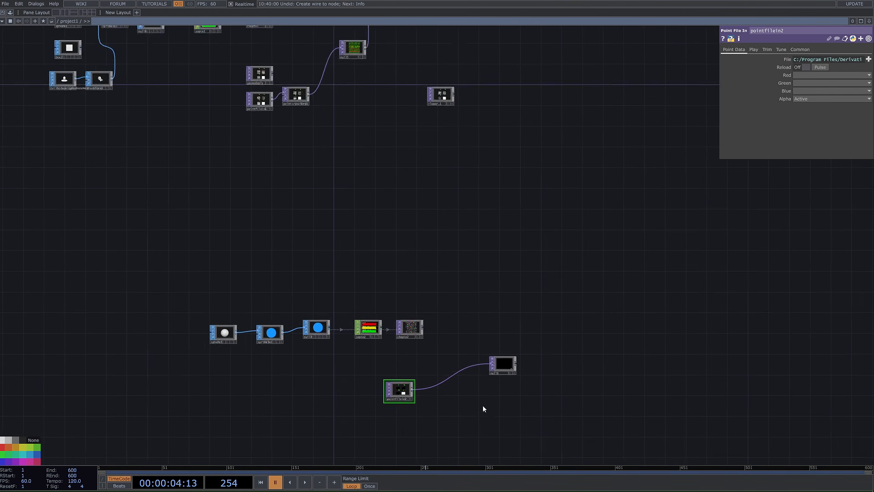
{"action": "scroll", "coordinate": [484, 408], "scroll_direction": "down", "scroll_amount": 3}
{"action": "left_click_drag", "start_coordinate": [497, 176], "coordinate": [497, 242]}
{"action": "scroll", "coordinate": [498, 241], "scroll_direction": "up", "scroll_amount": 5}
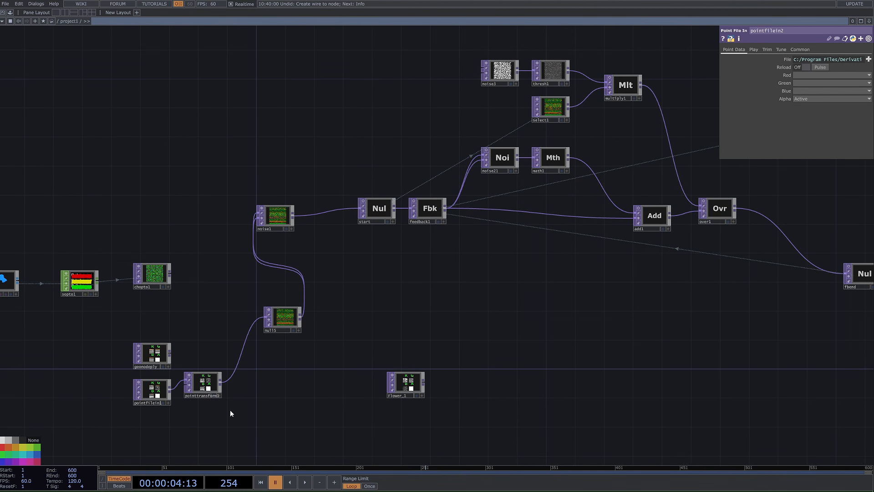
{"action": "right_click_drag", "start_coordinate": [239, 389], "coordinate": [245, 428]}
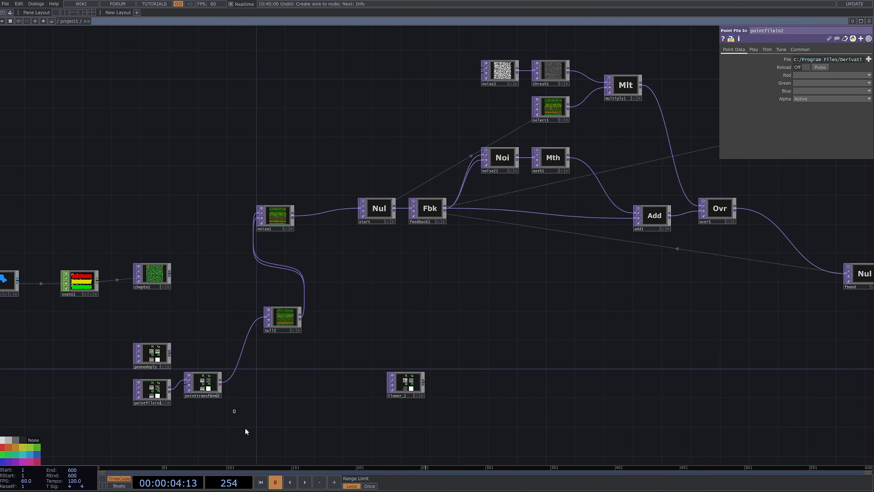
{"action": "left_click", "coordinate": [146, 389]}
{"action": "left_click_drag", "start_coordinate": [302, 379], "coordinate": [341, 124]}
{"action": "scroll", "coordinate": [342, 124], "scroll_direction": "down", "scroll_amount": 4}
{"action": "left_click", "coordinate": [365, 338]}
{"action": "scroll", "coordinate": [365, 334], "scroll_direction": "up", "scroll_amount": 5}
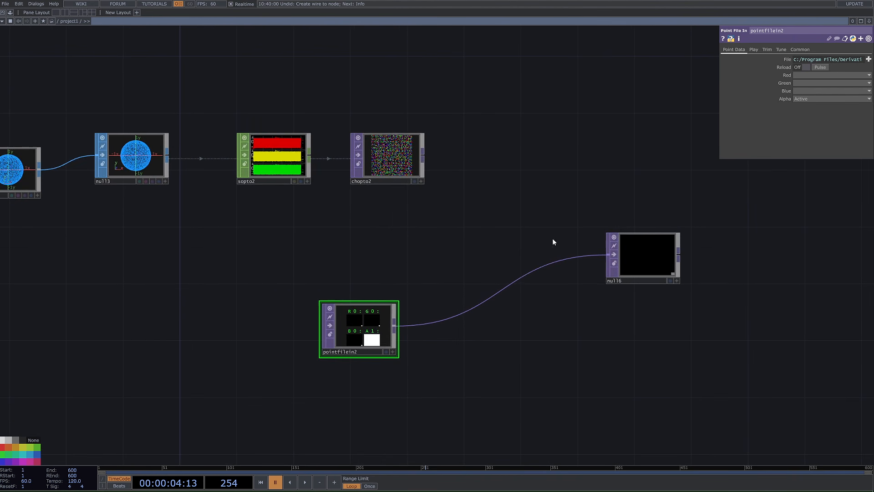
- Map the new Point File In TOP's Red, Green and Blue channels to x, y and z
{"action": "left_click", "coordinate": [798, 76]}
{"action": "left_click", "coordinate": [804, 82]}
{"action": "left_click", "coordinate": [800, 75]}
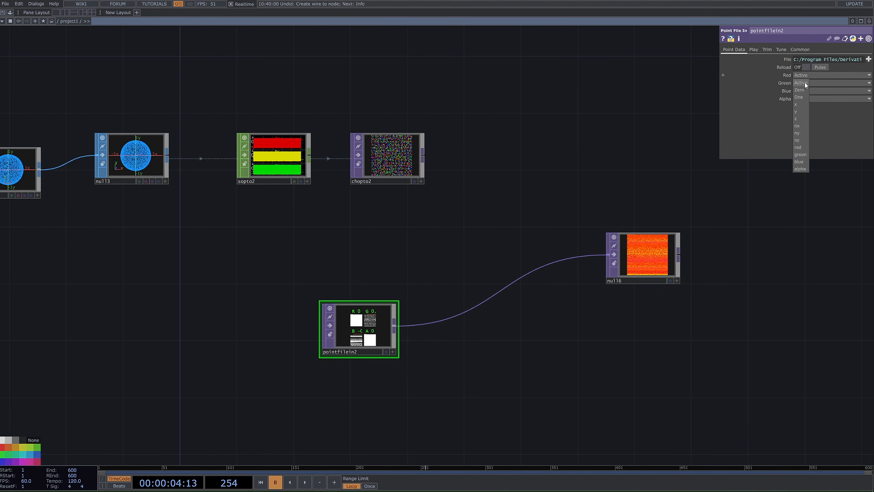
{"action": "left_click", "coordinate": [798, 104]}
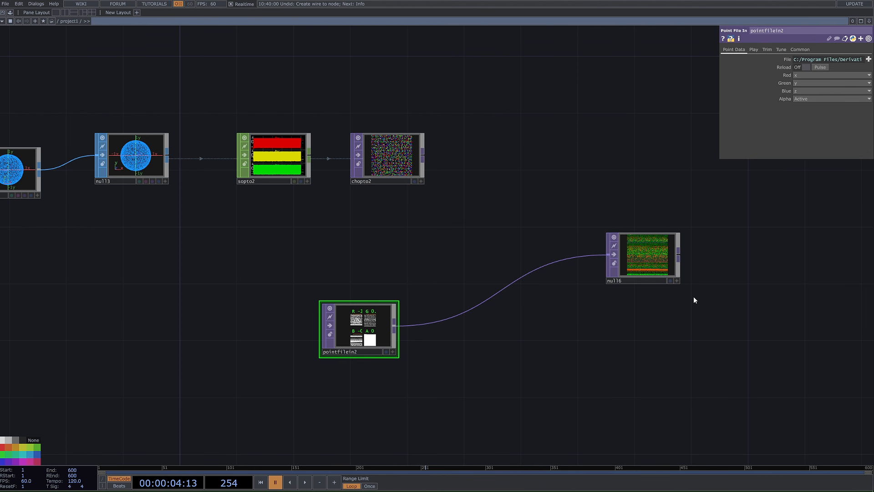
- Rewire the Null TOP to take its input from the CHOP to TOP and move it closer to the chain
{"action": "left_click", "coordinate": [662, 244]}
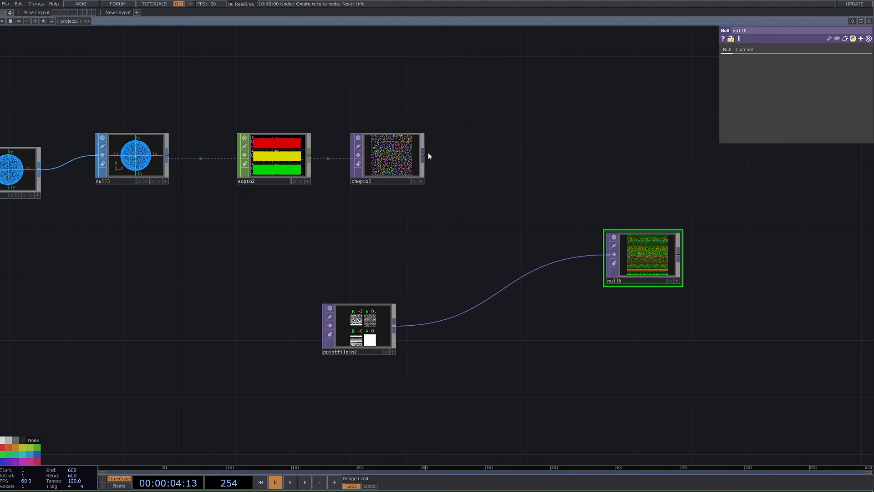
{"action": "left_click_drag", "start_coordinate": [472, 197], "coordinate": [530, 272]}
{"action": "left_click_drag", "start_coordinate": [481, 230], "coordinate": [641, 340]}
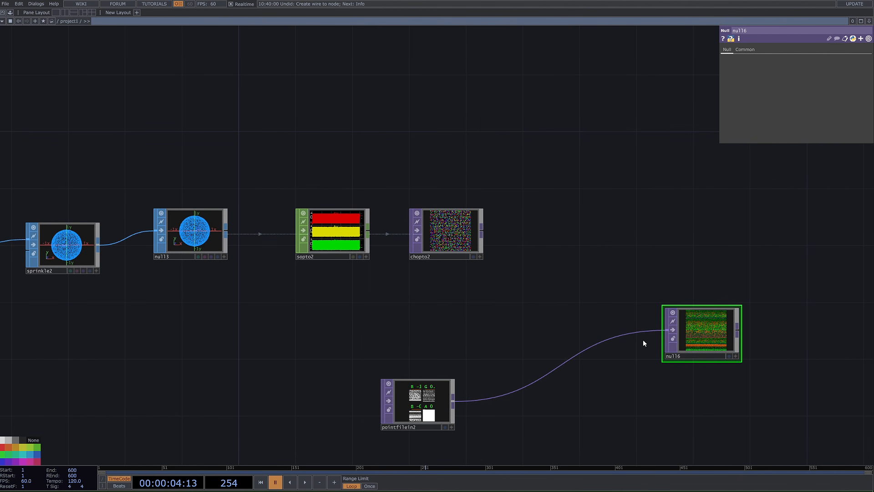
{"action": "left_click_drag", "start_coordinate": [481, 231], "coordinate": [644, 304]}
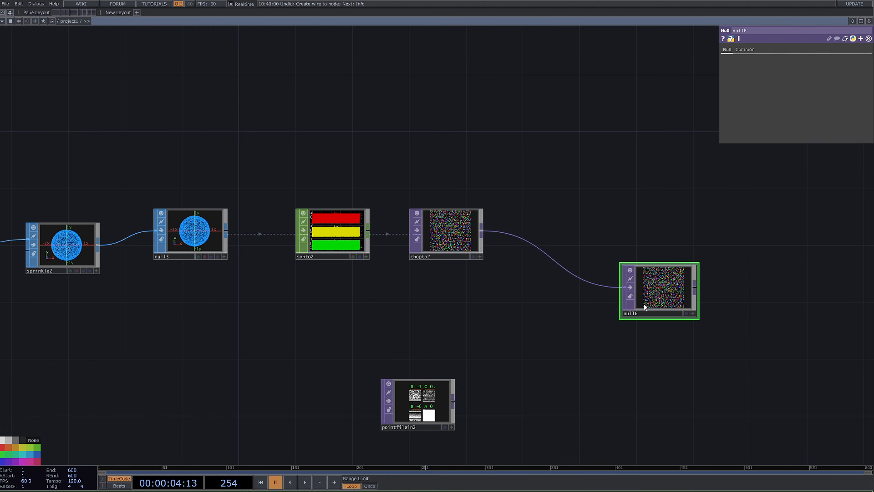
- Copy the Noise TOP that feeds the start Null in the existing network
{"action": "left_click_drag", "start_coordinate": [431, 402], "coordinate": [473, 388]}
{"action": "scroll", "coordinate": [446, 382], "scroll_direction": "down", "scroll_amount": 4}
{"action": "left_click_drag", "start_coordinate": [434, 287], "coordinate": [433, 359]}
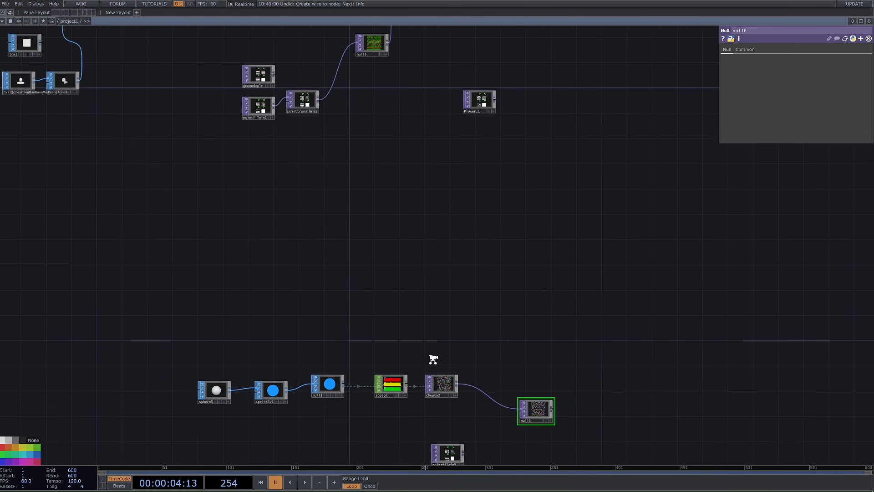
{"action": "scroll", "coordinate": [433, 359], "scroll_direction": "down", "scroll_amount": 3}
{"action": "scroll", "coordinate": [436, 301], "scroll_direction": "up", "scroll_amount": 2}
{"action": "left_click_drag", "start_coordinate": [460, 152], "coordinate": [442, 310]}
{"action": "scroll", "coordinate": [477, 263], "scroll_direction": "up", "scroll_amount": 2}
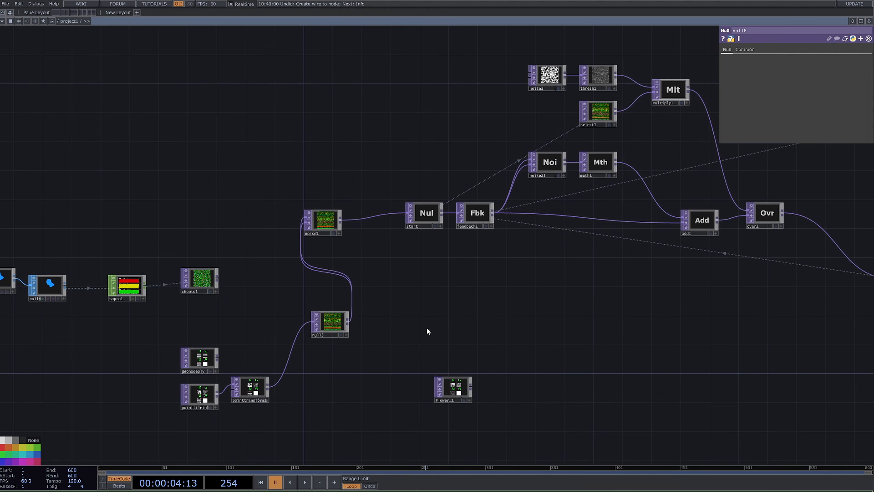
{"action": "mouse_move", "coordinate": [300, 294]}
{"action": "right_mouse_down"}
{"action": "mouse_move", "coordinate": [338, 341]}
{"action": "mouse_move", "coordinate": [350, 336]}
{"action": "right_mouse_up"}
{"action": "right_click_drag", "start_coordinate": [288, 291], "coordinate": [367, 341]}
{"action": "left_click_drag", "start_coordinate": [91, 297], "coordinate": [188, 297]}
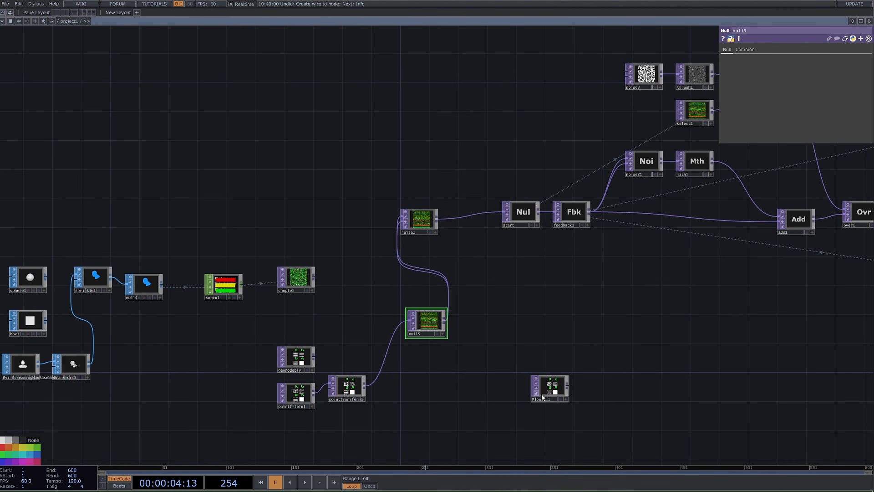
{"action": "left_click_drag", "start_coordinate": [510, 276], "coordinate": [484, 311]}
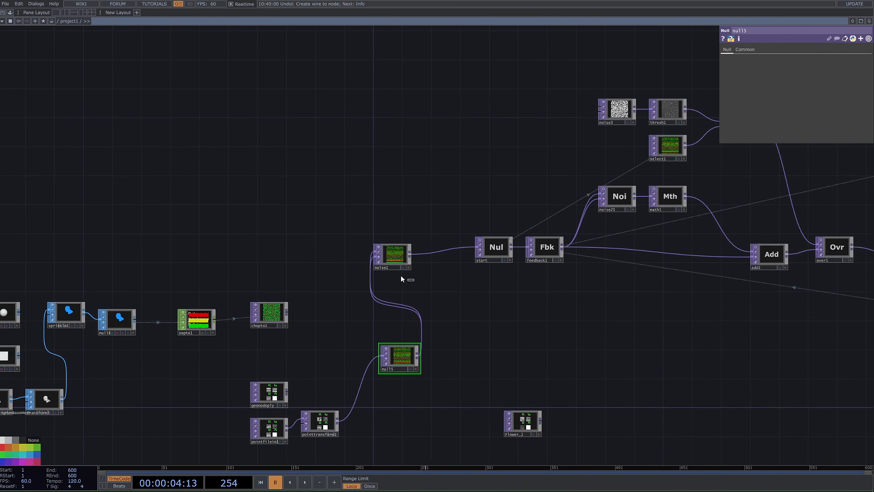
{"action": "right_click_drag", "start_coordinate": [415, 280], "coordinate": [368, 220]}
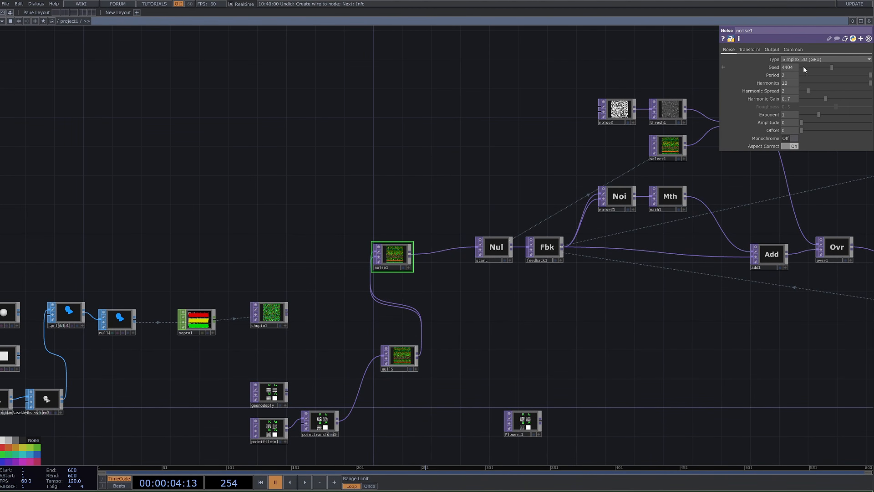
{"action": "key", "text": "ctrl+c"}
- Examine the existing feedback loop from the start Null through the noise, multiply and add branches to the Over TOP
{"action": "left_click_drag", "start_coordinate": [648, 308], "coordinate": [586, 319]}
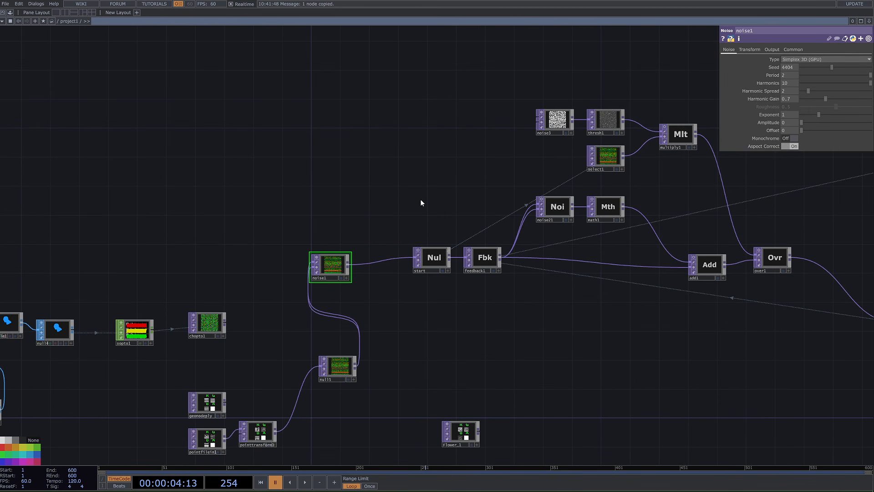
{"action": "left_click_drag", "start_coordinate": [451, 333], "coordinate": [387, 338]}
{"action": "left_click_drag", "start_coordinate": [386, 251], "coordinate": [388, 247]}
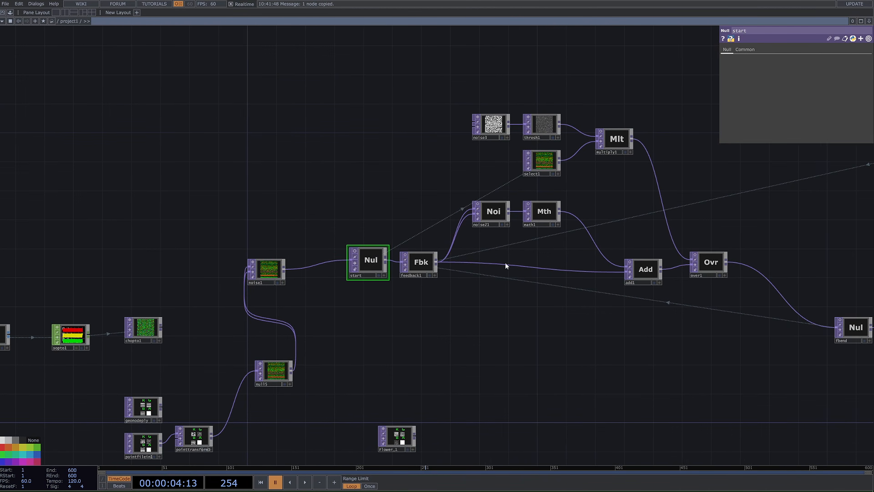
{"action": "left_click_drag", "start_coordinate": [445, 77], "coordinate": [641, 168]}
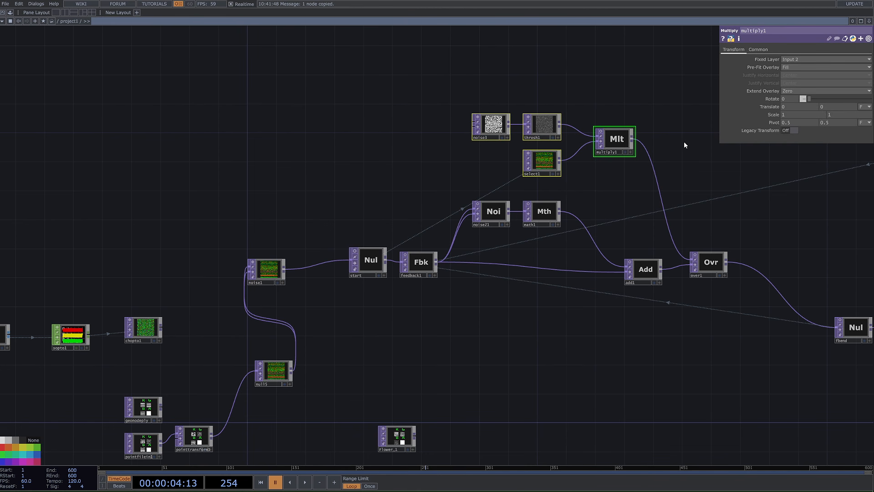
{"action": "left_click_drag", "start_coordinate": [621, 209], "coordinate": [458, 217]}
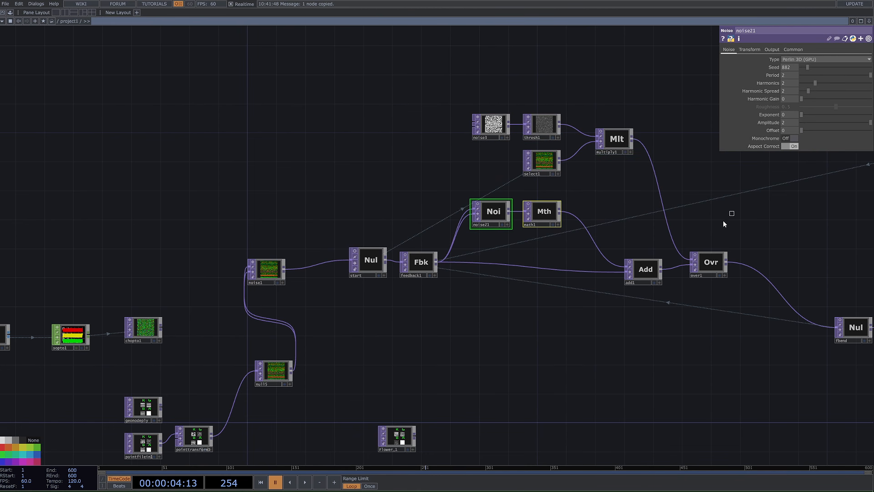
{"action": "left_click", "coordinate": [710, 263]}
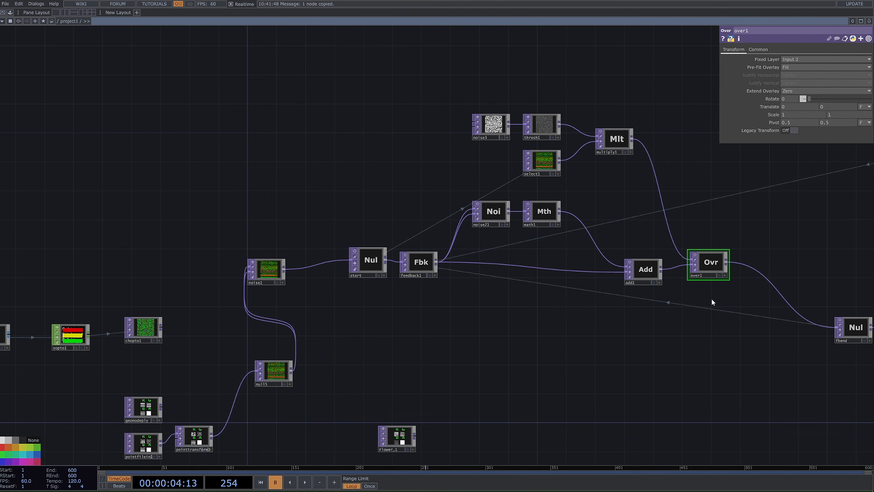
{"action": "left_click_drag", "start_coordinate": [708, 298], "coordinate": [684, 308]}
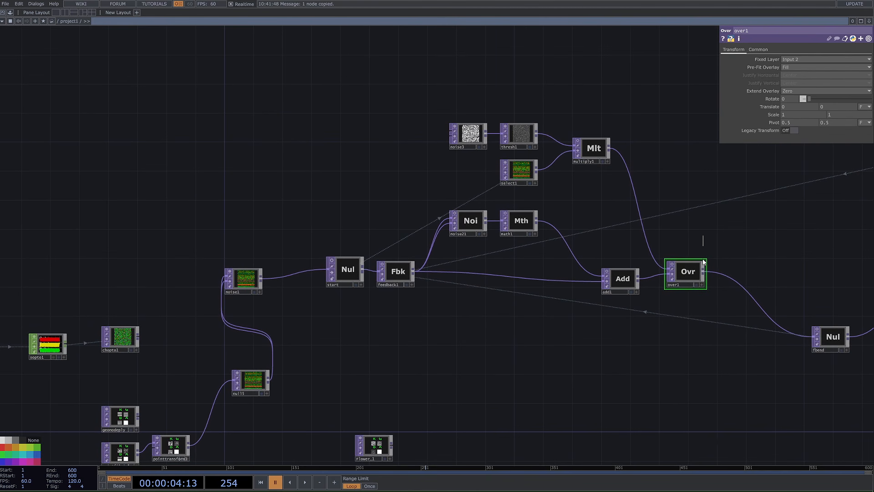
{"action": "left_click_drag", "start_coordinate": [693, 235], "coordinate": [660, 227]}
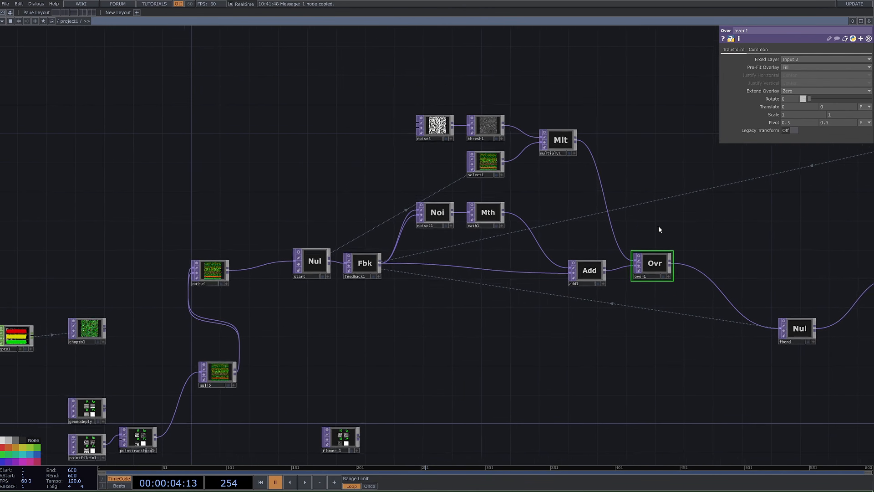
- Examine how the fbend Null continues through the following Nulls to the Geometry, and inspect the Keyboard In CHOP
{"action": "left_click_drag", "start_coordinate": [732, 290], "coordinate": [673, 278]}
{"action": "scroll", "coordinate": [682, 314], "scroll_direction": "down", "scroll_amount": 3}
{"action": "left_click", "coordinate": [576, 321]}
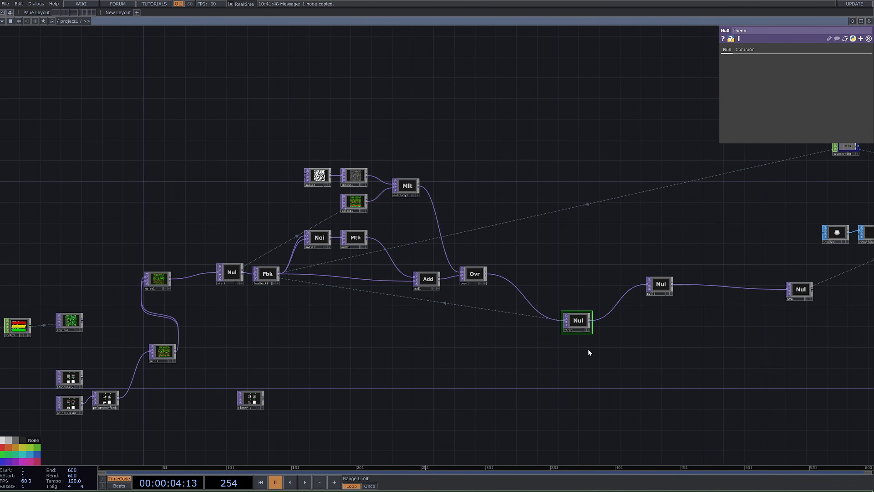
{"action": "left_click_drag", "start_coordinate": [566, 320], "coordinate": [561, 325]}
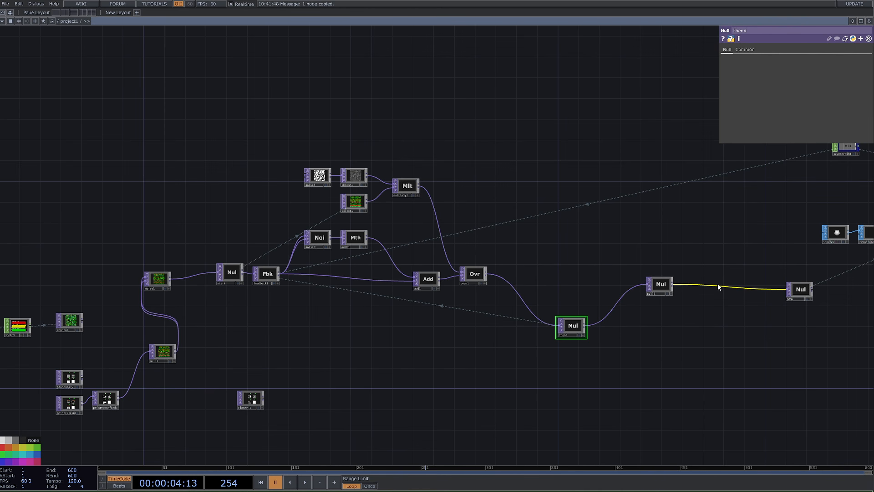
{"action": "left_click_drag", "start_coordinate": [638, 235], "coordinate": [600, 244]}
{"action": "left_click_drag", "start_coordinate": [688, 336], "coordinate": [645, 336]}
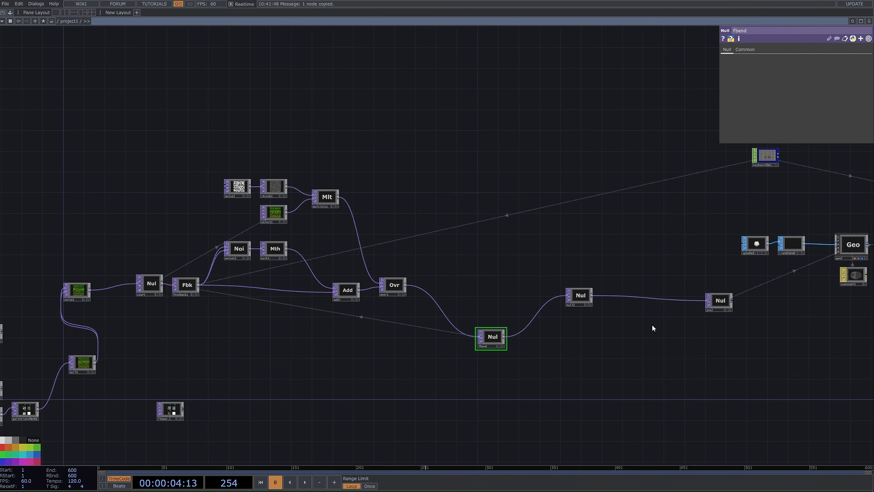
{"action": "left_click_drag", "start_coordinate": [697, 301], "coordinate": [507, 280]}
{"action": "scroll", "coordinate": [509, 279], "scroll_direction": "down", "scroll_amount": 5}
{"action": "right_click_drag", "start_coordinate": [479, 204], "coordinate": [737, 350]}
- Raise the new chain's Null TOP slightly and paste the copied Noise TOP beside it
{"action": "left_click_drag", "start_coordinate": [434, 361], "coordinate": [525, 327]}
{"action": "scroll", "coordinate": [526, 327], "scroll_direction": "up", "scroll_amount": 2}
{"action": "scroll", "coordinate": [525, 327], "scroll_direction": "up", "scroll_amount": 2}
{"action": "left_click_drag", "start_coordinate": [389, 428], "coordinate": [404, 327]}
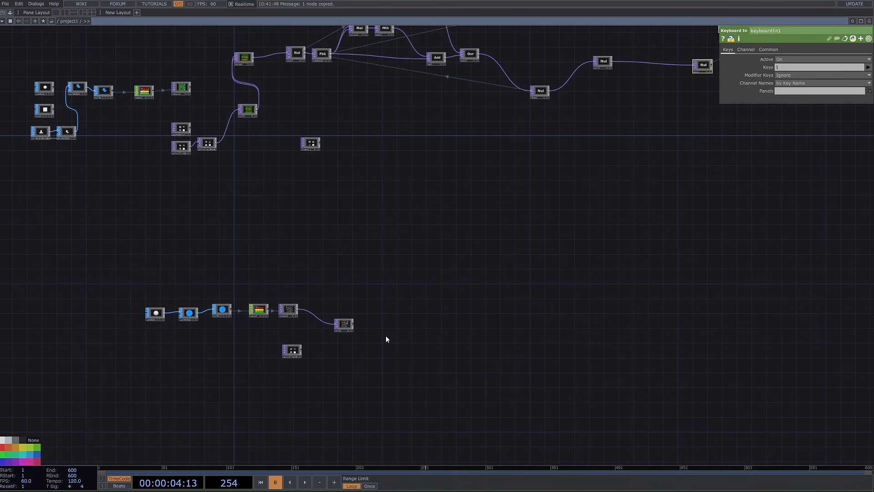
{"action": "left_click_drag", "start_coordinate": [345, 319], "coordinate": [342, 298]}
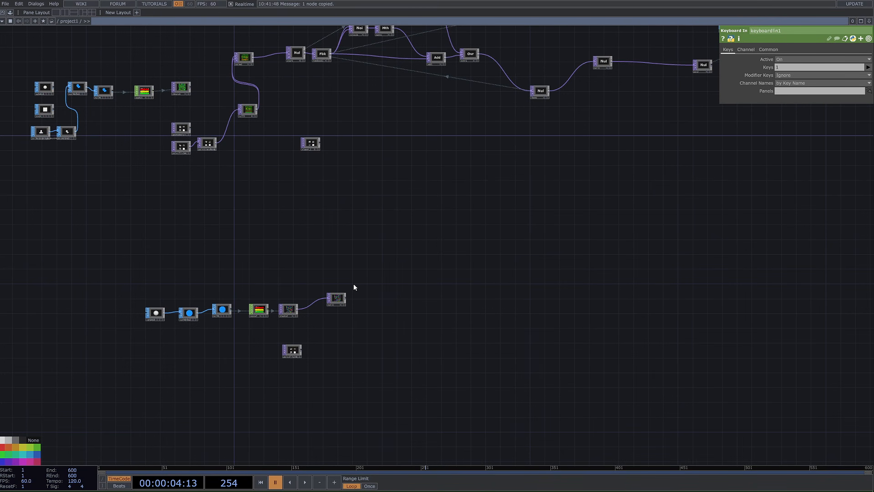
{"action": "key", "text": "ctrl+v"}
{"action": "scroll", "coordinate": [359, 299], "scroll_direction": "up", "scroll_amount": 4}
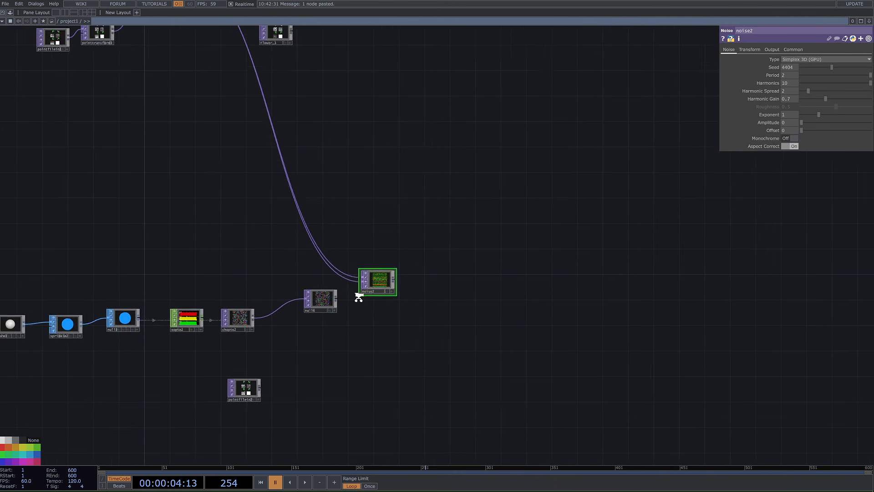
{"action": "key", "text": "Tab"}
{"action": "type", "text": "noi"}
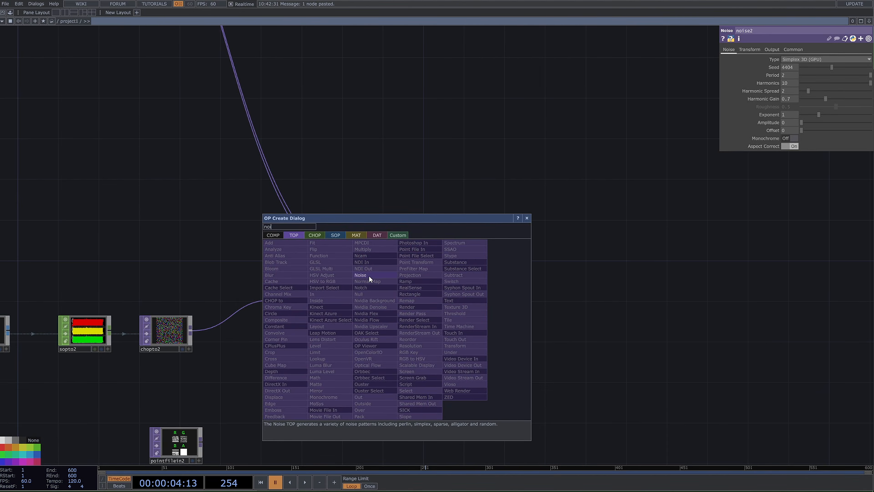
{"action": "key", "text": "Escape"}
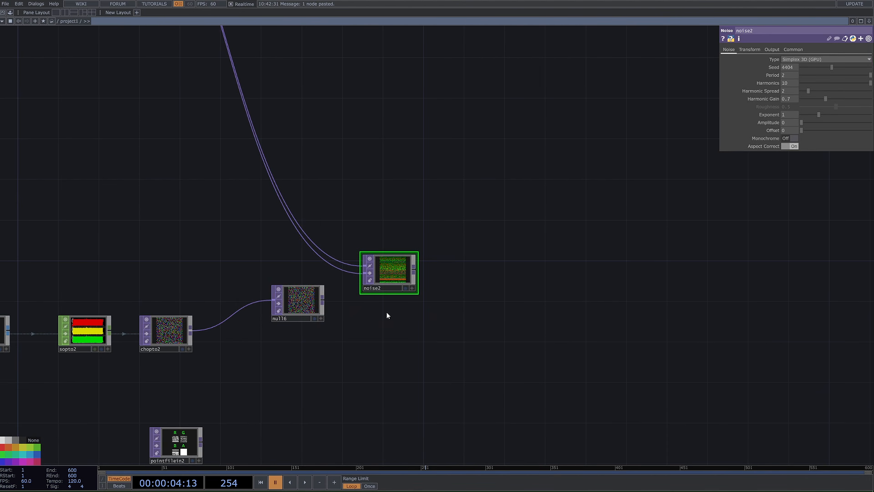
- Wire the new chain's Null TOP into the second input of the pasted Noise TOP
{"action": "left_click_drag", "start_coordinate": [322, 301], "coordinate": [363, 272]}
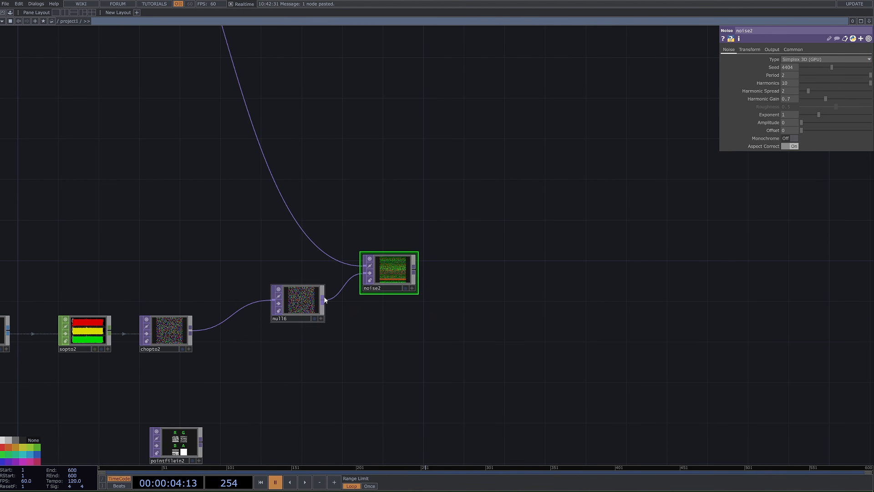
- Wire the new chain's Null TOP into the first input of the pasted Noise TOP as well
{"action": "left_click_drag", "start_coordinate": [323, 300], "coordinate": [363, 266]}
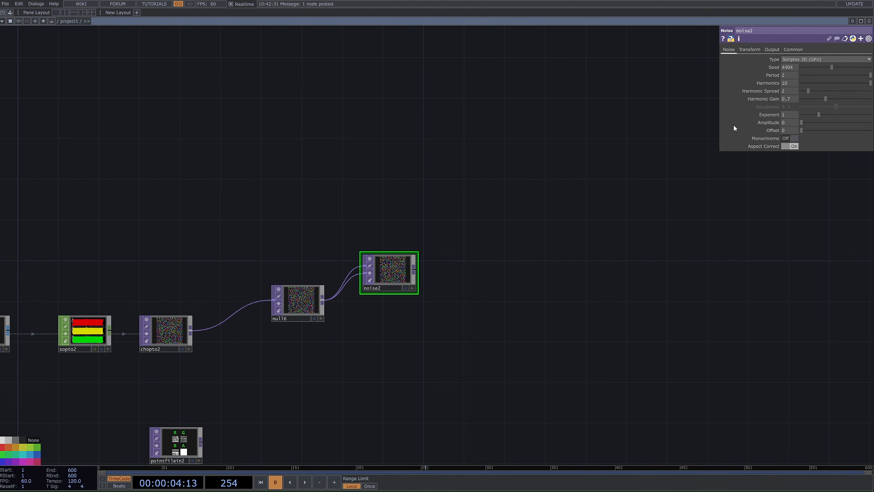
{"action": "left_click_drag", "start_coordinate": [841, 83], "coordinate": [833, 83]}
{"action": "key", "text": "ctrl+z"}
- Examine the pasted Noise TOP's transform, output, common and noise parameters, including its RGB mode and pixel format
{"action": "left_click", "coordinate": [754, 49]}
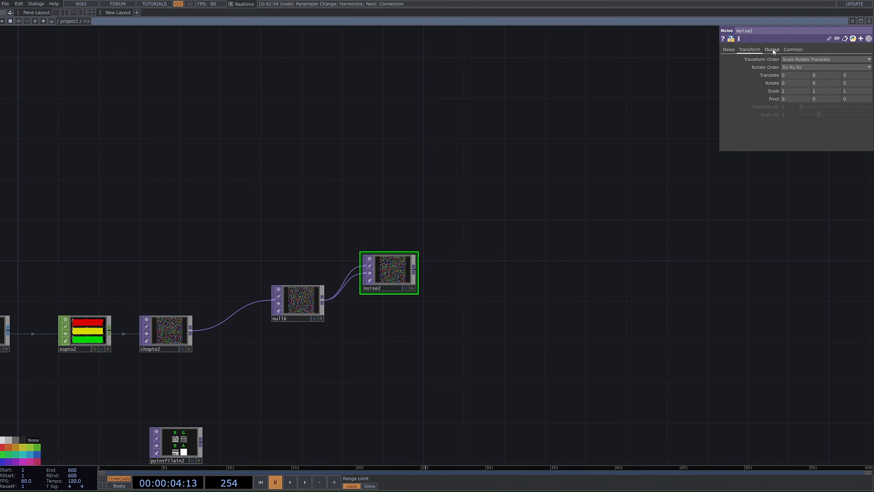
{"action": "left_click", "coordinate": [774, 49]}
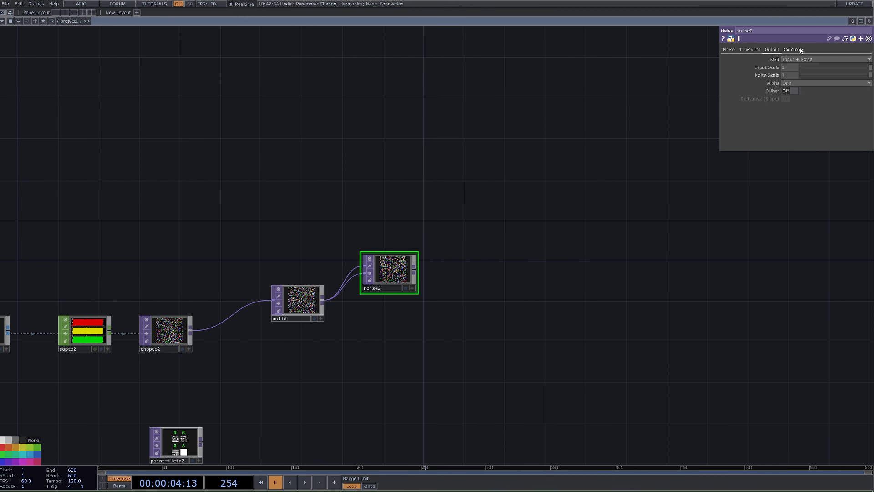
{"action": "left_click", "coordinate": [797, 50]}
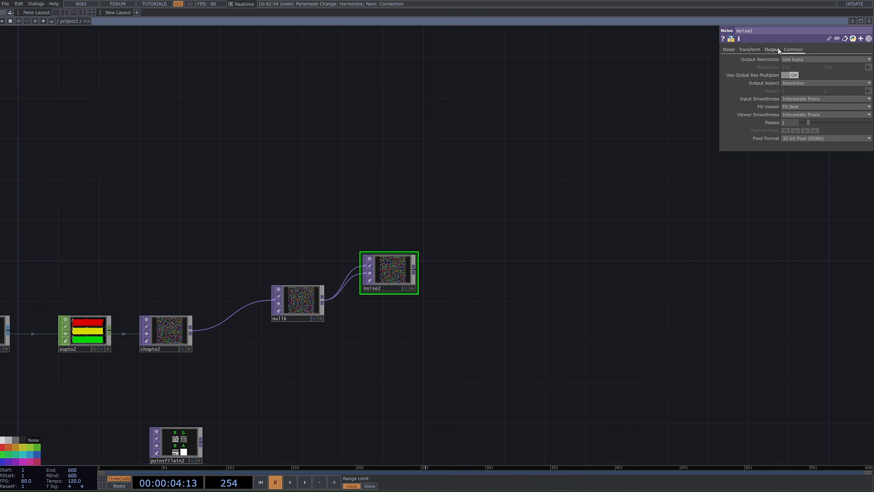
{"action": "left_click", "coordinate": [772, 49]}
{"action": "left_click", "coordinate": [789, 59]}
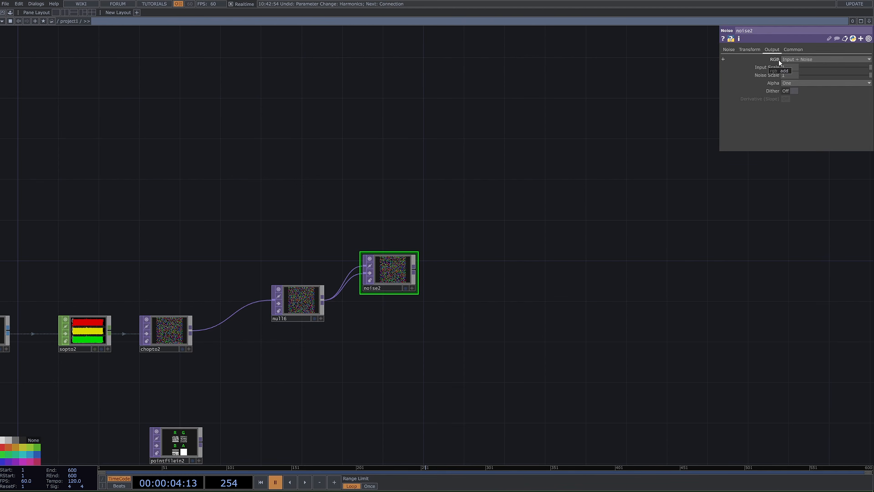
{"action": "left_click", "coordinate": [731, 49]}
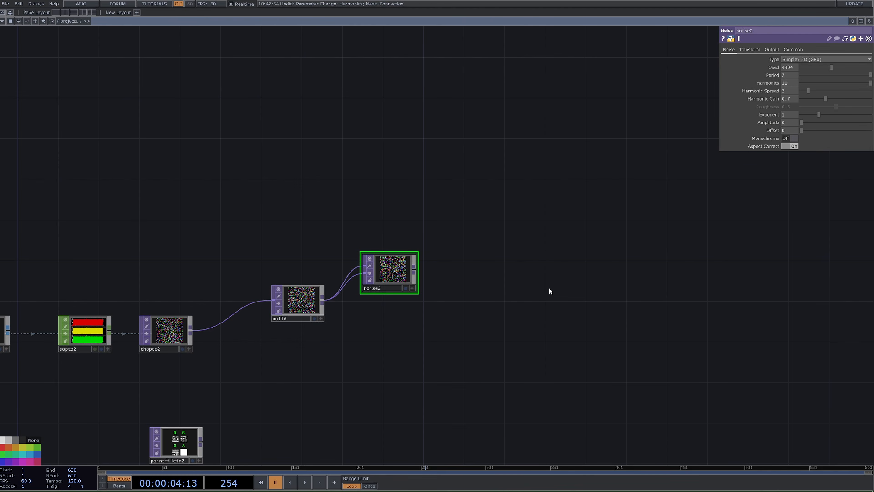
{"action": "scroll", "coordinate": [549, 289], "scroll_direction": "down", "scroll_amount": 4}
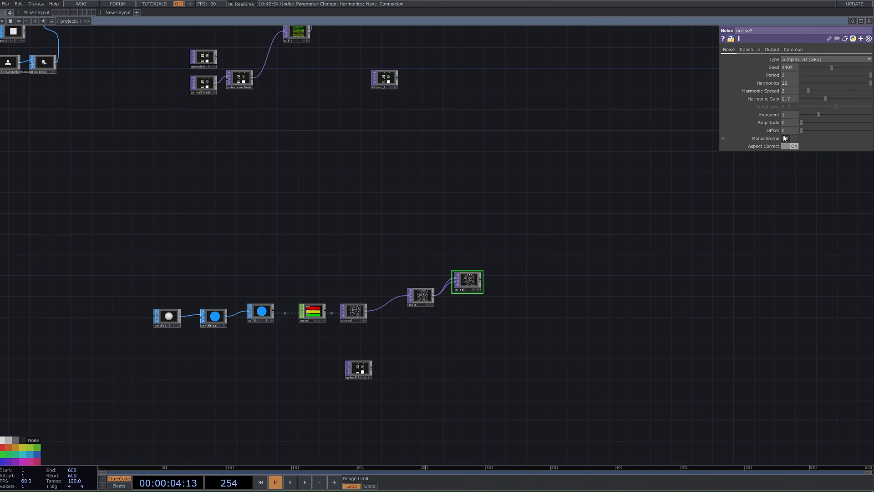
{"action": "scroll", "coordinate": [523, 242], "scroll_direction": "down", "scroll_amount": 3}
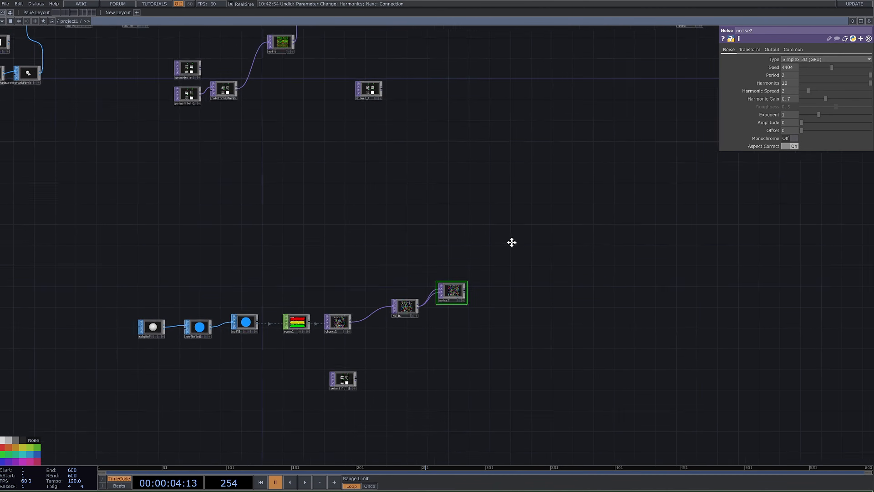
{"action": "scroll", "coordinate": [493, 313], "scroll_direction": "up", "scroll_amount": 3}
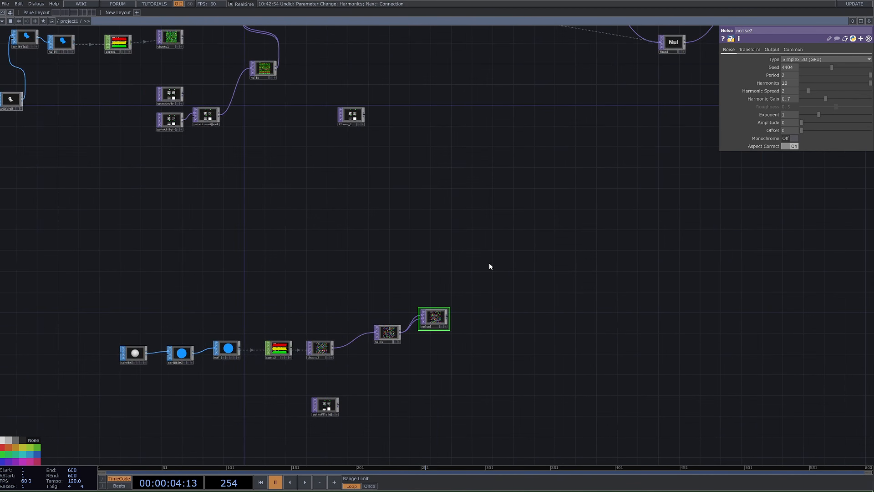
{"action": "left_click_drag", "start_coordinate": [488, 262], "coordinate": [326, 297]}
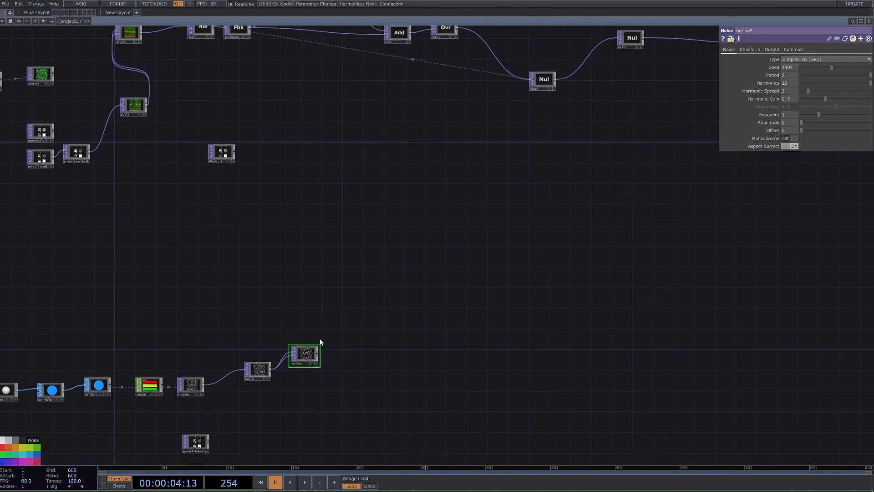
{"action": "scroll", "coordinate": [319, 340], "scroll_direction": "up", "scroll_amount": 3}
{"action": "right_click", "coordinate": [310, 356]}
{"action": "type", "text": "not"}
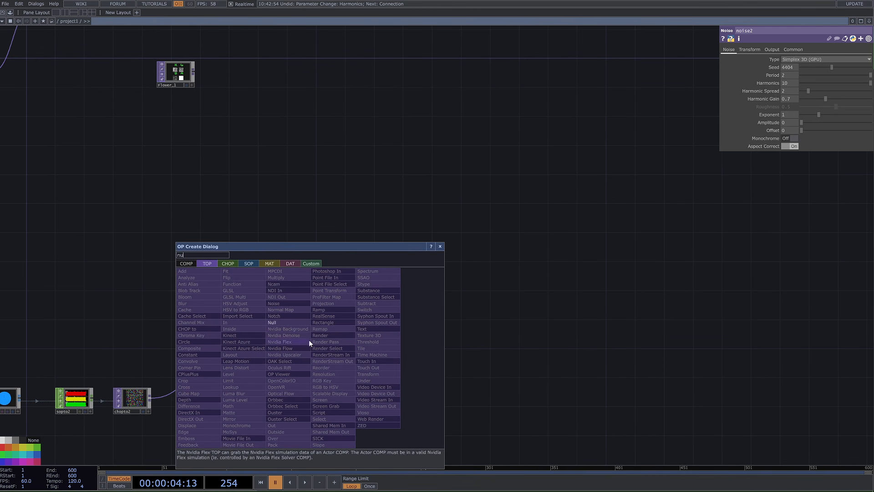
{"action": "key", "text": "Return"}
{"action": "left_click", "coordinate": [400, 371]}
{"action": "key", "text": "ctrl+z"}
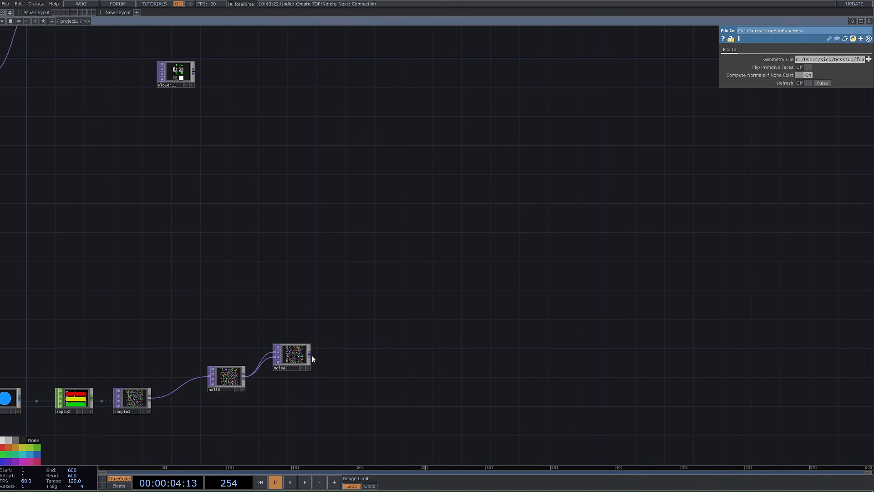
- Append a Null TOP to the output of the new chain's Noise TOP
{"action": "right_click", "coordinate": [312, 355]}
{"action": "type", "text": "nu"}
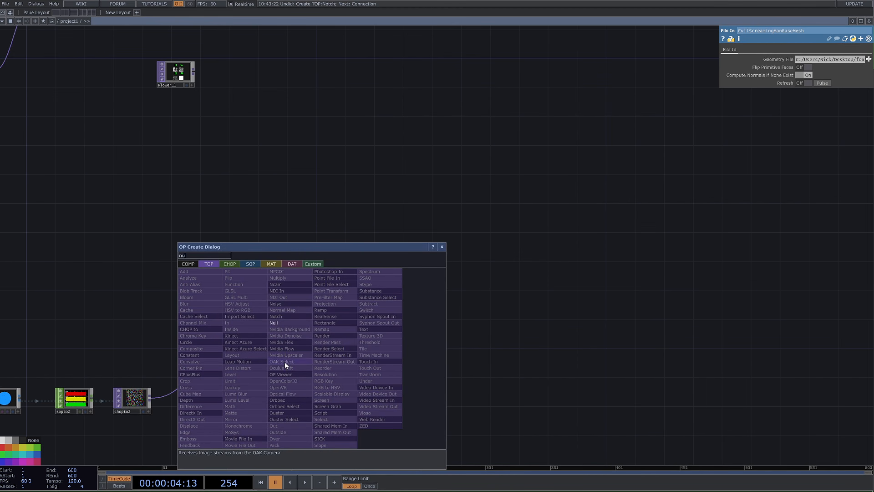
{"action": "left_click", "coordinate": [277, 324]}
{"action": "left_click", "coordinate": [355, 331]}
- Copy the nine original loop nodes from the Feedback TOP to the Over TOP, including the noise, math, multiply and add branches
{"action": "scroll", "coordinate": [337, 320], "scroll_direction": "down", "scroll_amount": 3}
{"action": "left_click_drag", "start_coordinate": [297, 296], "coordinate": [294, 456]}
{"action": "scroll", "coordinate": [182, 129], "scroll_direction": "up", "scroll_amount": 4}
{"action": "scroll", "coordinate": [181, 130], "scroll_direction": "up", "scroll_amount": 2}
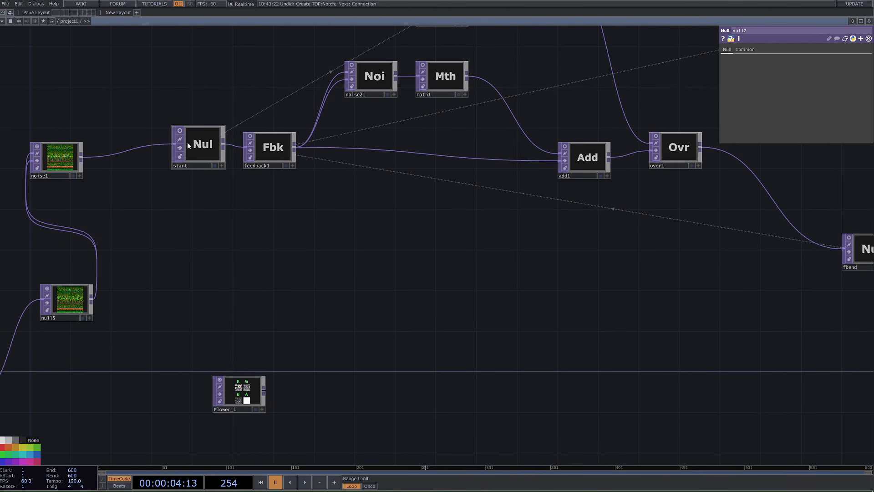
{"action": "left_click", "coordinate": [187, 142]}
{"action": "left_click_drag", "start_coordinate": [596, 269], "coordinate": [364, 244]}
{"action": "scroll", "coordinate": [627, 246], "scroll_direction": "down", "scroll_amount": 5}
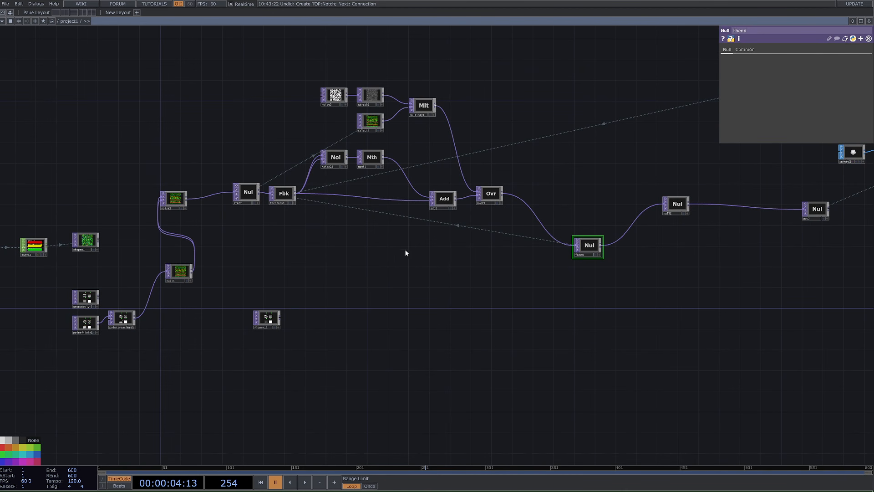
{"action": "right_click_drag", "start_coordinate": [281, 64], "coordinate": [505, 234]}
{"action": "key", "text": "ctrl+c"}
- Move the new chain's Noise TOP and its following Null TOP slightly down together
{"action": "left_click_drag", "start_coordinate": [518, 446], "coordinate": [481, 283]}
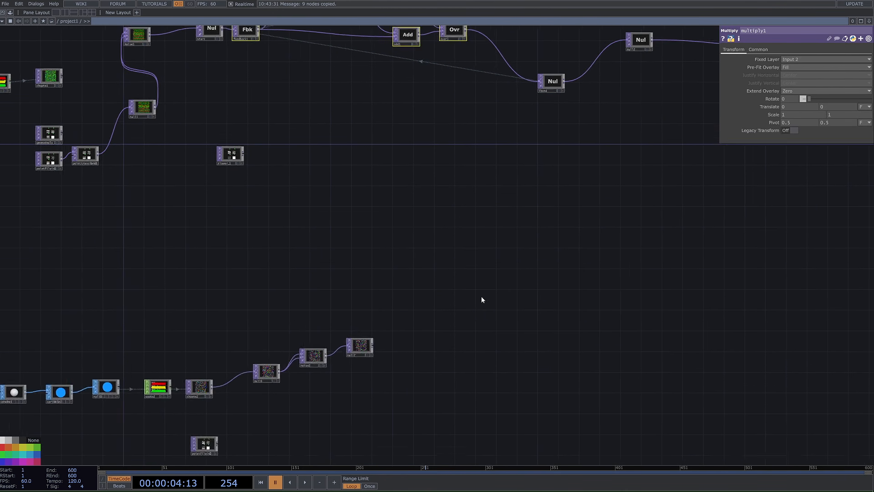
{"action": "scroll", "coordinate": [481, 312], "scroll_direction": "down", "scroll_amount": 2}
{"action": "left_click_drag", "start_coordinate": [455, 370], "coordinate": [444, 318]}
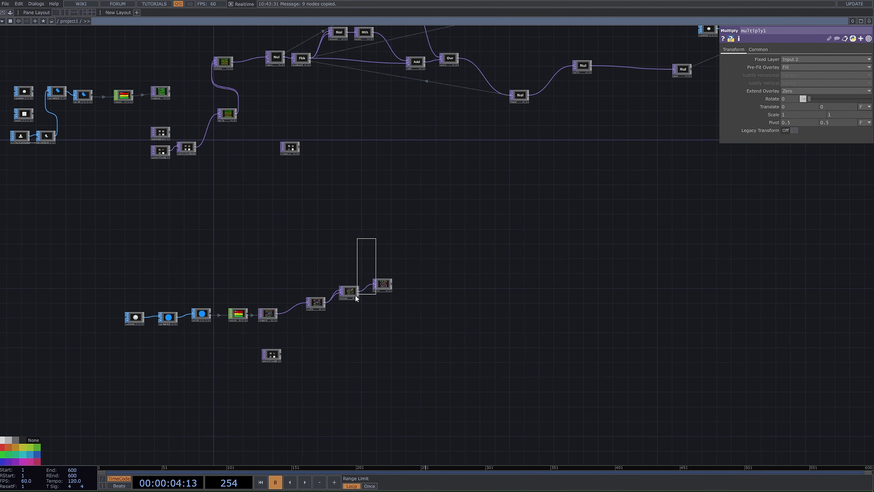
{"action": "right_click_drag", "start_coordinate": [356, 296], "coordinate": [350, 300]}
{"action": "scroll", "coordinate": [395, 295], "scroll_direction": "up", "scroll_amount": 3}
{"action": "left_click_drag", "start_coordinate": [425, 307], "coordinate": [352, 293]}
{"action": "left_click_drag", "start_coordinate": [250, 275], "coordinate": [254, 295]}
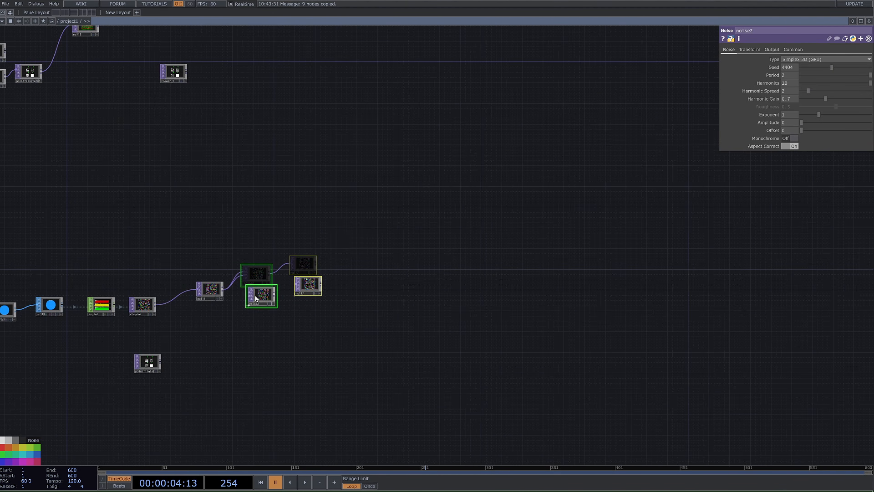
{"action": "left_click_drag", "start_coordinate": [383, 318], "coordinate": [370, 316]}
- Paste the copied feedback loop nodes and place them above and to the right of the new chain
{"action": "key", "text": "ctrl+v"}
{"action": "left_click", "coordinate": [401, 295]}
{"action": "mouse_move", "coordinate": [394, 164]}
{"action": "right_mouse_down"}
{"action": "mouse_move", "coordinate": [603, 316]}
{"action": "mouse_move", "coordinate": [649, 323]}
{"action": "right_mouse_up"}
{"action": "left_click_drag", "start_coordinate": [436, 262], "coordinate": [478, 189]}
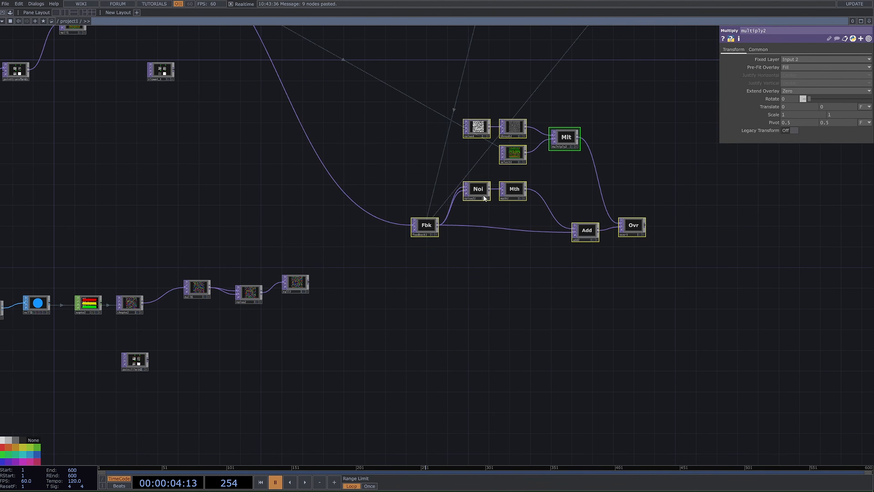
- Append a new Feedback TOP to the last Null TOP of the new chain
{"action": "scroll", "coordinate": [318, 287], "scroll_direction": "up", "scroll_amount": 3}
{"action": "right_click", "coordinate": [299, 282]}
{"action": "type", "text": "feed"}
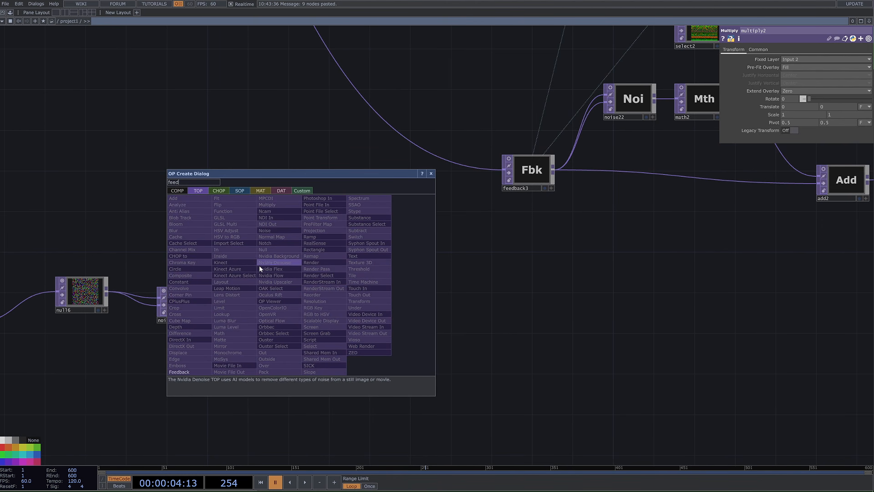
{"action": "left_click", "coordinate": [179, 372]}
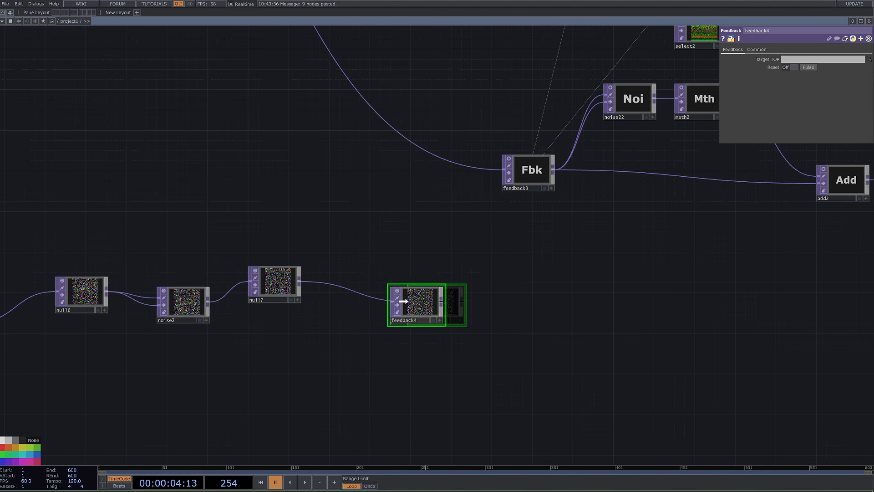
- Check the pasted Feedback TOP's target and reset expression, and add a Keyboard In CHOP above the new Feedback TOP
{"action": "left_click", "coordinate": [536, 177]}
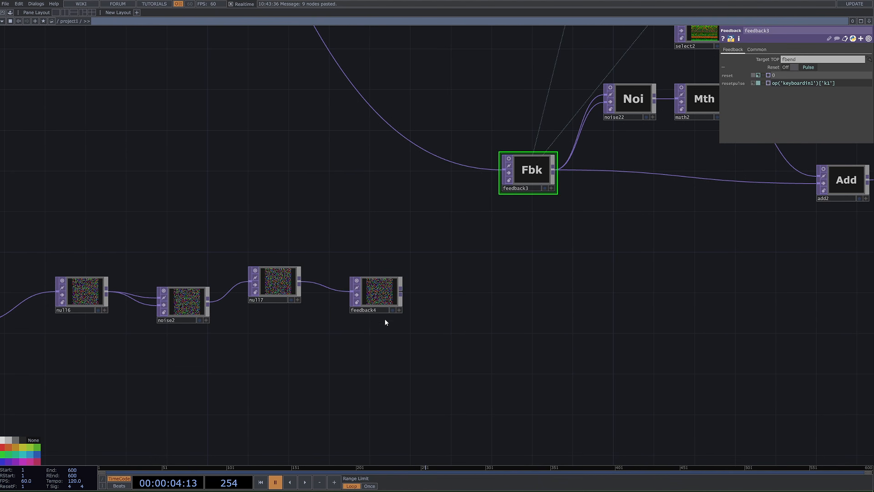
{"action": "left_click", "coordinate": [843, 84]}
{"action": "left_click_drag", "start_coordinate": [449, 345], "coordinate": [438, 327]}
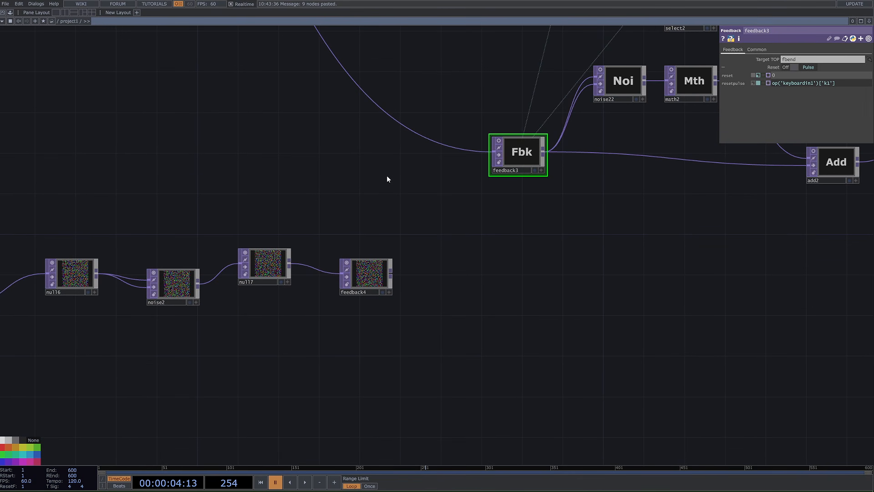
{"action": "left_click_drag", "start_coordinate": [385, 176], "coordinate": [397, 204]}
{"action": "key", "text": "Tab"}
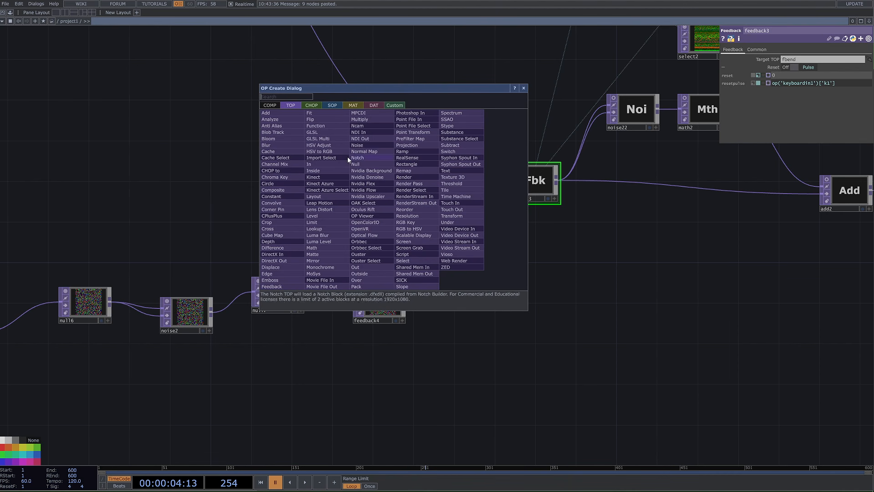
{"action": "left_click", "coordinate": [312, 105]}
{"action": "type", "text": "key"}
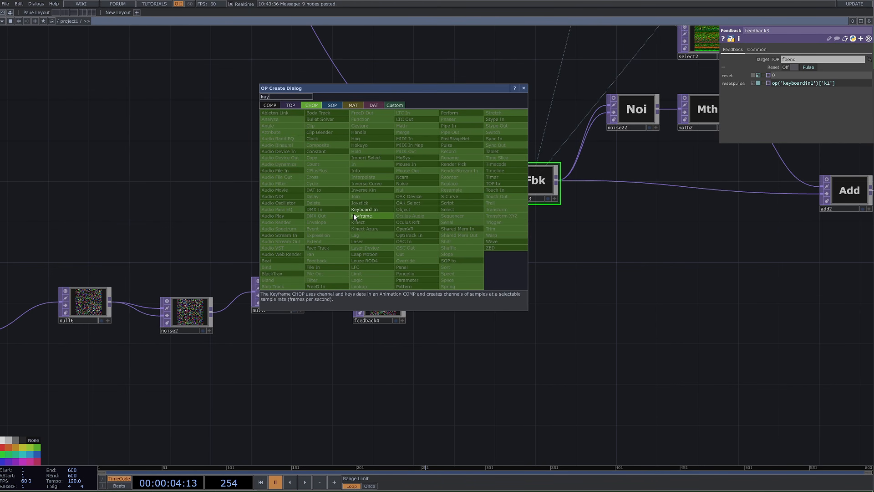
{"action": "key", "text": "Return"}
{"action": "left_click", "coordinate": [362, 218]}
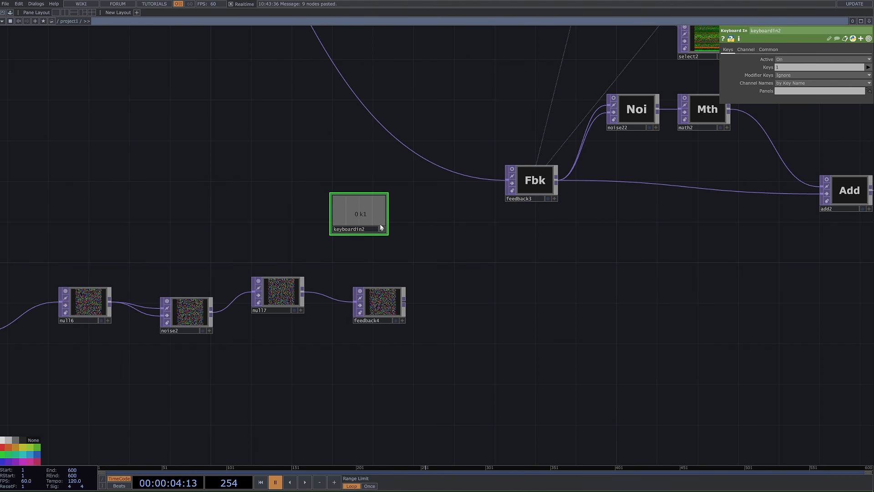
- Link the Keyboard In CHOP's k1 channel to the new Feedback TOP's Reset Pulse as a CHOP reference
{"action": "left_click_drag", "start_coordinate": [381, 228], "coordinate": [391, 160]}
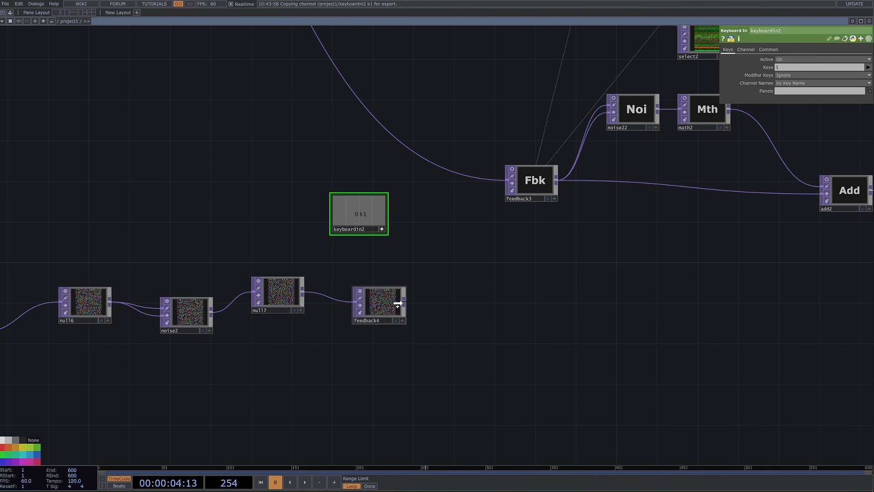
{"action": "left_click_drag", "start_coordinate": [397, 303], "coordinate": [603, 195]}
{"action": "left_click_drag", "start_coordinate": [809, 68], "coordinate": [810, 68]}
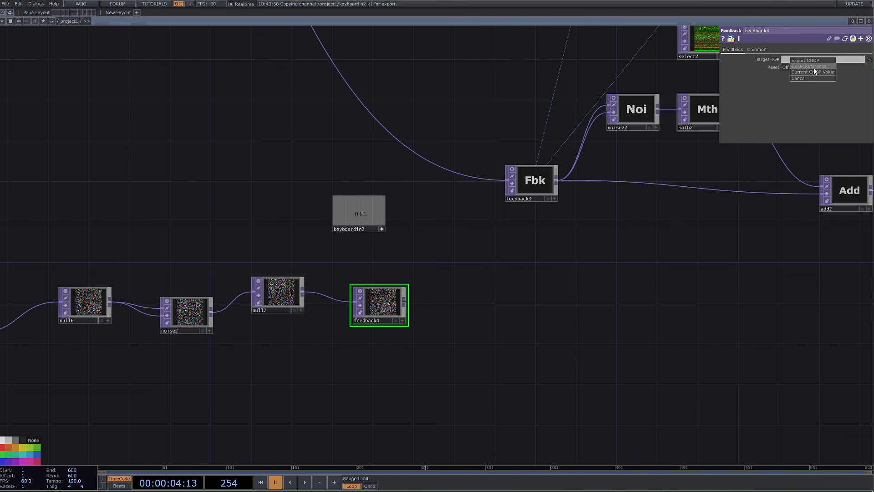
{"action": "left_click", "coordinate": [812, 66]}
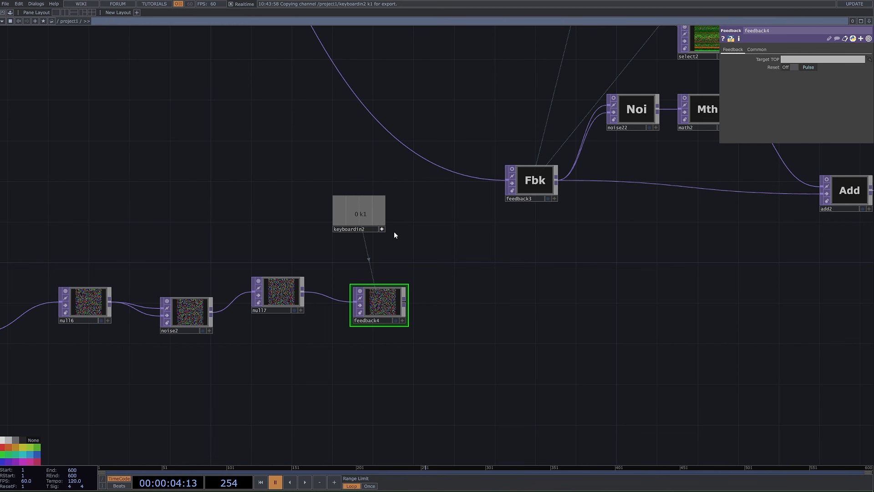
{"action": "left_click", "coordinate": [382, 229]}
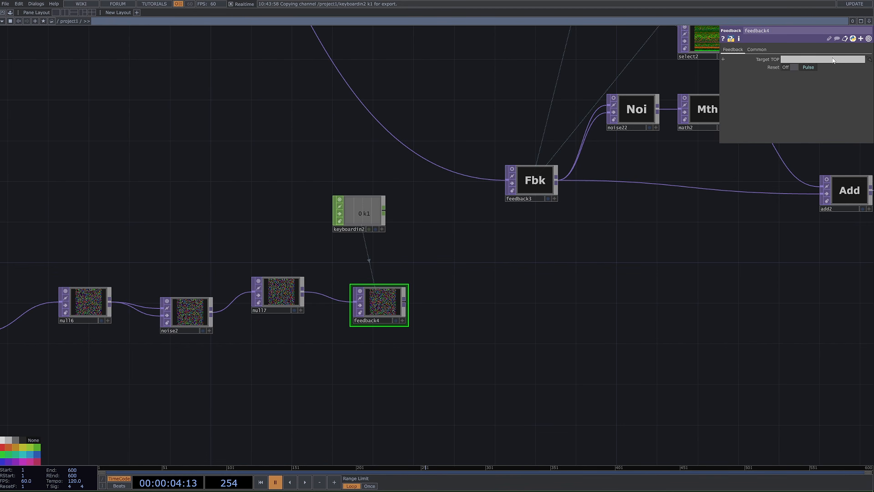
- Display the original network's final Null in the background, play the timeline to watch the particle trails, and pause it again
{"action": "scroll", "coordinate": [443, 318], "scroll_direction": "down", "scroll_amount": 8}
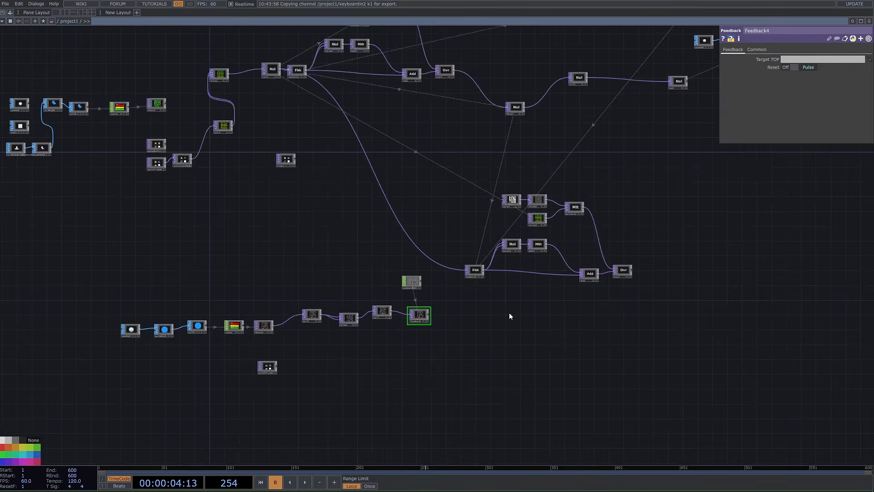
{"action": "left_click_drag", "start_coordinate": [837, 157], "coordinate": [715, 228]}
{"action": "scroll", "coordinate": [714, 228], "scroll_direction": "up", "scroll_amount": 5}
{"action": "left_click", "coordinate": [423, 362]}
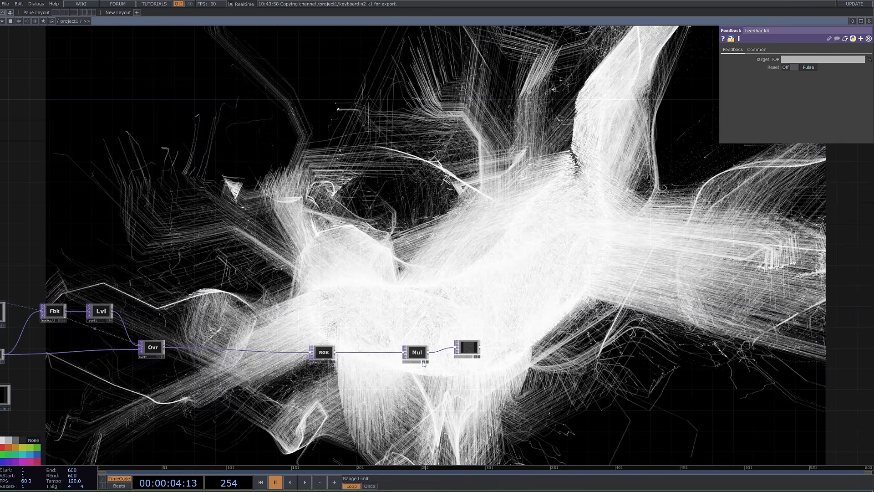
{"action": "key", "text": "space"}
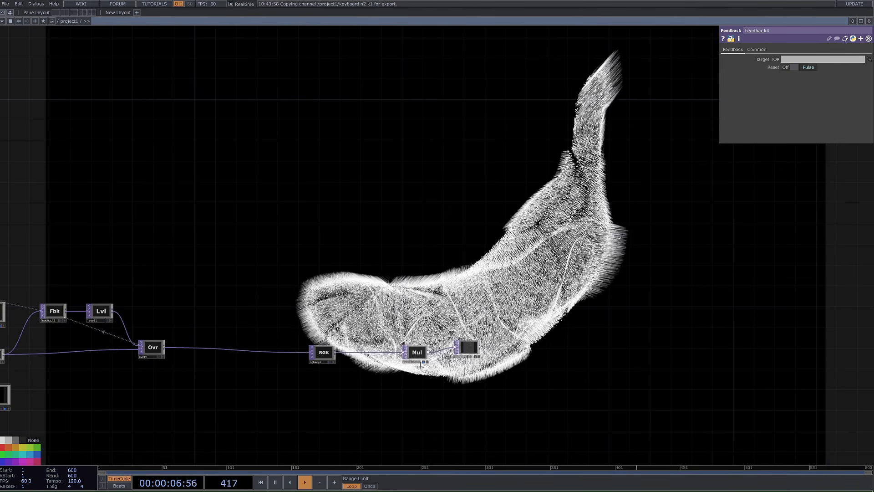
{"action": "left_click", "coordinate": [422, 362]}
{"action": "scroll", "coordinate": [398, 400], "scroll_direction": "down", "scroll_amount": 4}
{"action": "left_click_drag", "start_coordinate": [296, 415], "coordinate": [340, 359]}
{"action": "key", "text": "space"}
{"action": "scroll", "coordinate": [340, 359], "scroll_direction": "up", "scroll_amount": 8}
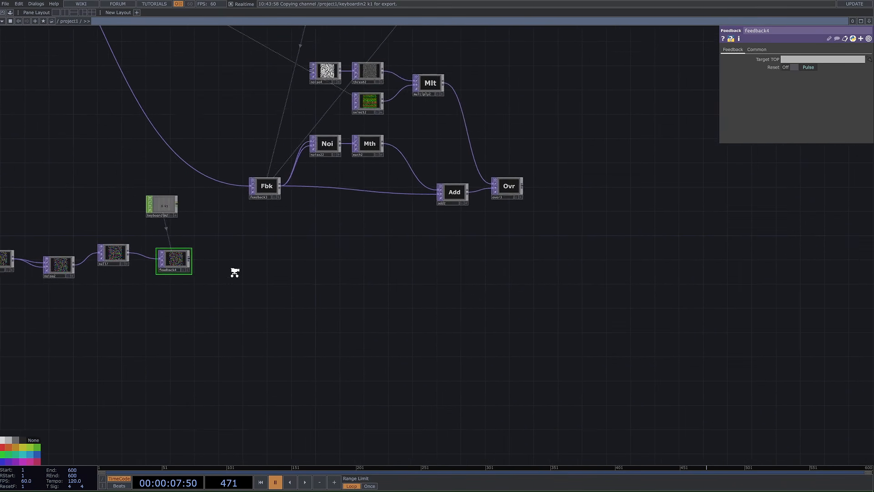
{"action": "scroll", "coordinate": [313, 251], "scroll_direction": "up", "scroll_amount": 4}
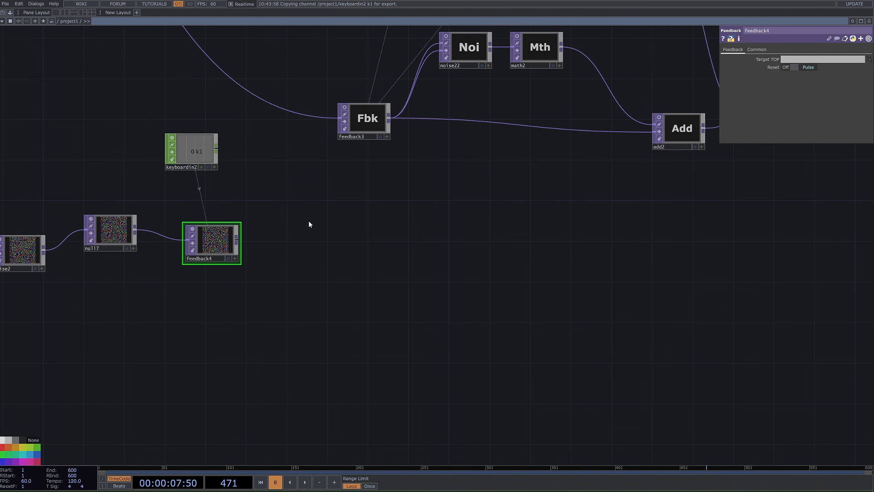
- Copy the lower reference loop's Noise TOP beside the new Feedback TOP and wire that Feedback TOP into it
{"action": "left_click_drag", "start_coordinate": [437, 208], "coordinate": [434, 235]}
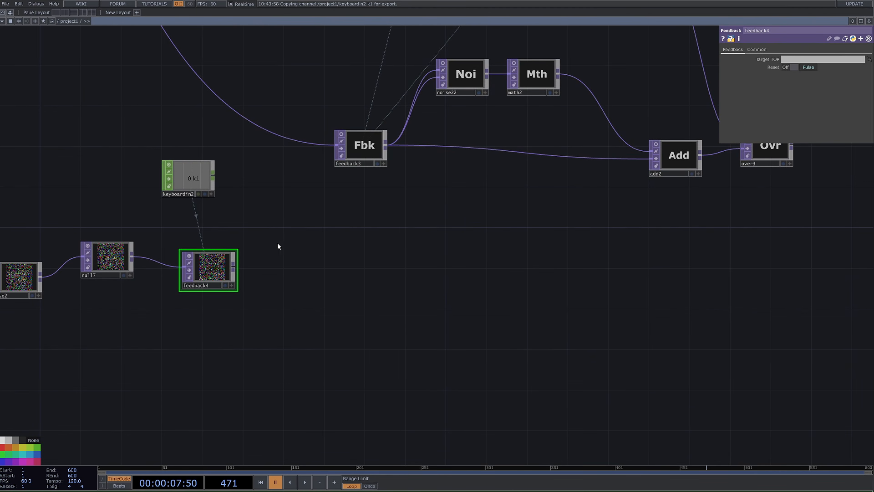
{"action": "right_click", "coordinate": [236, 268]}
{"action": "left_click", "coordinate": [509, 119]}
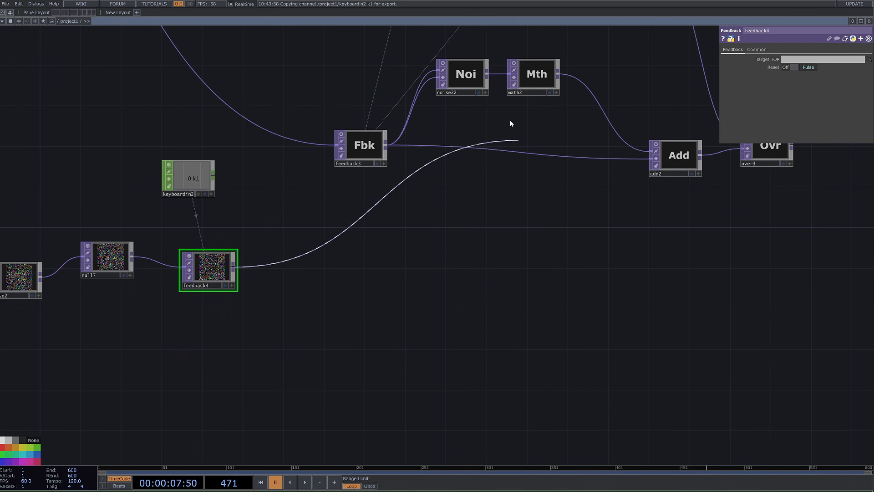
{"action": "left_click", "coordinate": [464, 76]}
{"action": "key", "text": "ctrl+c"}
{"action": "key", "text": "ctrl+v"}
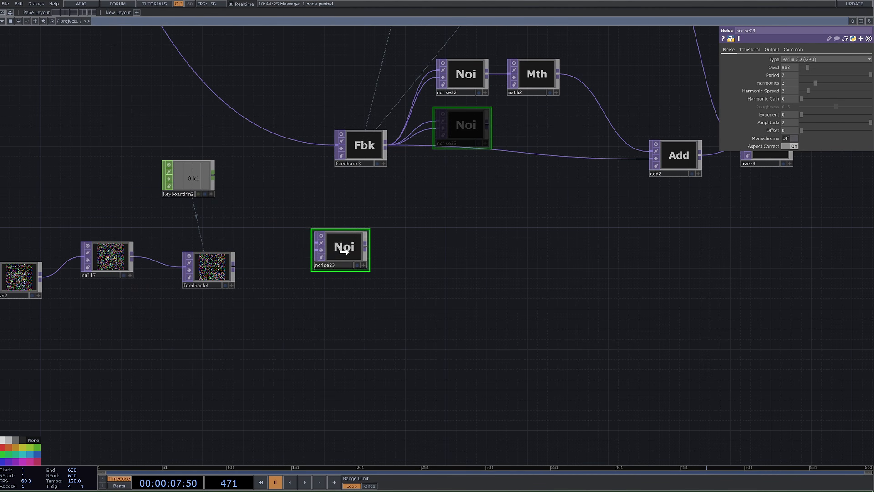
{"action": "left_click_drag", "start_coordinate": [299, 251], "coordinate": [310, 251]}
{"action": "left_click_drag", "start_coordinate": [236, 268], "coordinate": [285, 240]}
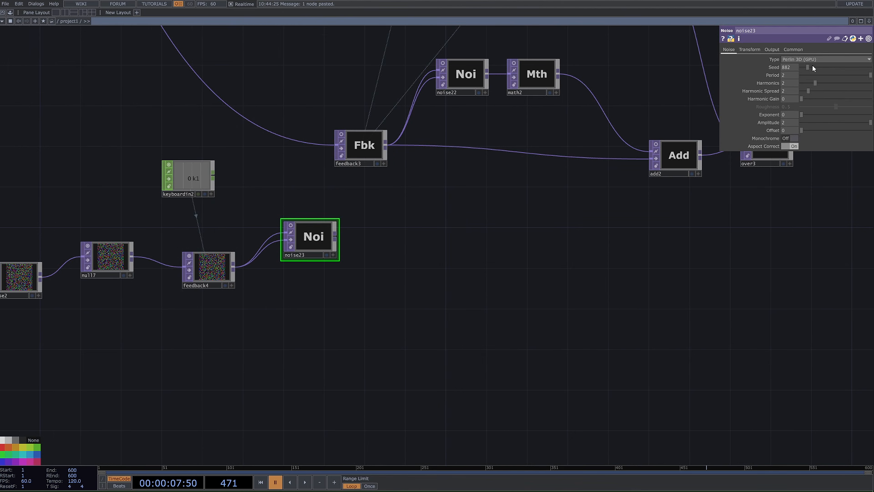
- Review the copied Noise TOP's Transform and Output settings, and shift the node slightly away from the new Feedback TOP
{"action": "left_click", "coordinate": [750, 50]}
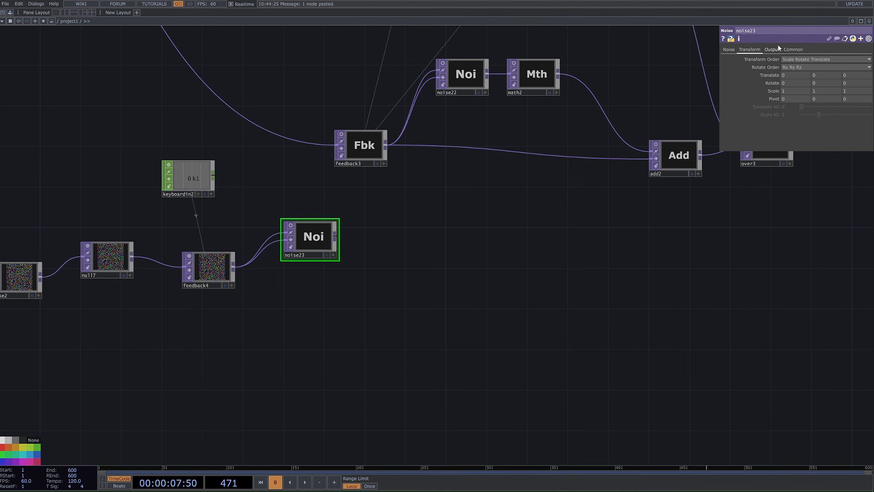
{"action": "left_click", "coordinate": [774, 49]}
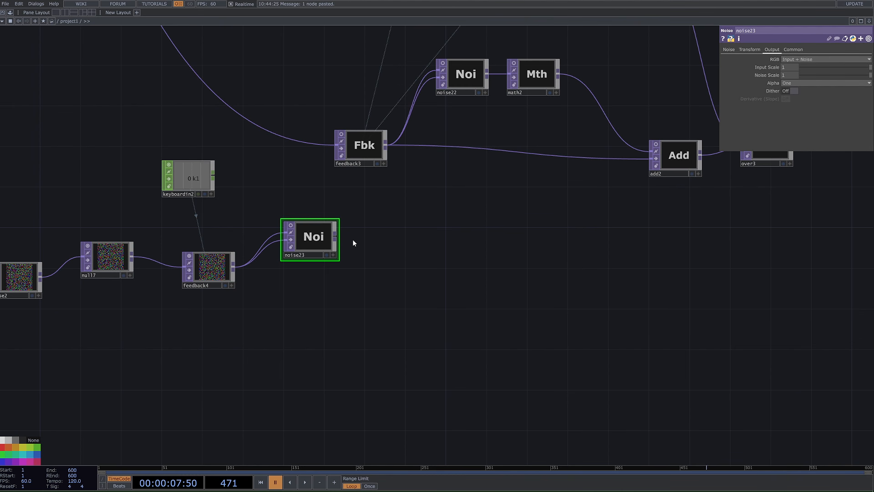
{"action": "left_click_drag", "start_coordinate": [318, 240], "coordinate": [328, 230]}
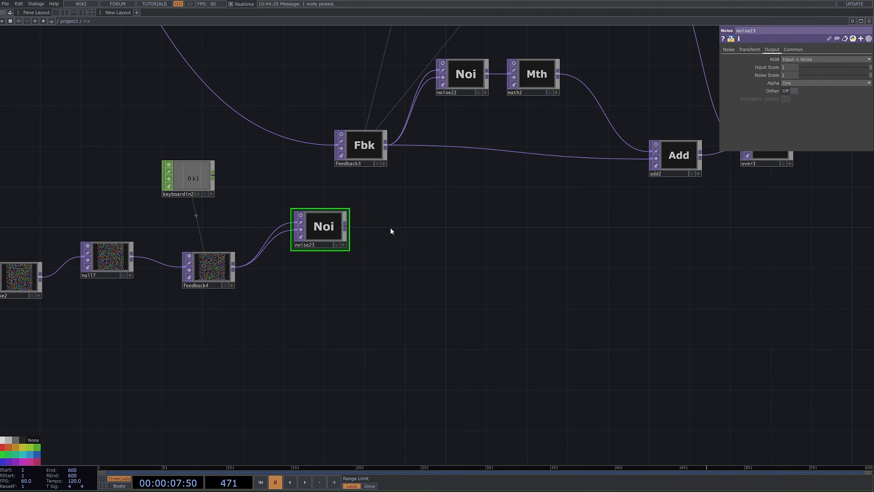
- Append a Math TOP to the copied Noise TOP
{"action": "right_click", "coordinate": [349, 225]}
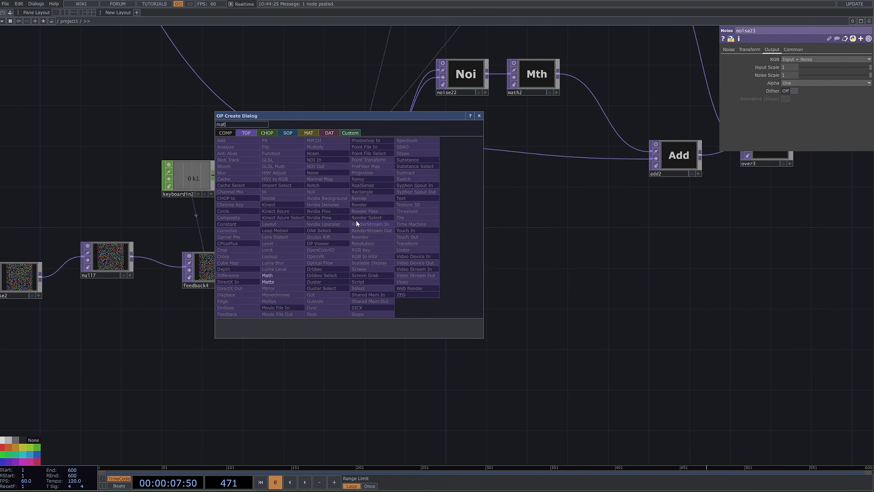
{"action": "left_click", "coordinate": [290, 274]}
{"action": "left_click", "coordinate": [411, 233]}
- Try raising Multiply to 0.86 on the lower reference loop's Math TOP while playing the final Null in the background, and undo it
{"action": "left_click_drag", "start_coordinate": [587, 241], "coordinate": [560, 304]}
{"action": "left_click", "coordinate": [519, 153]}
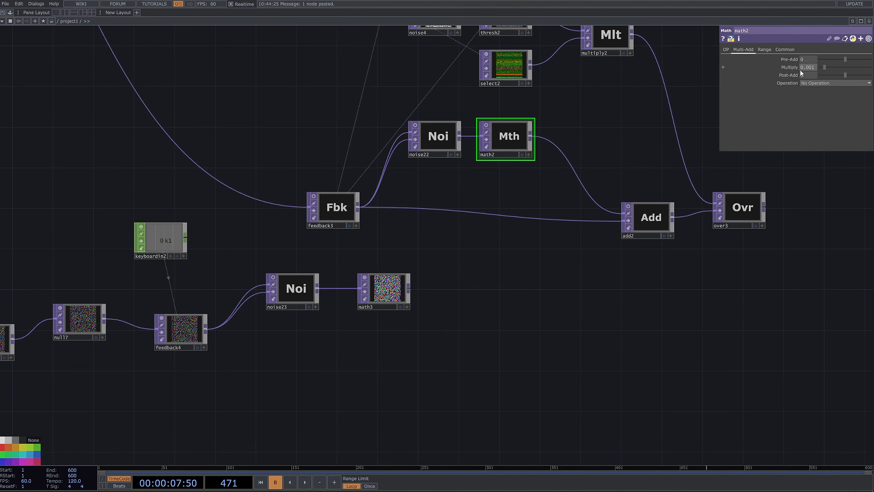
{"action": "scroll", "coordinate": [567, 206], "scroll_direction": "down", "scroll_amount": 10}
{"action": "scroll", "coordinate": [568, 210], "scroll_direction": "up", "scroll_amount": 4}
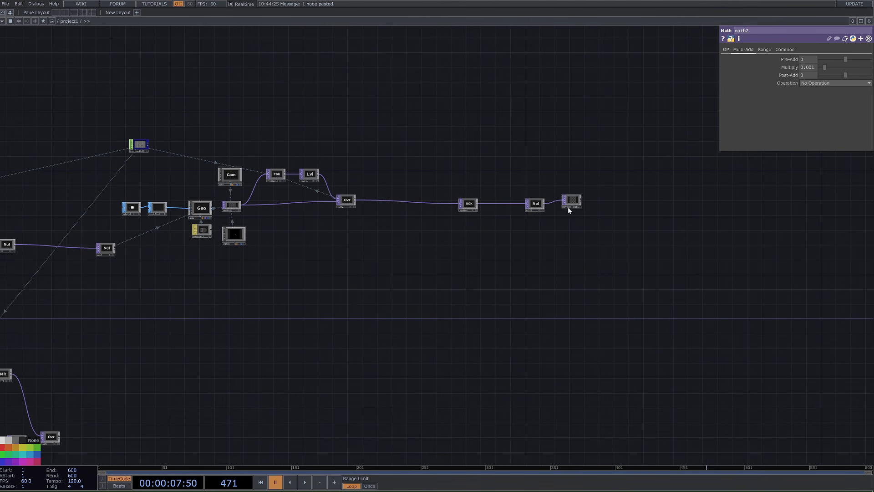
{"action": "left_click", "coordinate": [541, 210]}
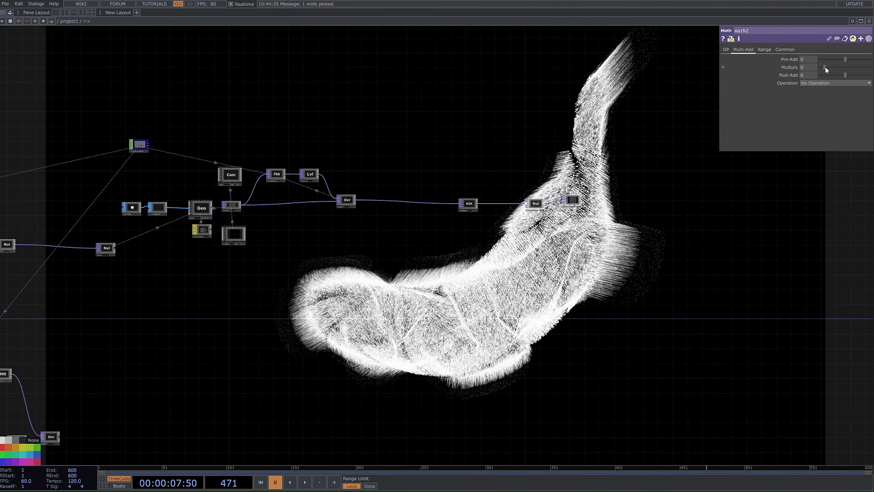
{"action": "key", "text": "space"}
{"action": "left_click_drag", "start_coordinate": [825, 66], "coordinate": [829, 67]}
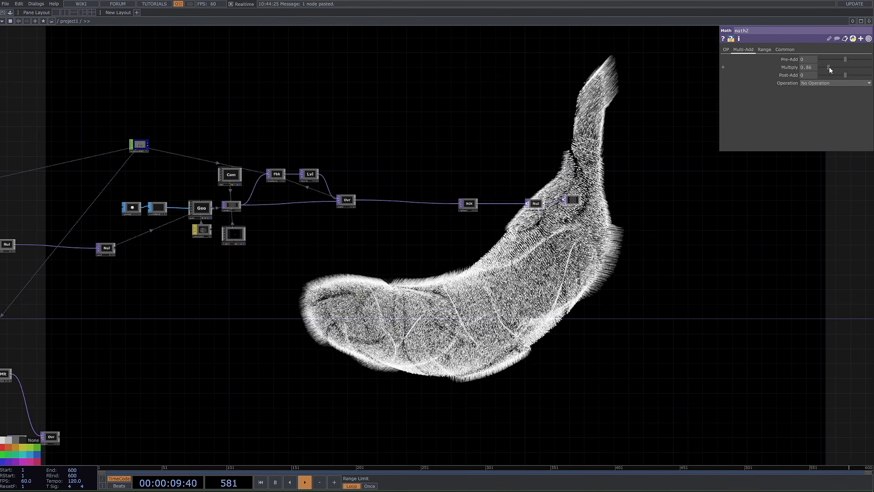
{"action": "key", "text": "ctrl+z"}
{"action": "key", "text": "ctrl+z"}
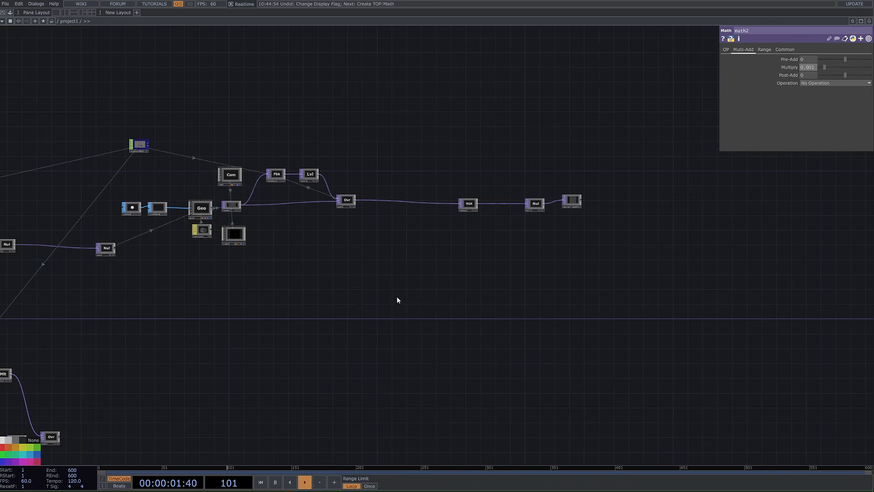
- Try a negative Multiply on the upper original loop's Math TOP with the final Null displayed in the background, and undo it
{"action": "left_click_drag", "start_coordinate": [398, 299], "coordinate": [151, 296]}
{"action": "scroll", "coordinate": [701, 318], "scroll_direction": "down", "scroll_amount": 3}
{"action": "scroll", "coordinate": [337, 191], "scroll_direction": "up", "scroll_amount": 6}
{"action": "left_click", "coordinate": [245, 267]}
{"action": "left_click", "coordinate": [660, 268]}
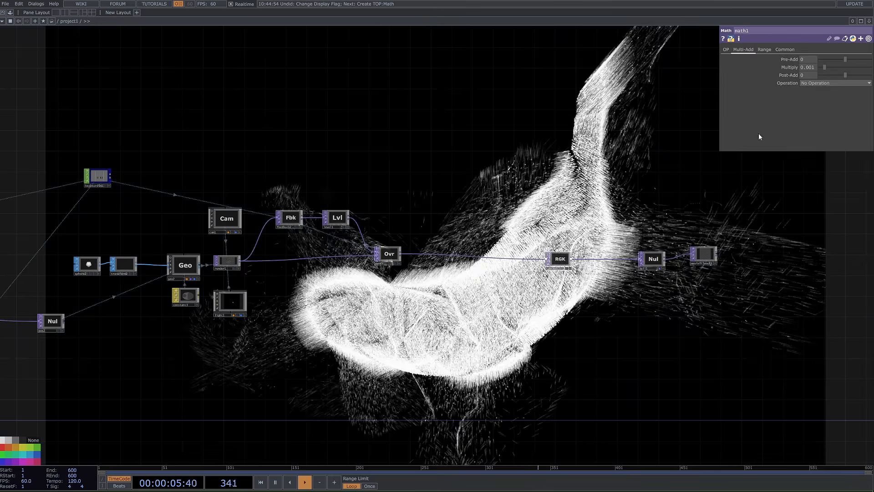
{"action": "mouse_move", "coordinate": [824, 68]}
{"action": "left_mouse_down"}
{"action": "mouse_move", "coordinate": [811, 69]}
{"action": "mouse_move", "coordinate": [828, 69]}
{"action": "mouse_move", "coordinate": [819, 67]}
{"action": "left_mouse_up"}
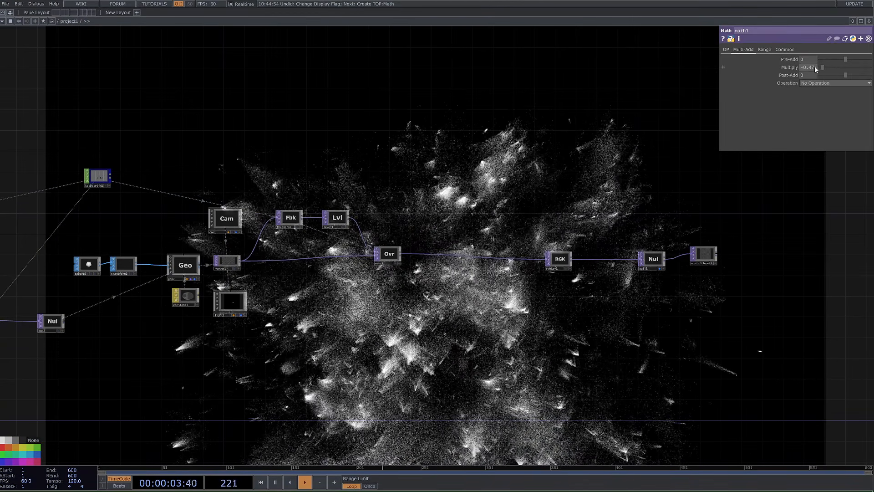
{"action": "key", "text": "ctrl+z"}
{"action": "key", "text": "ctrl+z"}
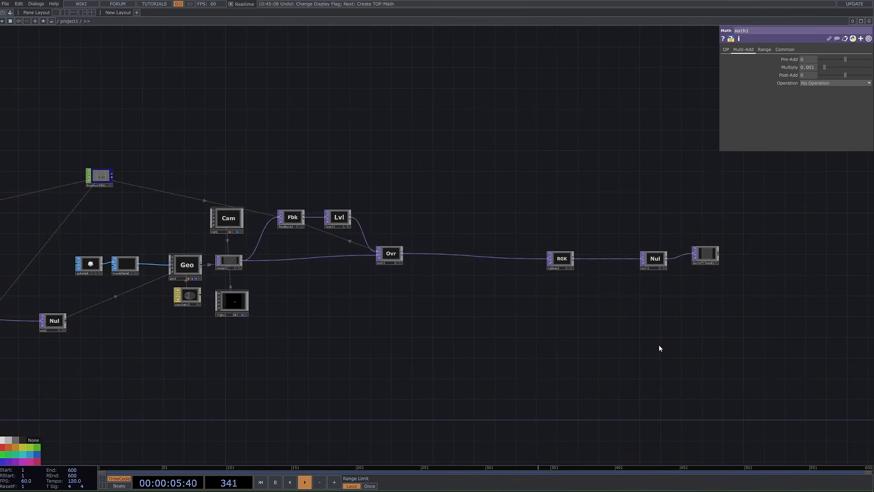
- Move the whole lower reference feedback loop upward, farther away from the new chain
{"action": "middle_click_drag", "start_coordinate": [658, 345], "coordinate": [285, 340]}
{"action": "scroll", "coordinate": [326, 305], "scroll_direction": "up", "scroll_amount": 5}
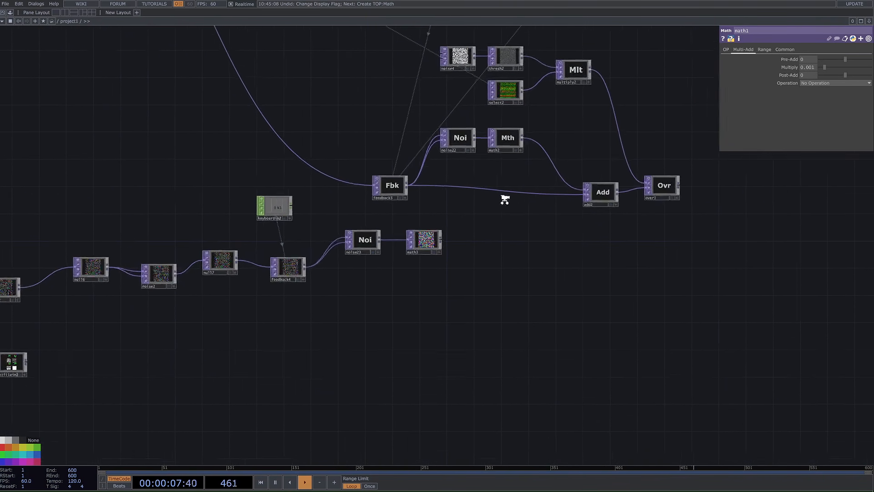
{"action": "scroll", "coordinate": [482, 205], "scroll_direction": "down", "scroll_amount": 3}
{"action": "left_click_drag", "start_coordinate": [425, 71], "coordinate": [625, 194]}
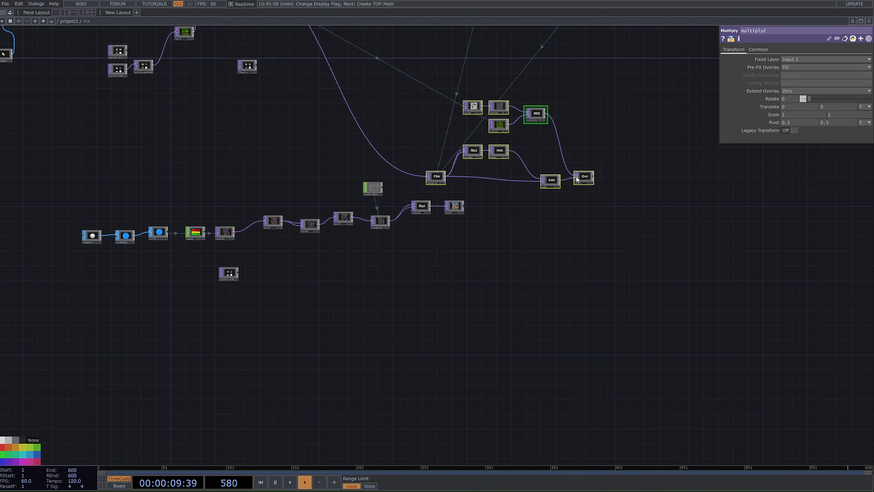
{"action": "left_click_drag", "start_coordinate": [542, 181], "coordinate": [546, 114]}
{"action": "key", "text": "ctrl+z"}
{"action": "left_click_drag", "start_coordinate": [551, 183], "coordinate": [555, 108]}
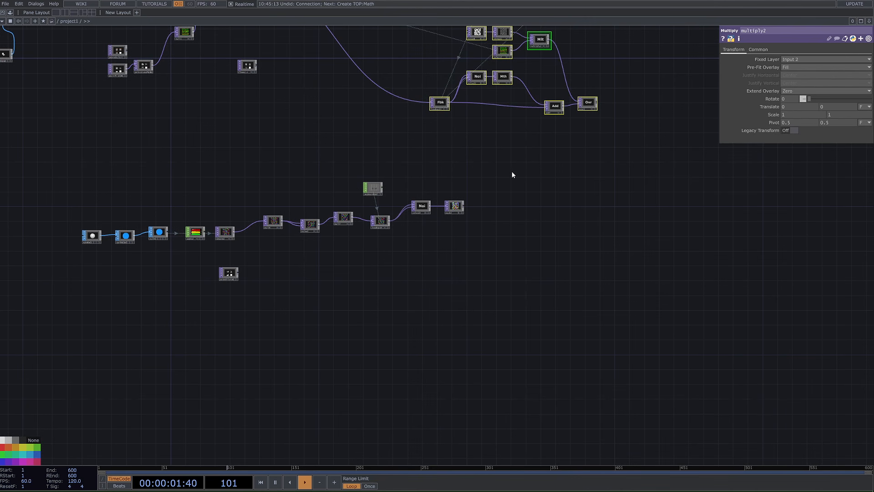
- Set the new chain's Math TOP Multiply to 0.001
{"action": "scroll", "coordinate": [459, 204], "scroll_direction": "up", "scroll_amount": 5}
{"action": "left_click", "coordinate": [453, 222]}
{"action": "scroll", "coordinate": [349, 232], "scroll_direction": "up", "scroll_amount": 2}
{"action": "left_click", "coordinate": [367, 215]}
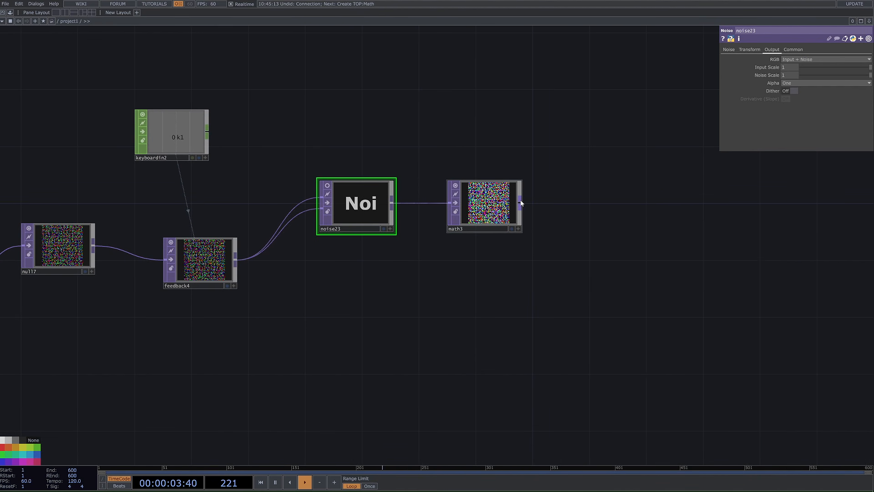
{"action": "left_click", "coordinate": [507, 193]}
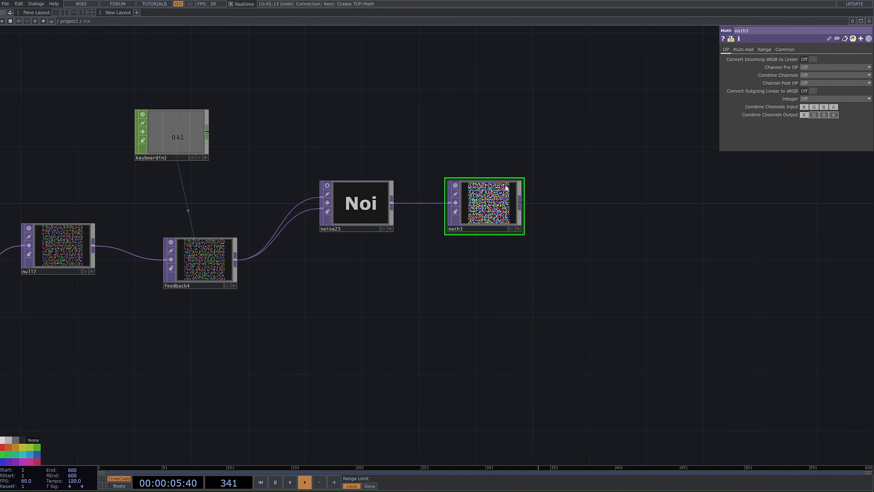
{"action": "left_click", "coordinate": [764, 49]}
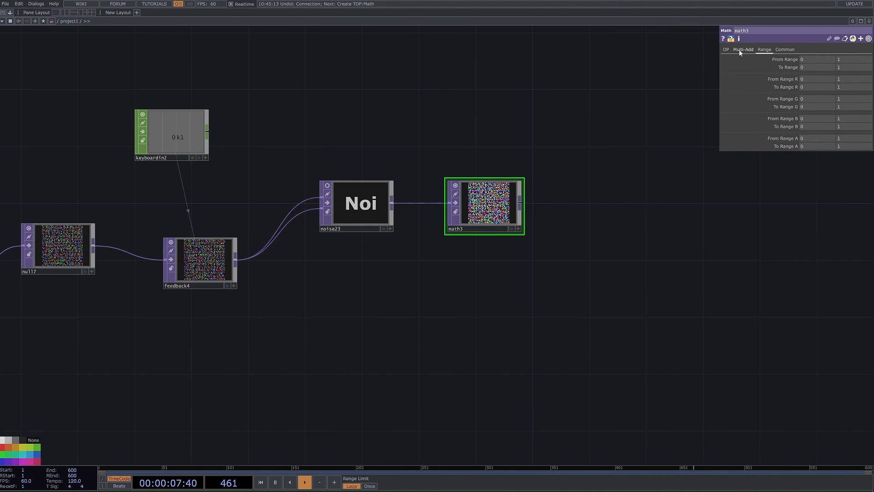
{"action": "left_click", "coordinate": [742, 49]}
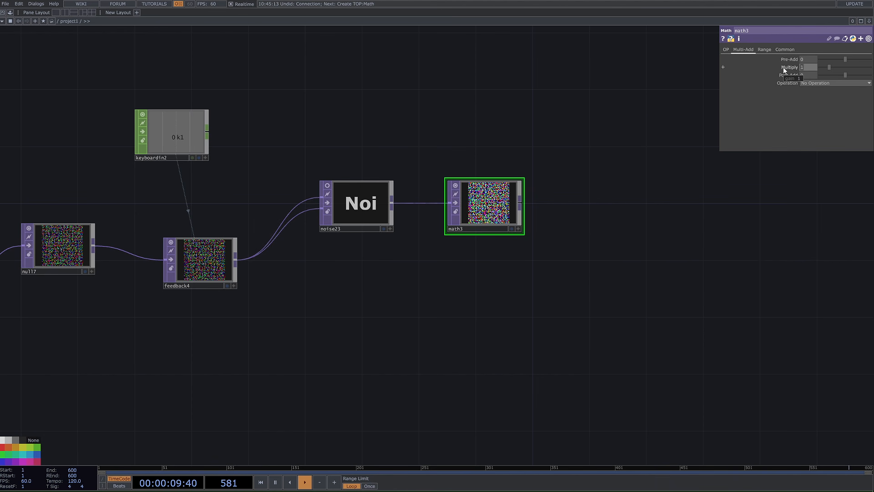
{"action": "type", "text": ".001"}
{"action": "key", "text": "Return"}
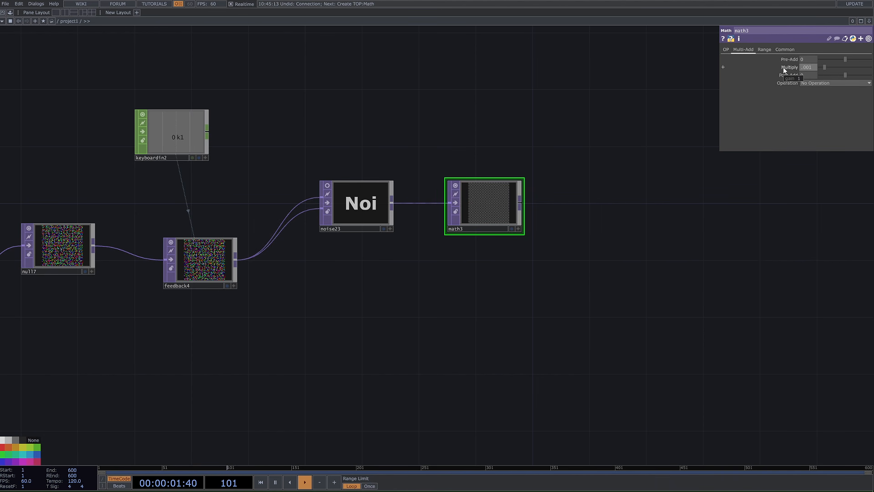
- Check the Multiply setting of the original upper loop's Math TOP against the new chain's Math TOP
{"action": "scroll", "coordinate": [569, 141], "scroll_direction": "down", "scroll_amount": 5}
{"action": "left_click_drag", "start_coordinate": [594, 144], "coordinate": [587, 319]}
{"action": "scroll", "coordinate": [415, 201], "scroll_direction": "down", "scroll_amount": 3}
{"action": "middle_click_drag", "start_coordinate": [416, 201], "coordinate": [583, 308]}
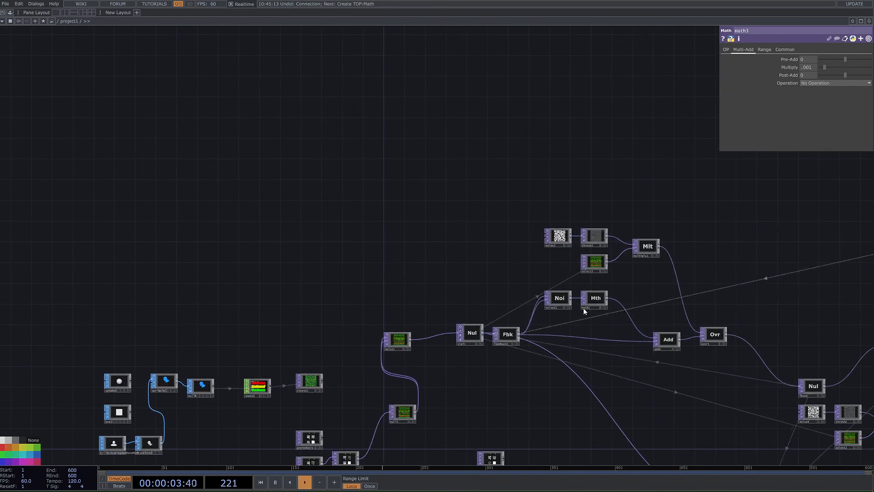
{"action": "left_click", "coordinate": [591, 301]}
{"action": "left_click_drag", "start_coordinate": [651, 441], "coordinate": [497, 112]}
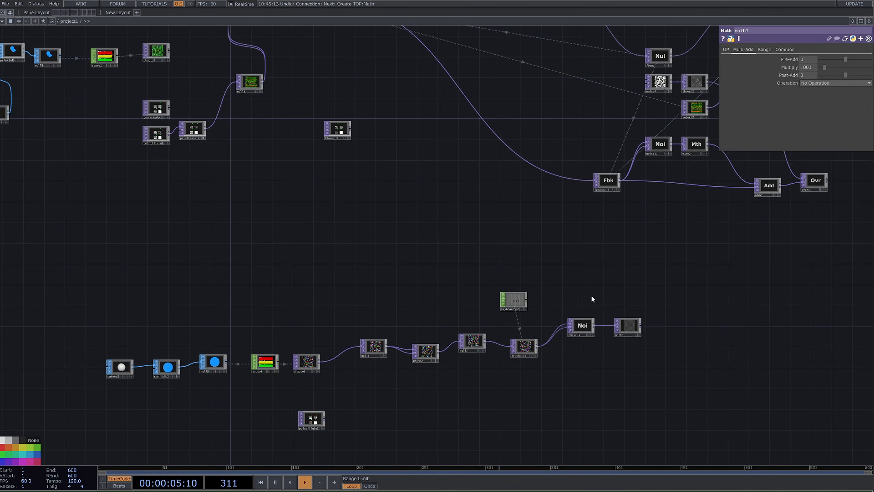
{"action": "left_click", "coordinate": [636, 330]}
- Shift the new chain's Noise and Math TOPs slightly upward, above the line of the Feedback TOP
{"action": "scroll", "coordinate": [671, 337], "scroll_direction": "up", "scroll_amount": 3}
{"action": "left_click", "coordinate": [467, 367]}
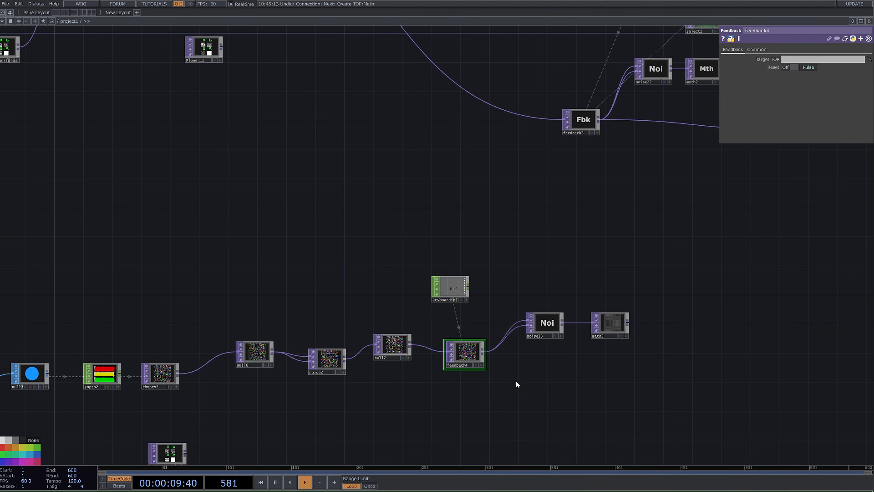
{"action": "left_click_drag", "start_coordinate": [547, 324], "coordinate": [547, 309]}
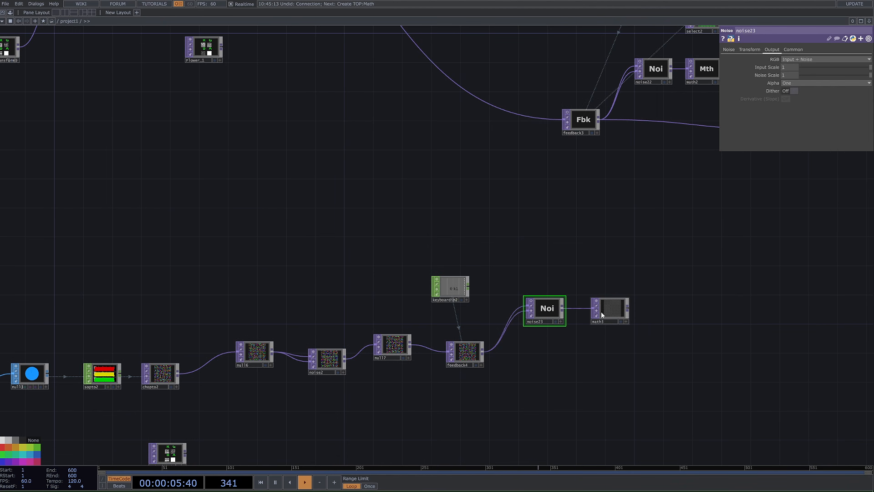
- Add an Add TOP to the new chain, with the Math TOP as first input and the Feedback TOP as second
{"action": "scroll", "coordinate": [601, 311], "scroll_direction": "down", "scroll_amount": 5}
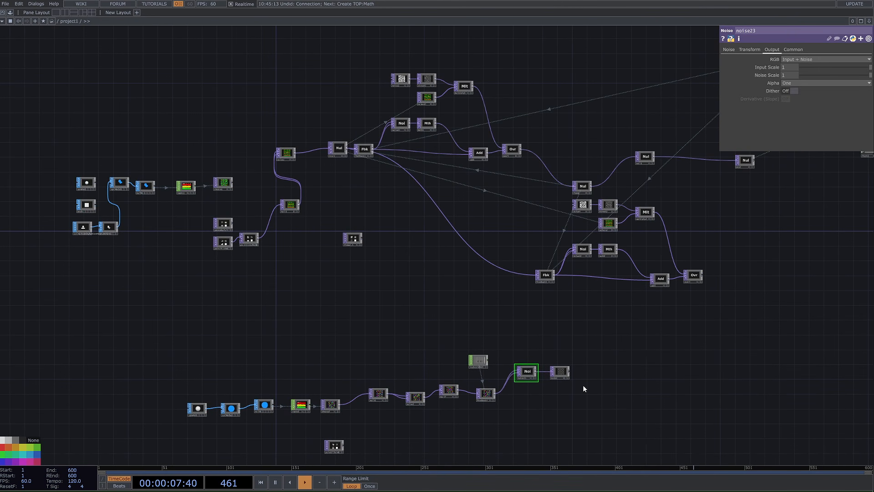
{"action": "scroll", "coordinate": [601, 397], "scroll_direction": "up", "scroll_amount": 3}
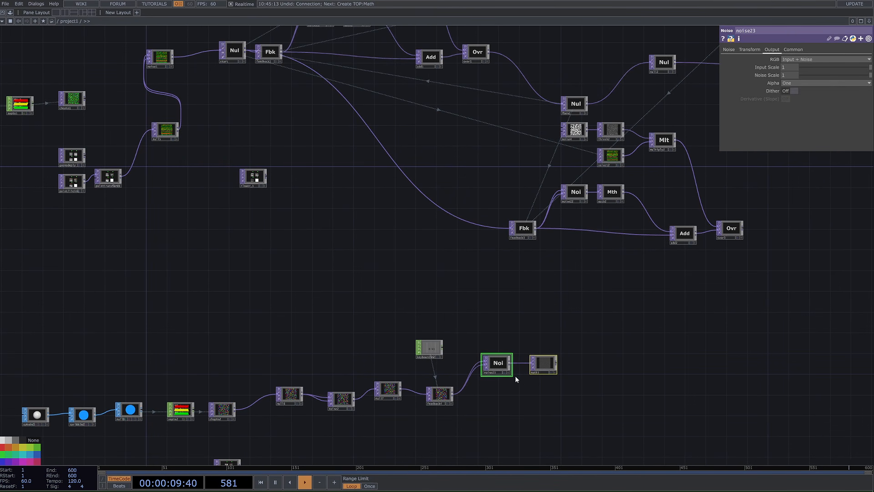
{"action": "scroll", "coordinate": [546, 387], "scroll_direction": "up", "scroll_amount": 4}
{"action": "key", "text": "Tab"}
{"action": "type", "text": "ad"}
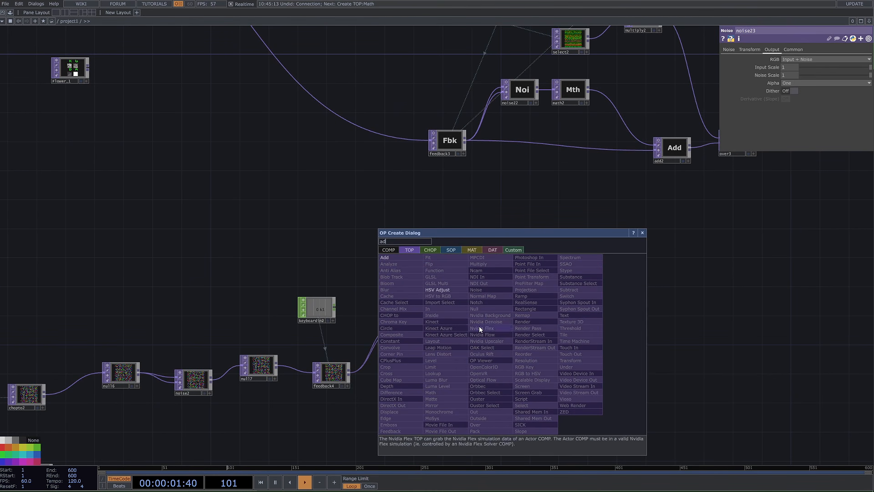
{"action": "left_click", "coordinate": [408, 258]}
{"action": "left_click", "coordinate": [531, 360]}
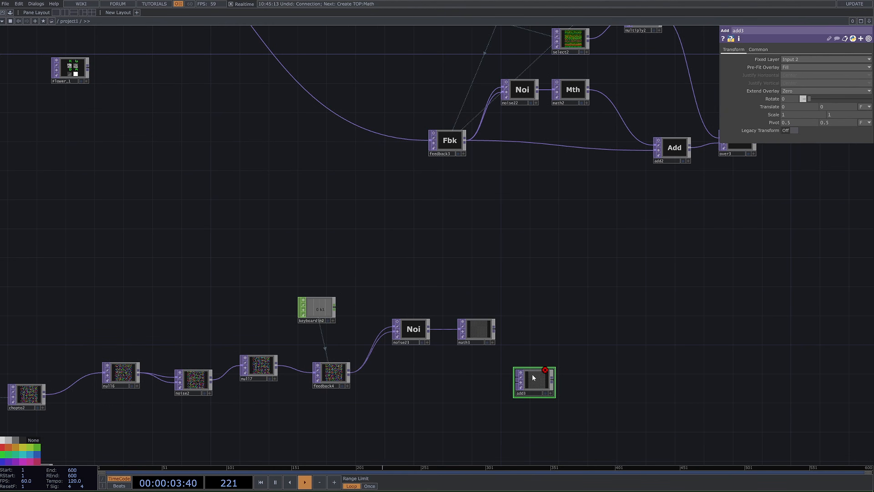
{"action": "left_click_drag", "start_coordinate": [494, 327], "coordinate": [515, 382]}
{"action": "left_click_drag", "start_coordinate": [349, 374], "coordinate": [539, 377]}
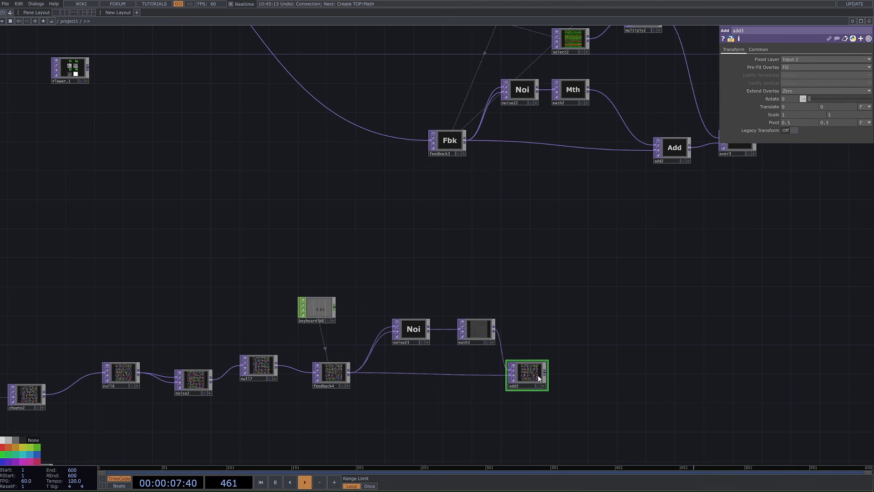
- Copy the reference loop's upper Noise, Threshold, Select and Multiply TOPs and paste them above the end of the new chain
{"action": "key", "text": "h"}
{"action": "left_click_drag", "start_coordinate": [471, 291], "coordinate": [346, 198]}
{"action": "scroll", "coordinate": [324, 268], "scroll_direction": "up", "scroll_amount": 3}
{"action": "scroll", "coordinate": [423, 139], "scroll_direction": "up", "scroll_amount": 3}
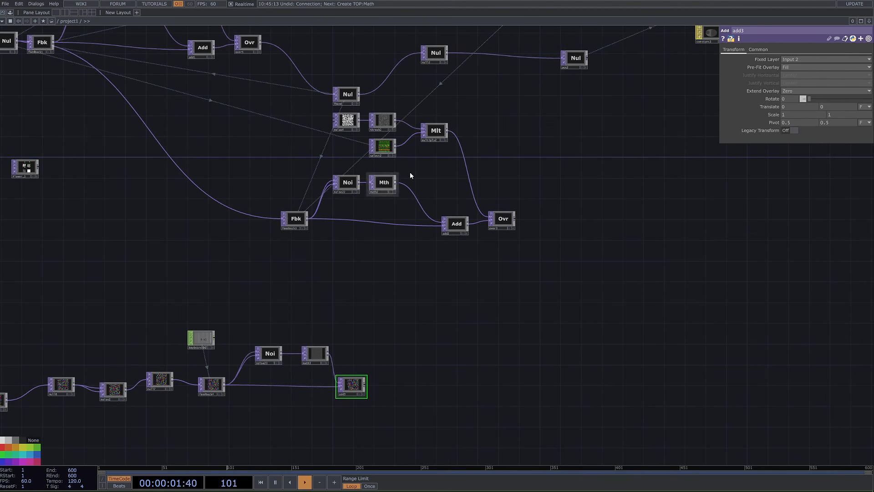
{"action": "left_click_drag", "start_coordinate": [458, 163], "coordinate": [305, 114]}
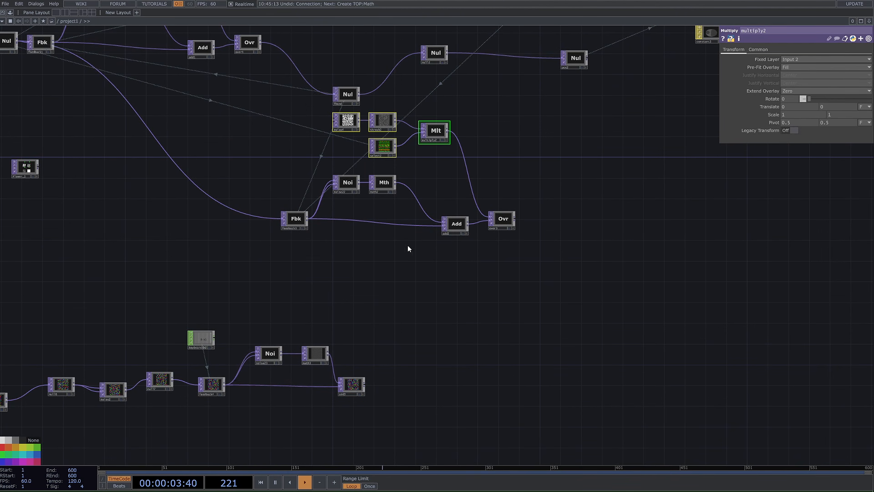
{"action": "key", "text": "ctrl+c"}
{"action": "scroll", "coordinate": [396, 250], "scroll_direction": "down", "scroll_amount": 3}
{"action": "key", "text": "ctrl+v"}
{"action": "left_click_drag", "start_coordinate": [353, 284], "coordinate": [361, 247]}
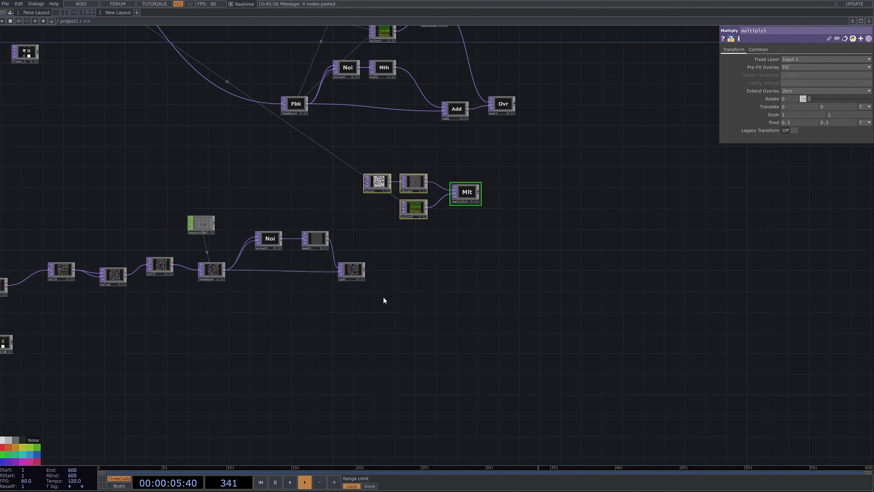
- Shift the new chain's Noise, Math and Add TOPs slightly downward as a group
{"action": "right_click_drag", "start_coordinate": [381, 298], "coordinate": [248, 223]}
{"action": "left_click_drag", "start_coordinate": [275, 238], "coordinate": [281, 265]}
{"action": "left_click", "coordinate": [343, 243]}
{"action": "left_click_drag", "start_coordinate": [465, 217], "coordinate": [453, 194]}
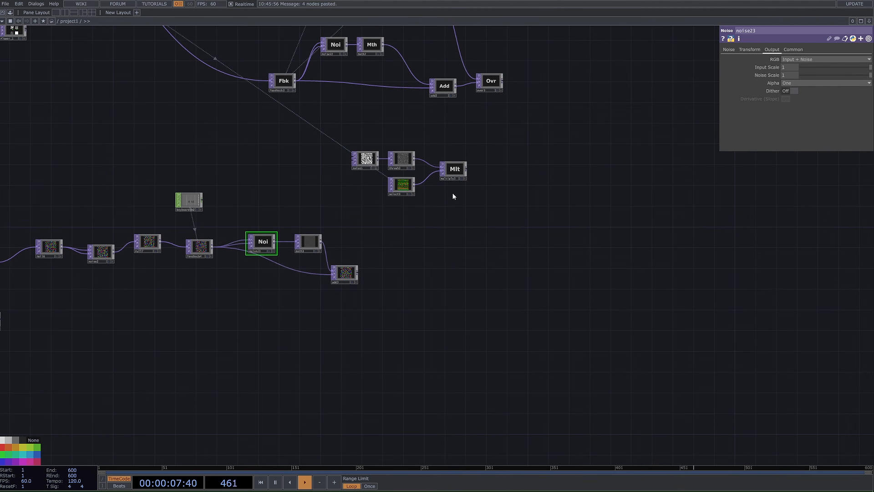
- Add a separate Noise TOP beyond the new chain's Math TOP
{"action": "key", "text": "Tab"}
{"action": "type", "text": "no"}
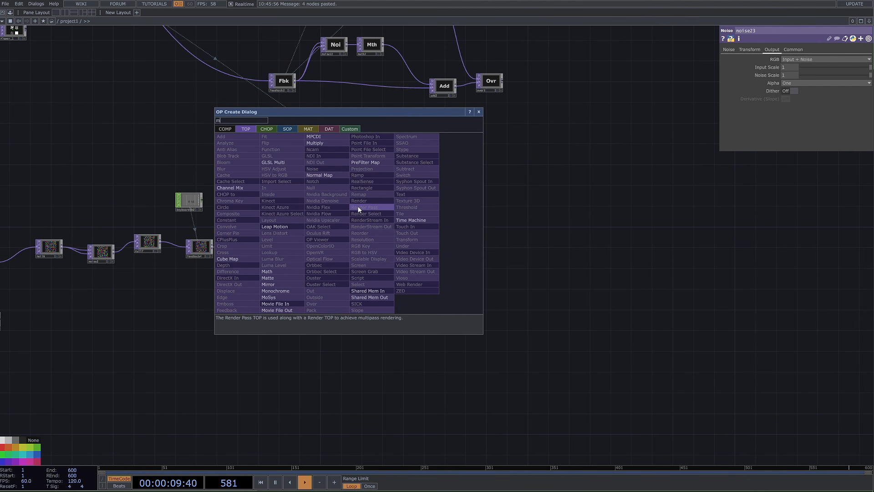
{"action": "key", "text": "Return"}
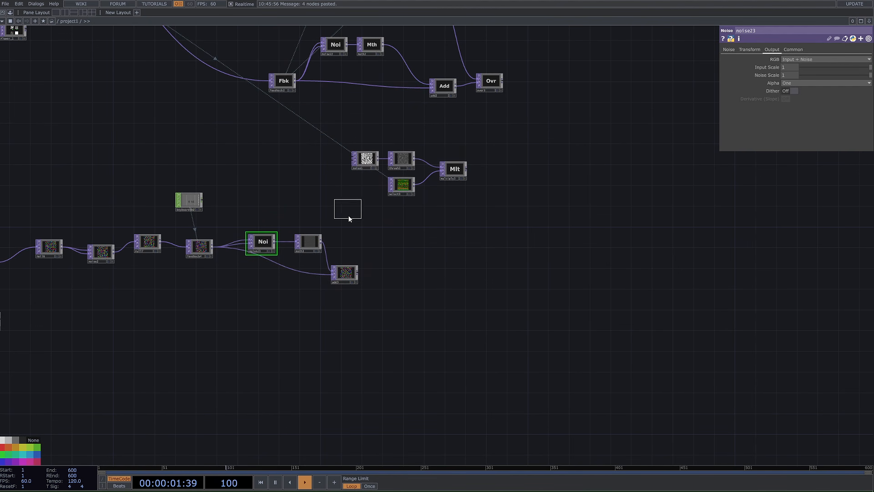
{"action": "left_click", "coordinate": [417, 242]}
- Move the pasted Noise, Threshold, Select and Multiply group further up, away from the new chain
{"action": "right_click_drag", "start_coordinate": [518, 139], "coordinate": [364, 203]}
{"action": "left_click_drag", "start_coordinate": [404, 185], "coordinate": [410, 154]}
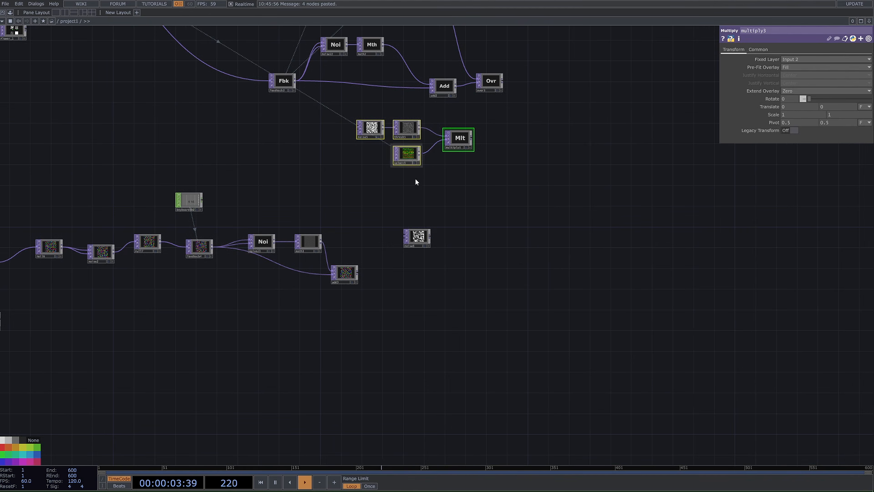
- Set the separate Noise TOP's resolution to 1000 by 1000
{"action": "left_click_drag", "start_coordinate": [418, 230], "coordinate": [419, 228]}
{"action": "scroll", "coordinate": [461, 222], "scroll_direction": "up", "scroll_amount": 2}
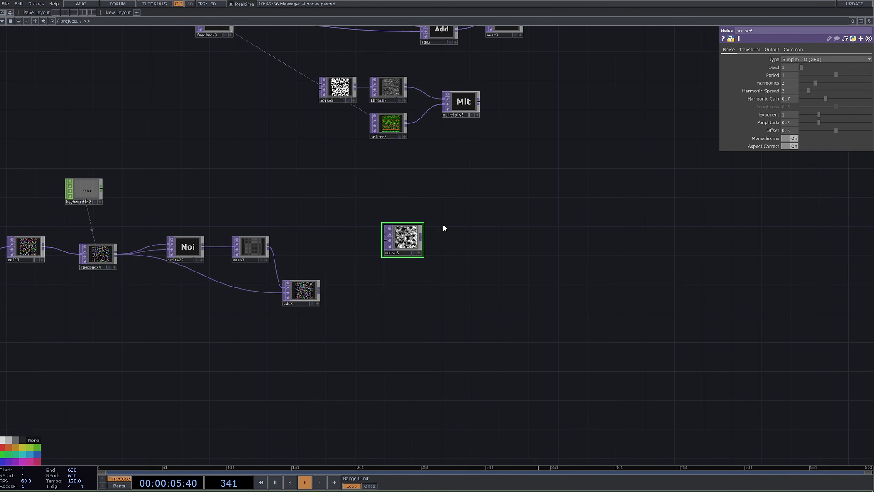
{"action": "left_click", "coordinate": [794, 49]}
{"action": "left_click", "coordinate": [868, 67]}
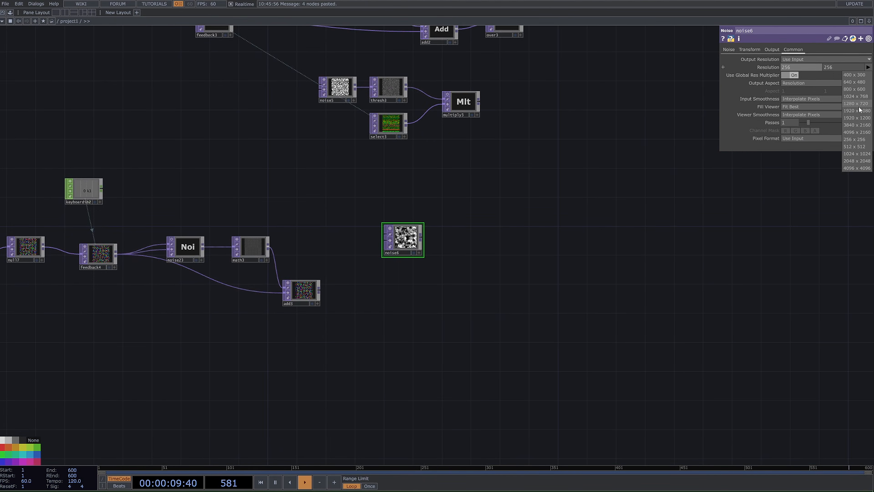
{"action": "left_click", "coordinate": [846, 155]}
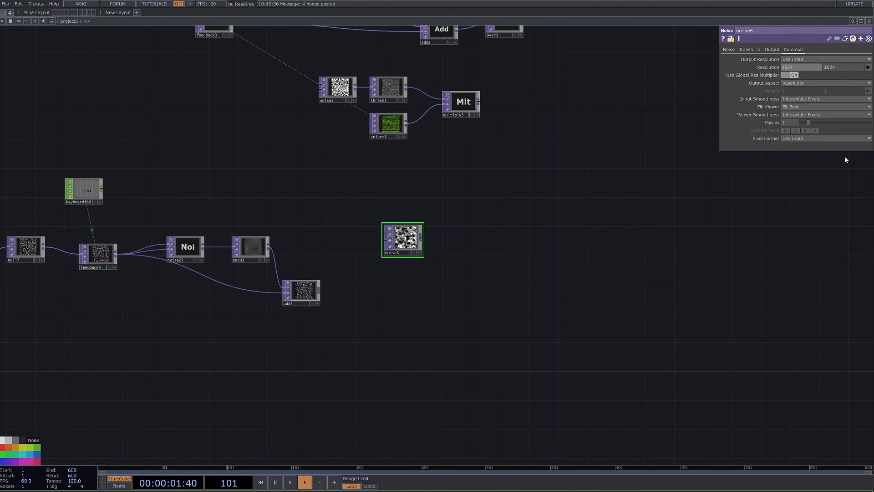
{"action": "left_click_drag", "start_coordinate": [802, 69], "coordinate": [678, 68]}
{"action": "type", "text": "1000"}
{"action": "left_click_drag", "start_coordinate": [842, 68], "coordinate": [773, 73]}
{"action": "type", "text": "1"}
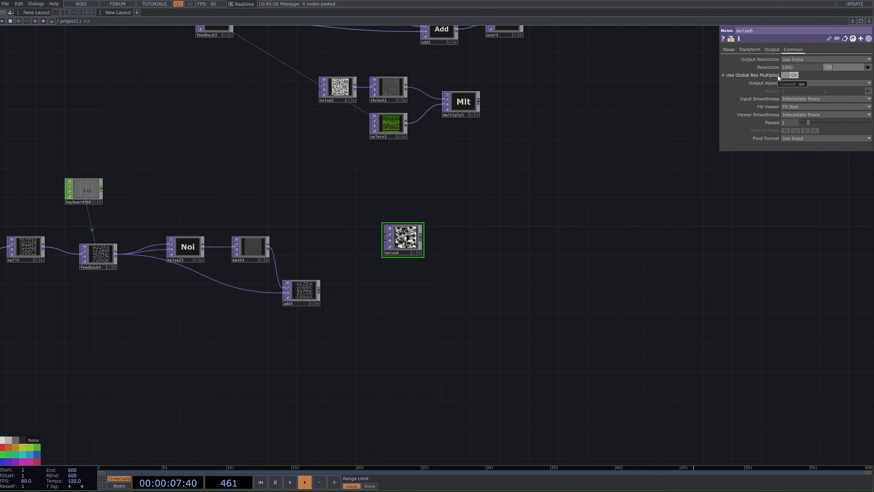
{"action": "type", "text": "000"}
{"action": "key", "text": "Return"}
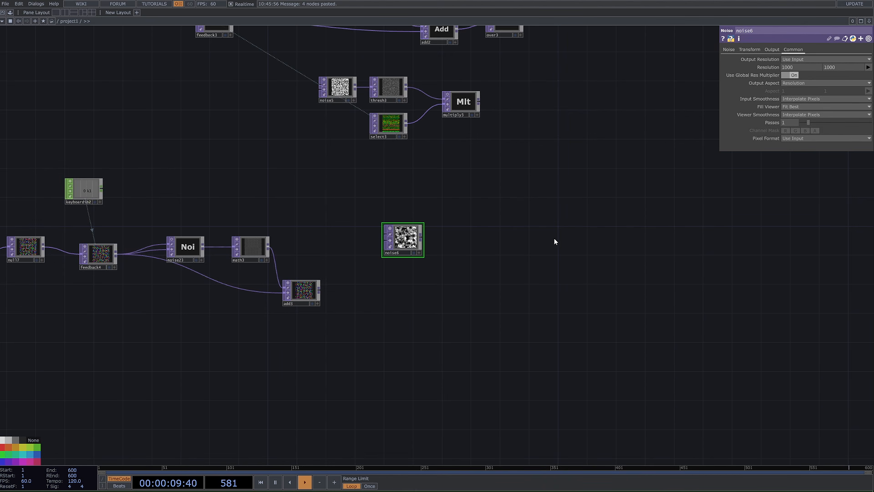
- Replace the separate Noise TOP with a copy of the pasted group's Noise TOP, placed beside the new chain
{"action": "key", "text": "ctrl+v"}
{"action": "key", "text": "ctrl+z"}
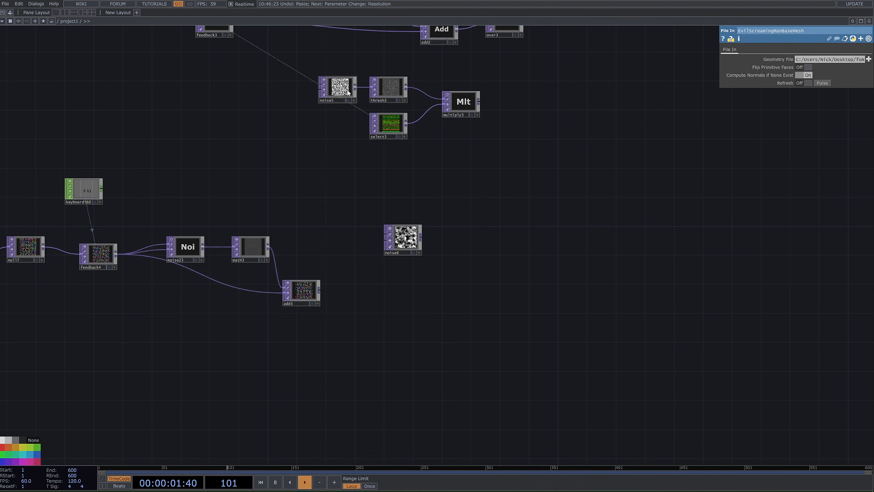
{"action": "left_click", "coordinate": [339, 89]}
{"action": "key", "text": "ctrl+c"}
{"action": "key", "text": "ctrl+v"}
{"action": "left_click_drag", "start_coordinate": [340, 124], "coordinate": [354, 242]}
{"action": "left_click", "coordinate": [402, 237]}
{"action": "key", "text": "Delete"}
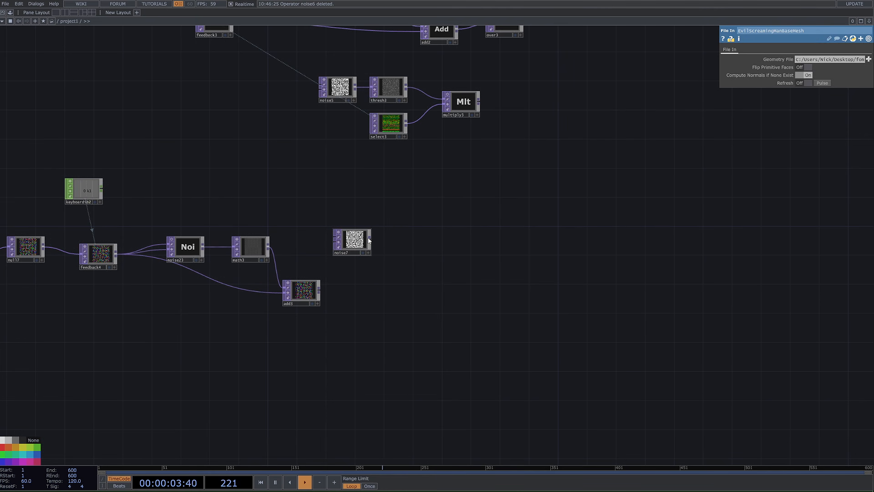
- Review the copied Noise TOP's noise, transform and output settings
{"action": "left_click", "coordinate": [728, 50]}
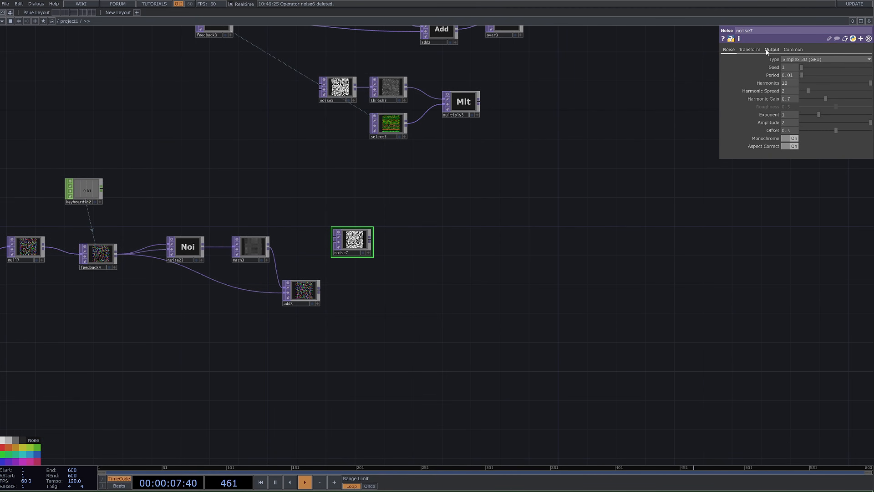
{"action": "left_click", "coordinate": [748, 49]}
{"action": "left_click", "coordinate": [774, 49]}
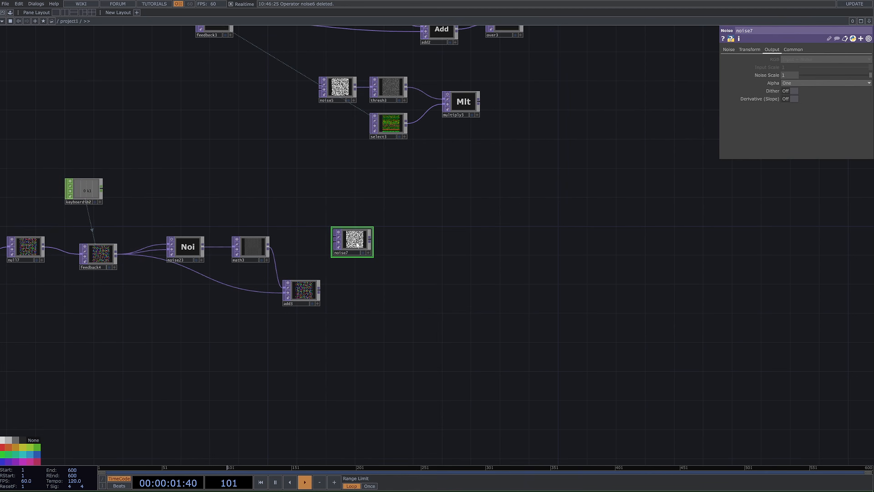
{"action": "left_click", "coordinate": [730, 51]}
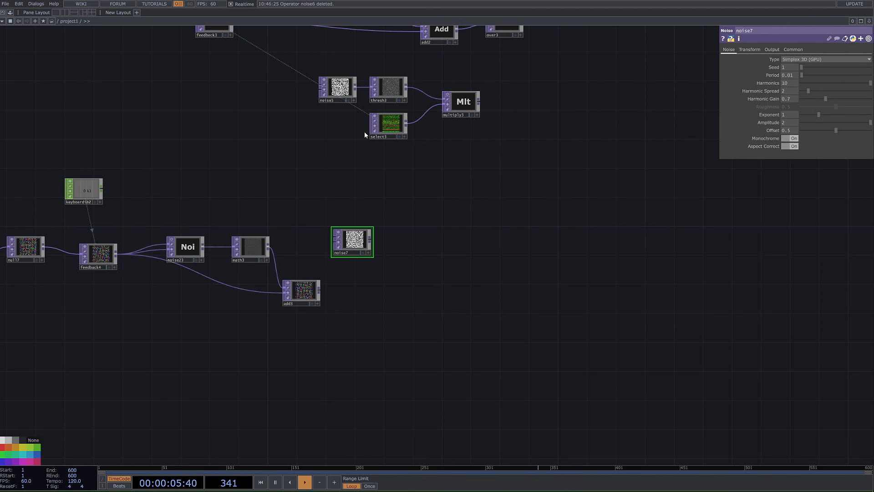
- Add a Threshold TOP connected to the output of the copied Noise TOP
{"action": "right_click", "coordinate": [370, 239]}
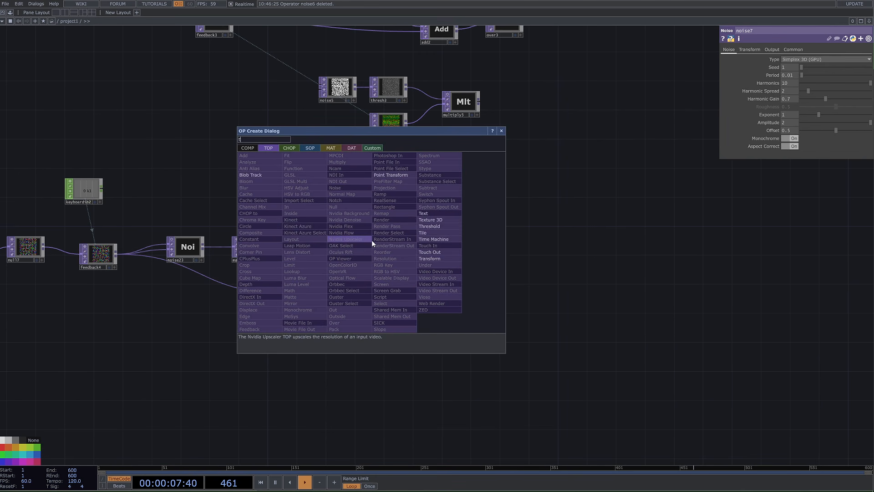
{"action": "type", "text": "th"}
{"action": "left_click", "coordinate": [429, 226]}
{"action": "left_click", "coordinate": [403, 241]}
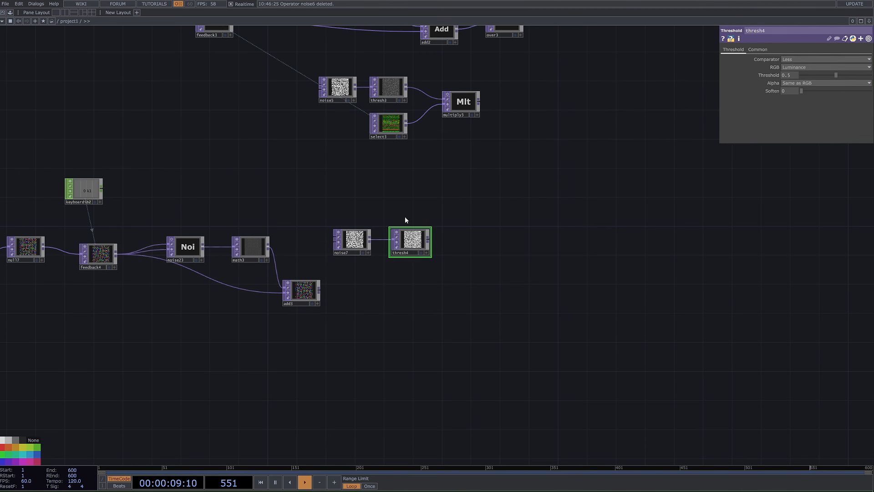
- Match the new Threshold TOP to the reference one: Comparator Not Equal, Threshold 0.534 and Soften 1
{"action": "left_click", "coordinate": [385, 92]}
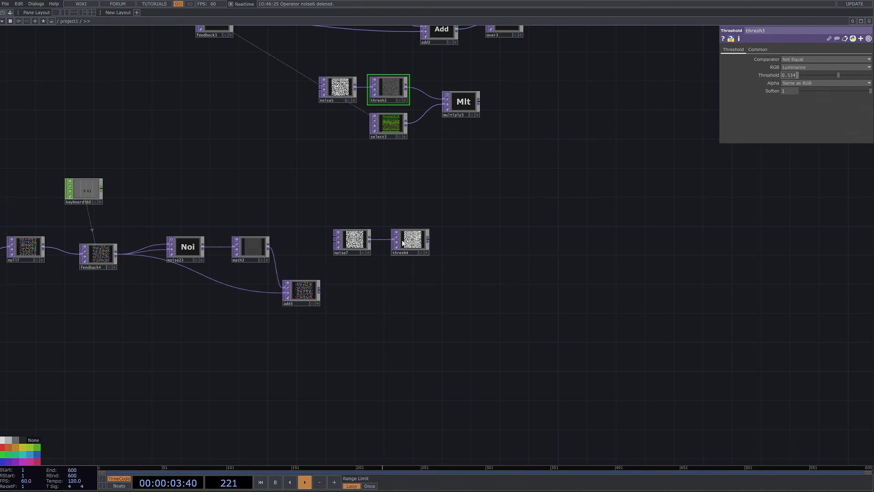
{"action": "left_click", "coordinate": [423, 246]}
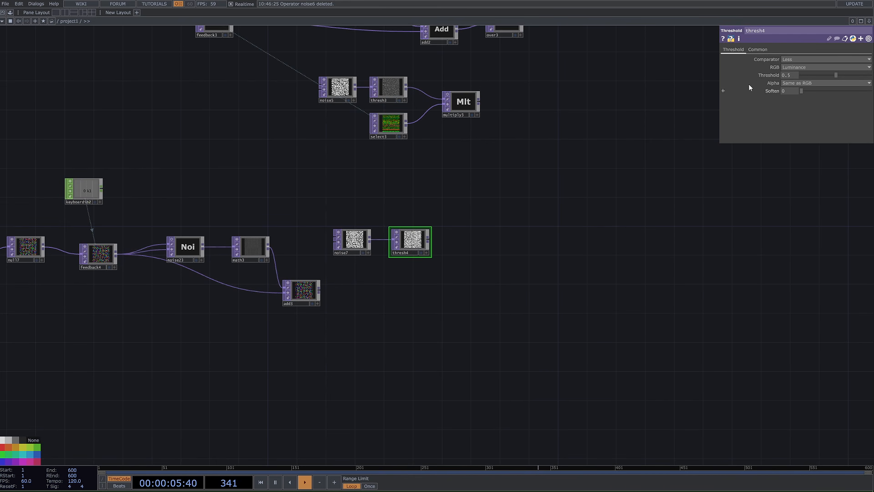
{"action": "left_click", "coordinate": [804, 58]}
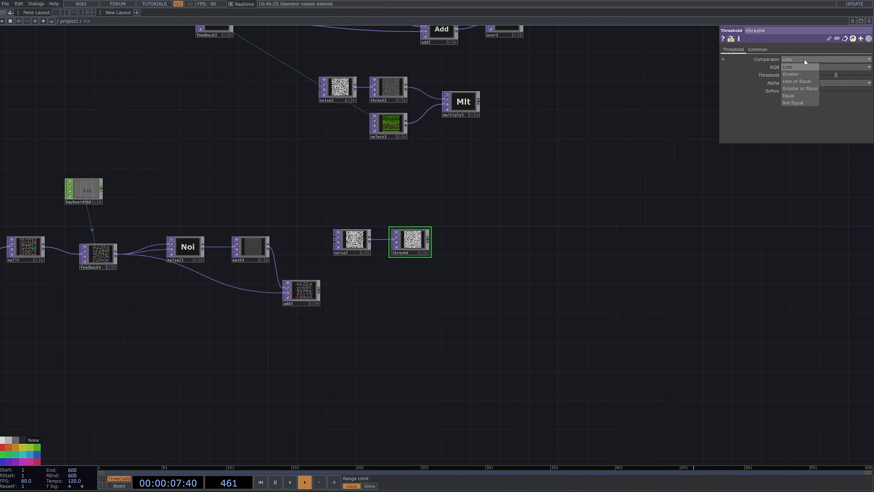
{"action": "left_click", "coordinate": [801, 102]}
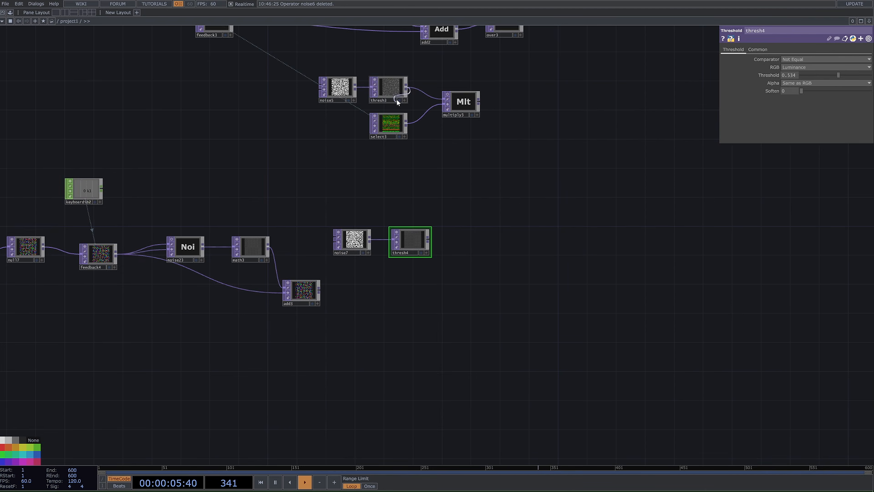
{"action": "left_click", "coordinate": [390, 86]}
{"action": "left_click", "coordinate": [416, 234]}
{"action": "left_click_drag", "start_coordinate": [818, 92], "coordinate": [867, 91]}
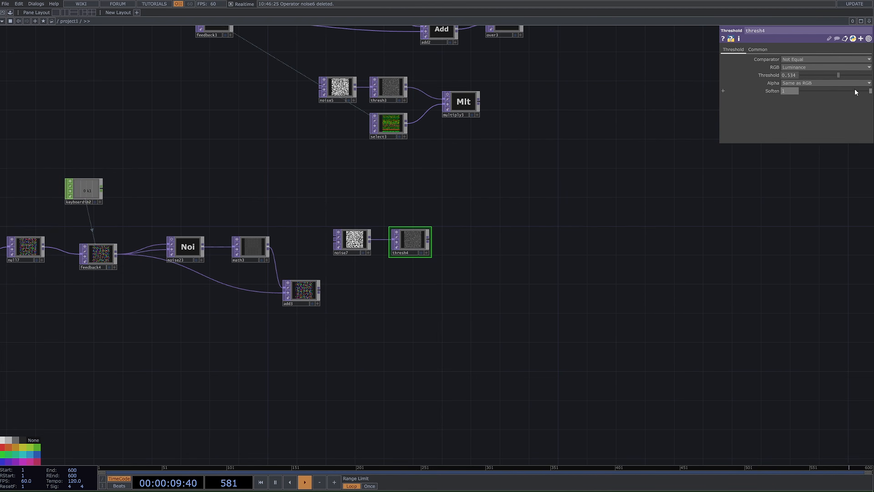
{"action": "left_click_drag", "start_coordinate": [533, 191], "coordinate": [696, 109]}
{"action": "scroll", "coordinate": [695, 109], "scroll_direction": "up", "scroll_amount": 4}
{"action": "scroll", "coordinate": [693, 111], "scroll_direction": "up", "scroll_amount": 2}
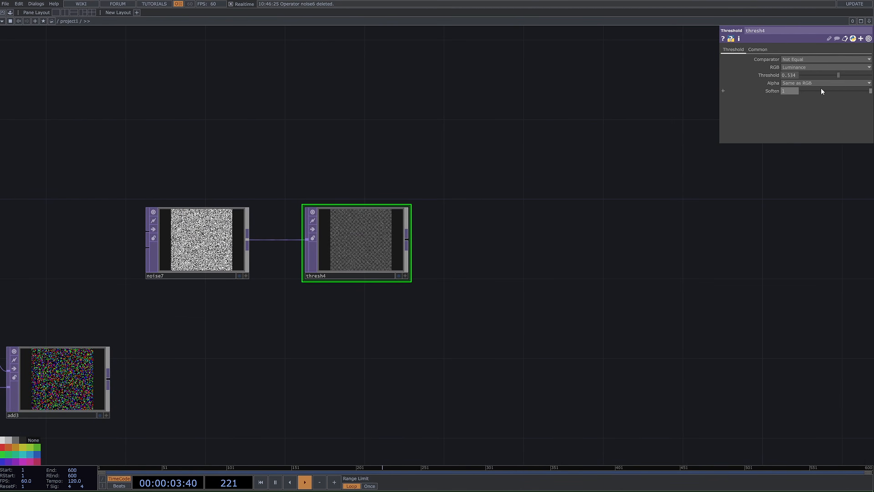
{"action": "scroll", "coordinate": [613, 204], "scroll_direction": "down", "scroll_amount": 5}
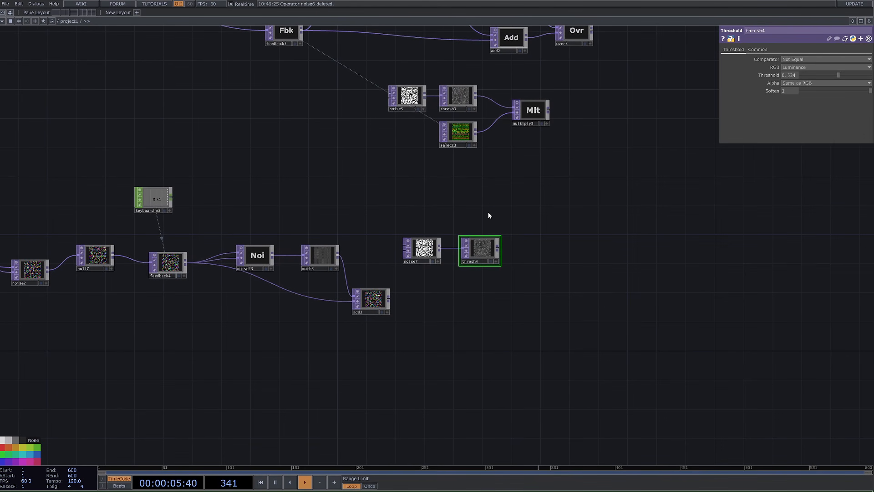
- Add a Select TOP below the new Threshold TOP
{"action": "key", "text": "Tab"}
{"action": "type", "text": "se"}
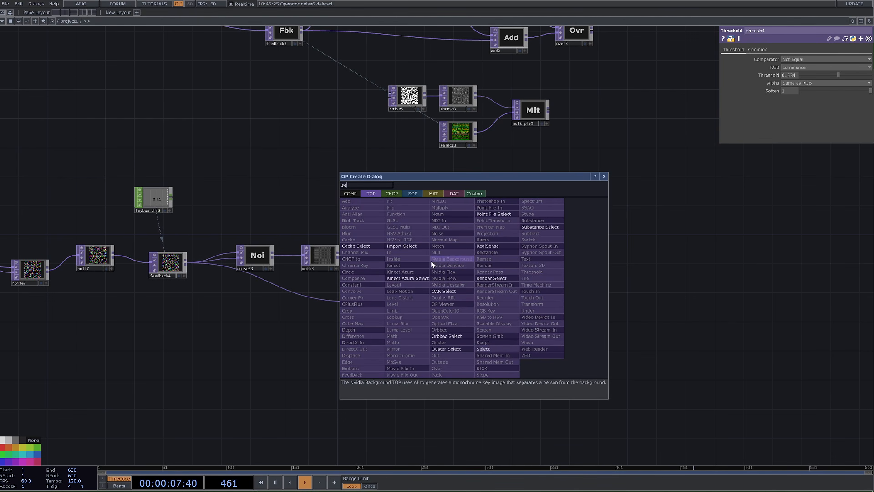
{"action": "left_click", "coordinate": [492, 349]}
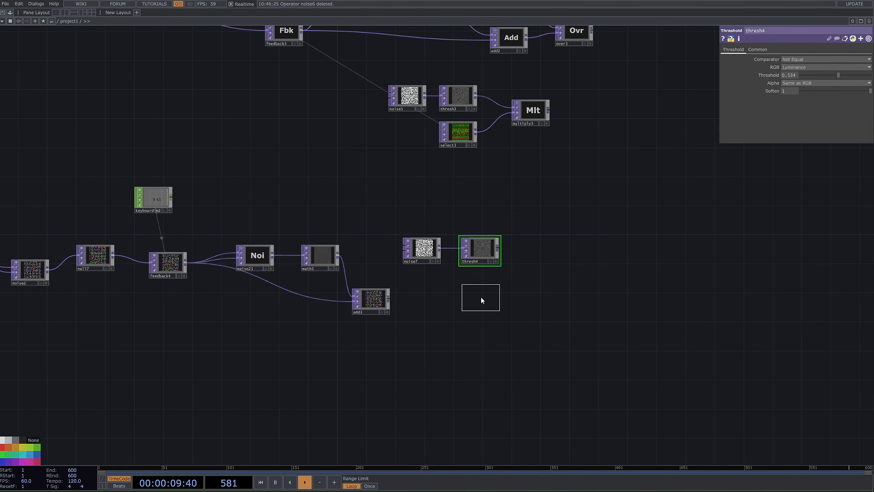
{"action": "left_click", "coordinate": [476, 292]}
- Pull the reference loop's Select TOP aside and trace which TOP it references
{"action": "scroll", "coordinate": [553, 323], "scroll_direction": "down", "scroll_amount": 3}
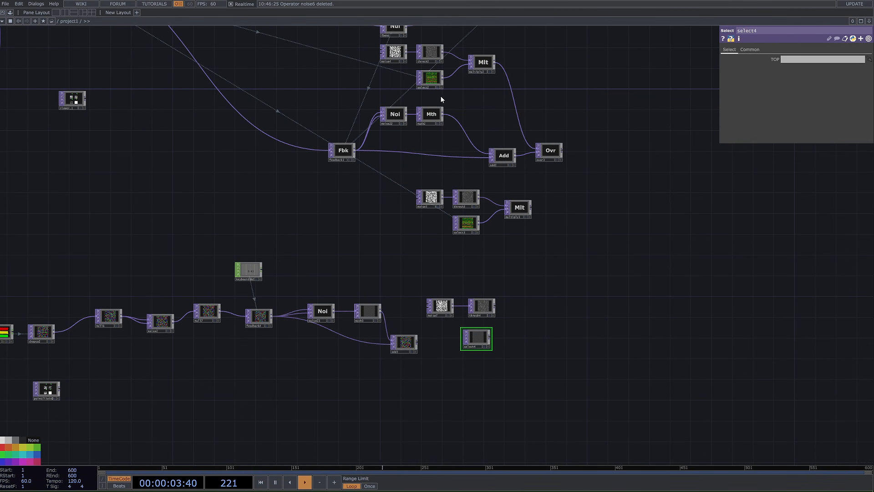
{"action": "left_click_drag", "start_coordinate": [431, 78], "coordinate": [359, 95]}
{"action": "left_click_drag", "start_coordinate": [357, 94], "coordinate": [347, 94]}
{"action": "left_click_drag", "start_coordinate": [547, 176], "coordinate": [558, 185]}
{"action": "scroll", "coordinate": [557, 185], "scroll_direction": "down", "scroll_amount": 5}
{"action": "scroll", "coordinate": [534, 219], "scroll_direction": "up", "scroll_amount": 2}
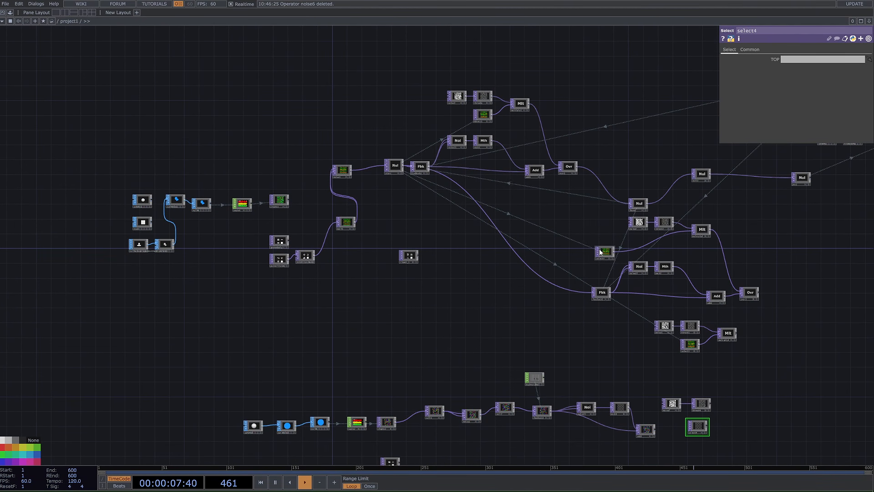
{"action": "scroll", "coordinate": [636, 265], "scroll_direction": "up", "scroll_amount": 3}
{"action": "left_click_drag", "start_coordinate": [641, 267], "coordinate": [620, 247]}
{"action": "left_click_drag", "start_coordinate": [481, 330], "coordinate": [246, 119]}
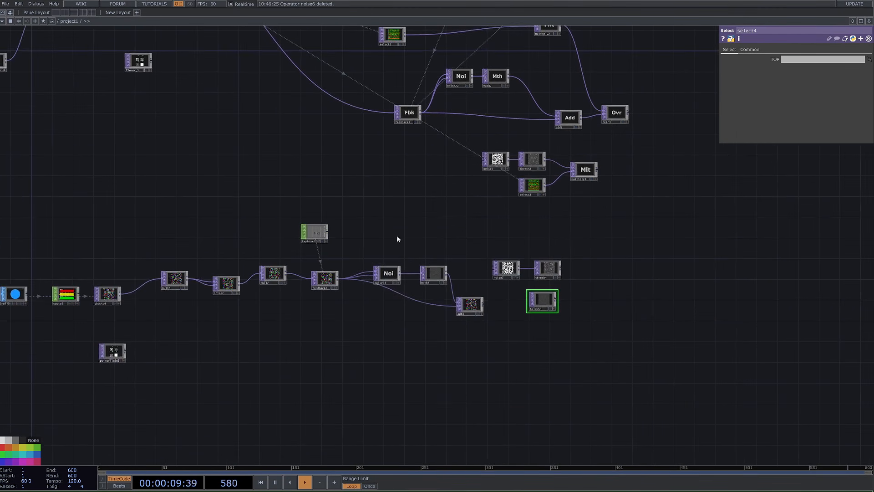
- Reference null7 in the new Select TOP and move the new Noise, Threshold and Select TOPs below the Add TOP
{"action": "left_click_drag", "start_coordinate": [418, 264], "coordinate": [549, 437]}
{"action": "left_click_drag", "start_coordinate": [460, 324], "coordinate": [285, 156]}
{"action": "scroll", "coordinate": [493, 298], "scroll_direction": "up", "scroll_amount": 3}
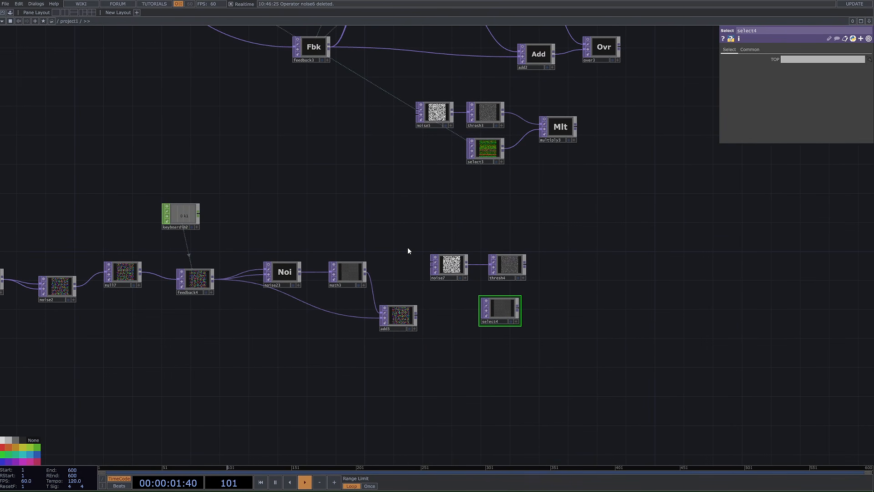
{"action": "left_click_drag", "start_coordinate": [119, 272], "coordinate": [501, 309]}
{"action": "left_click", "coordinate": [503, 307]}
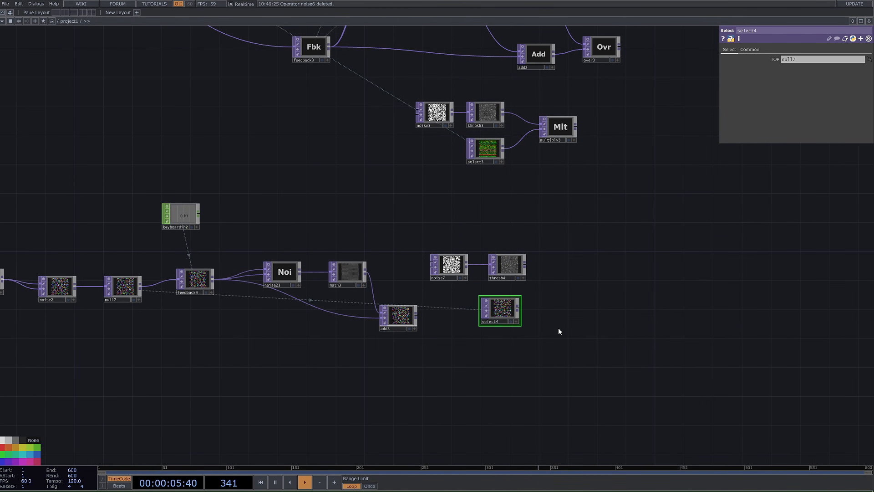
{"action": "right_click_drag", "start_coordinate": [590, 376], "coordinate": [456, 264]}
{"action": "left_click_drag", "start_coordinate": [457, 264], "coordinate": [428, 381]}
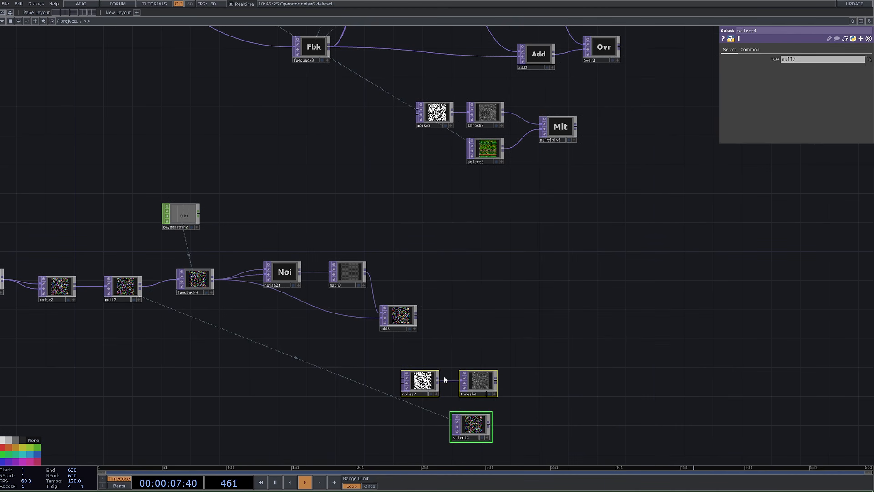
- Reposition the noise7, thresh4 and select4 nodes into a compact group below add3
{"action": "left_click_drag", "start_coordinate": [485, 398], "coordinate": [513, 255]}
{"action": "right_click_drag", "start_coordinate": [583, 345], "coordinate": [466, 253]}
{"action": "left_click_drag", "start_coordinate": [499, 262], "coordinate": [470, 271]}
{"action": "right_click_drag", "start_coordinate": [566, 325], "coordinate": [440, 268]}
{"action": "left_click_drag", "start_coordinate": [446, 265], "coordinate": [425, 258]}
{"action": "right_click_drag", "start_coordinate": [408, 346], "coordinate": [423, 273]}
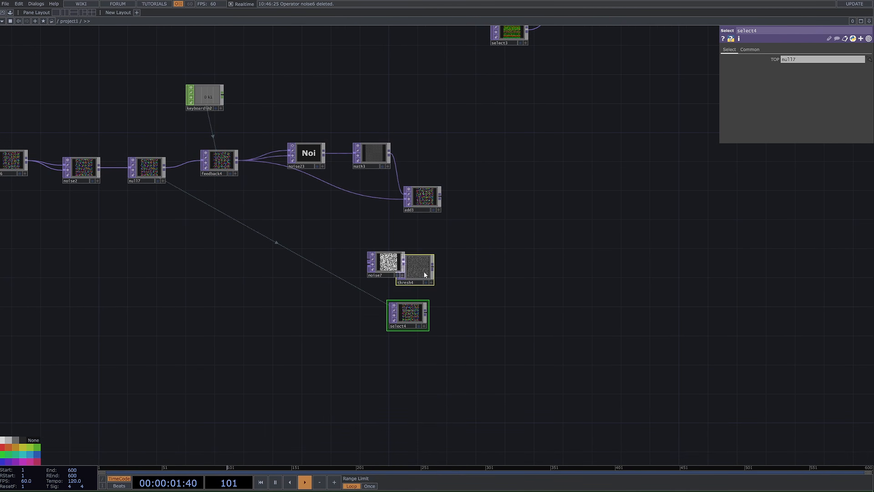
{"action": "left_click_drag", "start_coordinate": [428, 274], "coordinate": [450, 273]}
{"action": "left_click", "coordinate": [440, 329]}
- Add a Multiply TOP beside thresh4 and select4, connecting thresh4 to its first input and select4 to its second
{"action": "scroll", "coordinate": [497, 324], "scroll_direction": "down", "scroll_amount": 5}
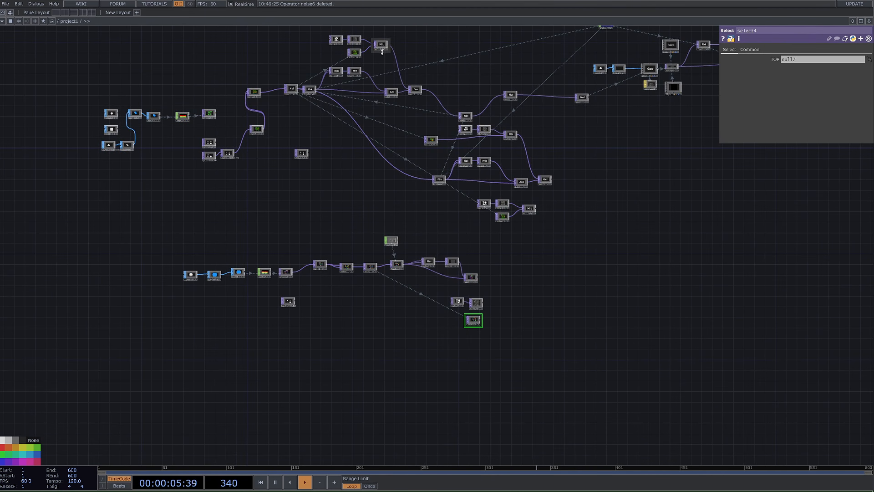
{"action": "scroll", "coordinate": [381, 43], "scroll_direction": "up", "scroll_amount": 3}
{"action": "scroll", "coordinate": [540, 376], "scroll_direction": "up", "scroll_amount": 2}
{"action": "scroll", "coordinate": [541, 376], "scroll_direction": "up", "scroll_amount": 6}
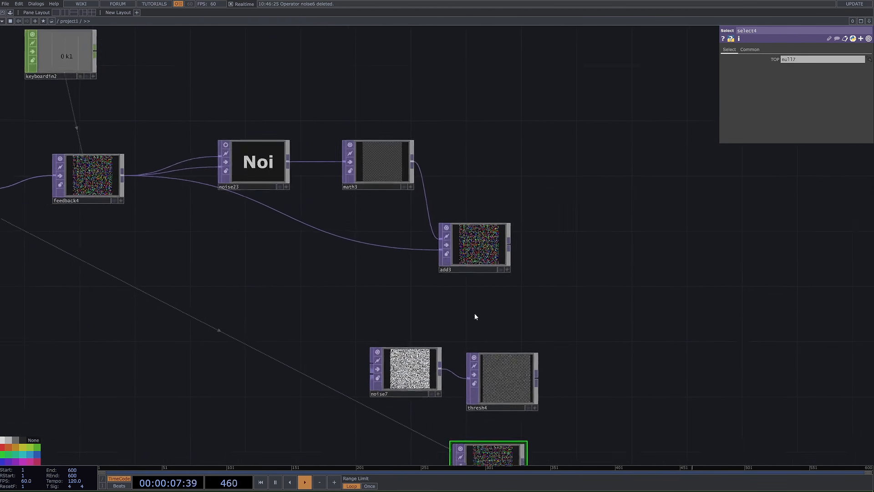
{"action": "key", "text": "Tab"}
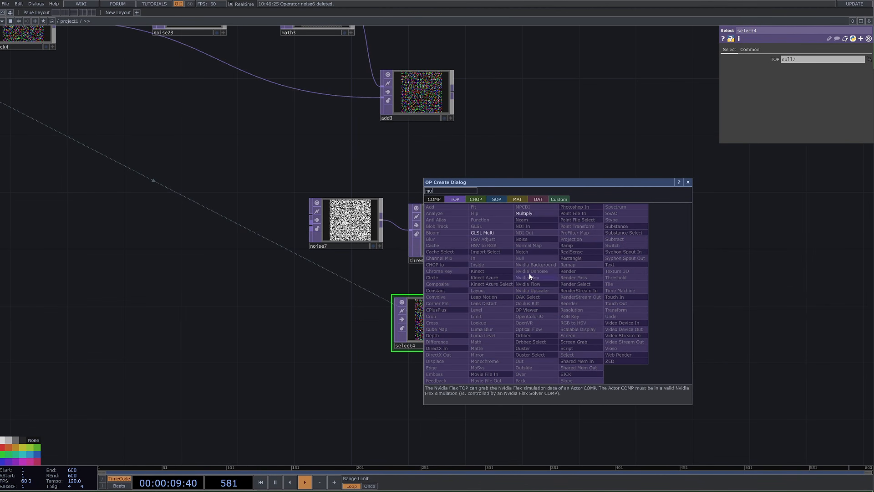
{"action": "left_click", "coordinate": [540, 213]}
{"action": "left_click", "coordinate": [558, 280]}
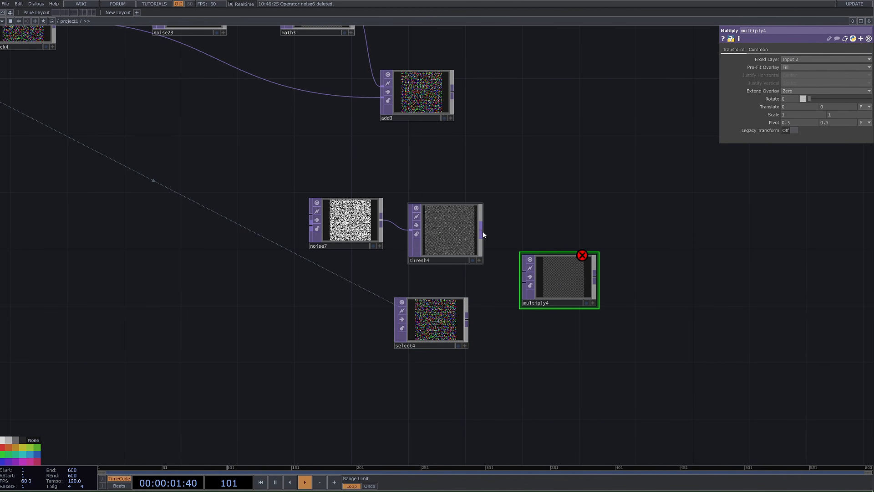
{"action": "left_click_drag", "start_coordinate": [481, 229], "coordinate": [523, 272]}
{"action": "left_click_drag", "start_coordinate": [466, 317], "coordinate": [522, 285]}
- Add an Over TOP after add3, connecting multiply4 to its first input and add3 to its second
{"action": "left_click_drag", "start_coordinate": [504, 139], "coordinate": [463, 192]}
{"action": "right_click_drag", "start_coordinate": [618, 300], "coordinate": [233, 413]}
{"action": "left_click_drag", "start_coordinate": [507, 337], "coordinate": [322, 321]}
{"action": "key", "text": "Tab"}
{"action": "type", "text": "over"}
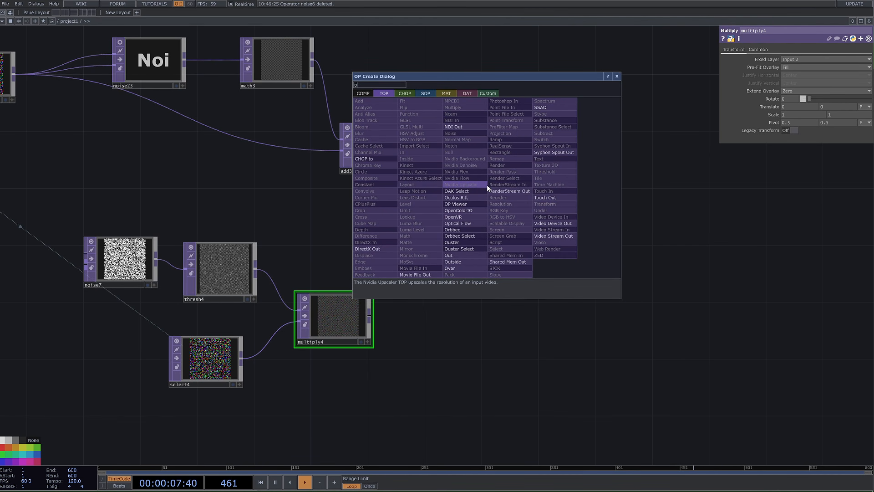
{"action": "left_click", "coordinate": [462, 268]}
{"action": "left_click", "coordinate": [556, 178]}
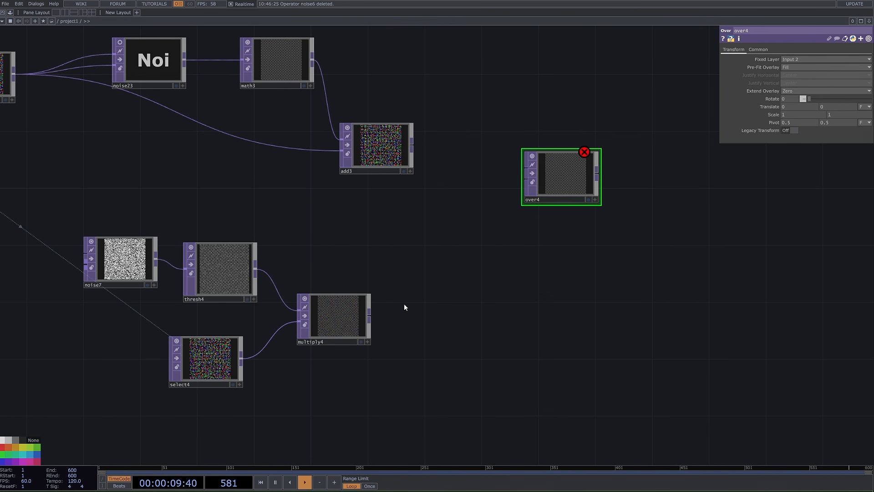
{"action": "left_click_drag", "start_coordinate": [368, 313], "coordinate": [527, 168]}
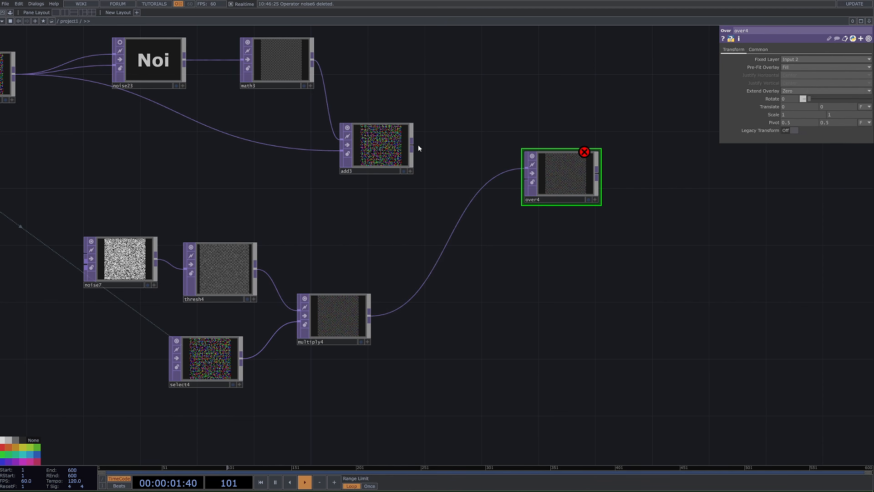
{"action": "left_click_drag", "start_coordinate": [412, 145], "coordinate": [526, 178]}
- Delete the upper network's second feedback branch, including feedback3, add2, over3 and their noise, threshold, select and multiply nodes
{"action": "key", "text": "h"}
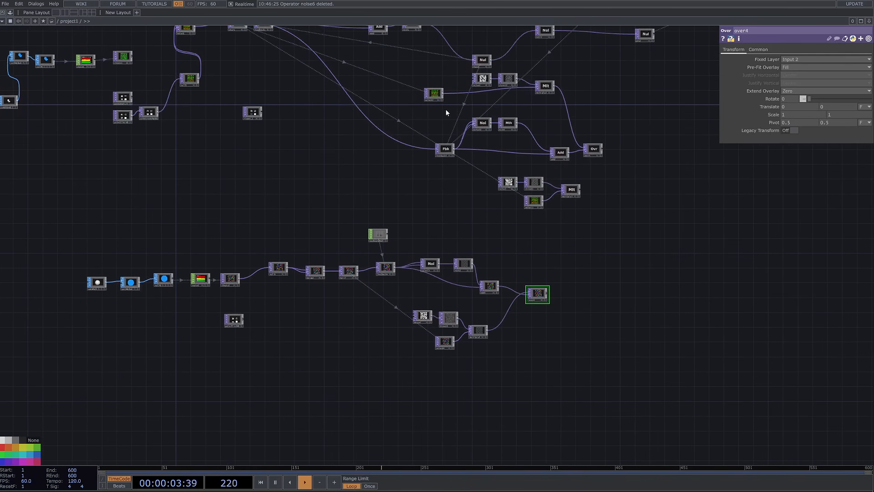
{"action": "left_click_drag", "start_coordinate": [404, 156], "coordinate": [445, 260]}
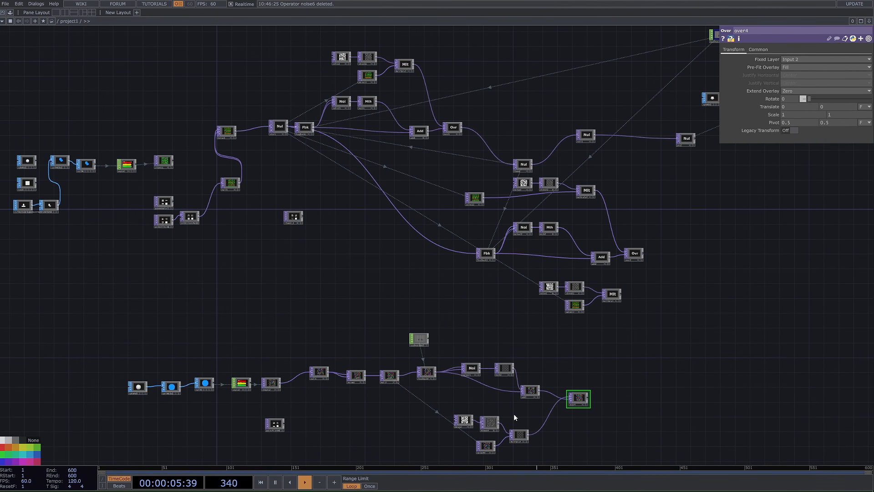
{"action": "left_click_drag", "start_coordinate": [683, 332], "coordinate": [465, 178]}
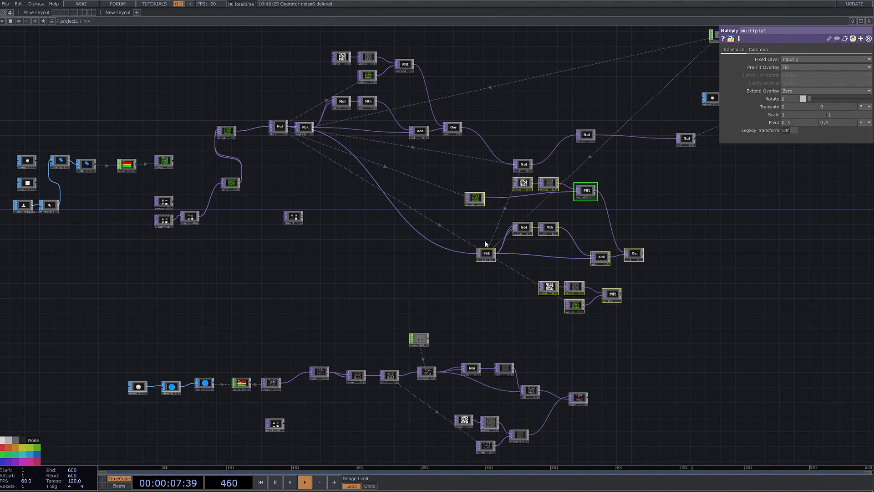
{"action": "key", "text": "Delete"}
- Move the noise7, thresh4, select4 and multiply4 group above the lower feedback chain
{"action": "scroll", "coordinate": [615, 307], "scroll_direction": "down", "scroll_amount": 5}
{"action": "left_click_drag", "start_coordinate": [529, 294], "coordinate": [465, 350]}
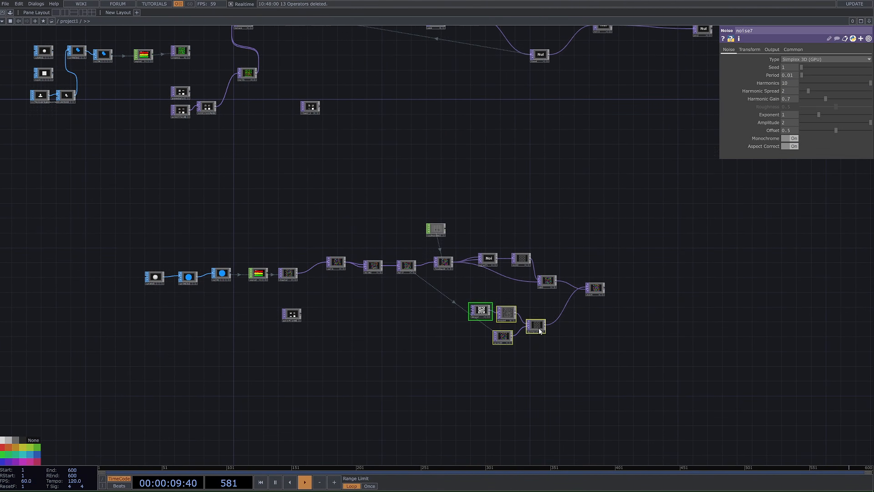
{"action": "left_click_drag", "start_coordinate": [540, 331], "coordinate": [536, 245]}
{"action": "scroll", "coordinate": [537, 245], "scroll_direction": "up", "scroll_amount": 3}
{"action": "left_click_drag", "start_coordinate": [508, 339], "coordinate": [451, 390]}
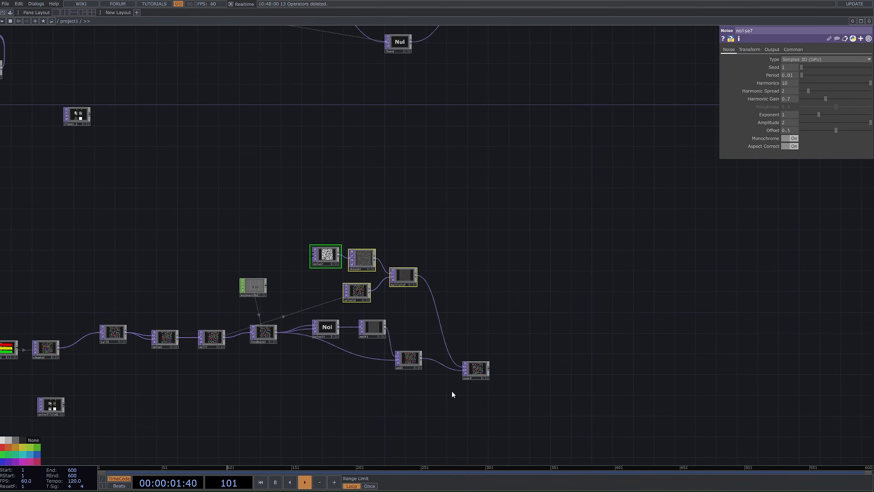
- Append a Null TOP to over4 and assign it as the target TOP of feedback4
{"action": "left_click_drag", "start_coordinate": [397, 376], "coordinate": [262, 414]}
{"action": "scroll", "coordinate": [262, 414], "scroll_direction": "down", "scroll_amount": 3}
{"action": "scroll", "coordinate": [350, 363], "scroll_direction": "up", "scroll_amount": 3}
{"action": "left_click_drag", "start_coordinate": [349, 358], "coordinate": [377, 245]}
{"action": "left_click_drag", "start_coordinate": [336, 310], "coordinate": [344, 289]}
{"action": "scroll", "coordinate": [357, 289], "scroll_direction": "up", "scroll_amount": 3}
{"action": "right_click", "coordinate": [363, 289]}
{"action": "type", "text": "nul"}
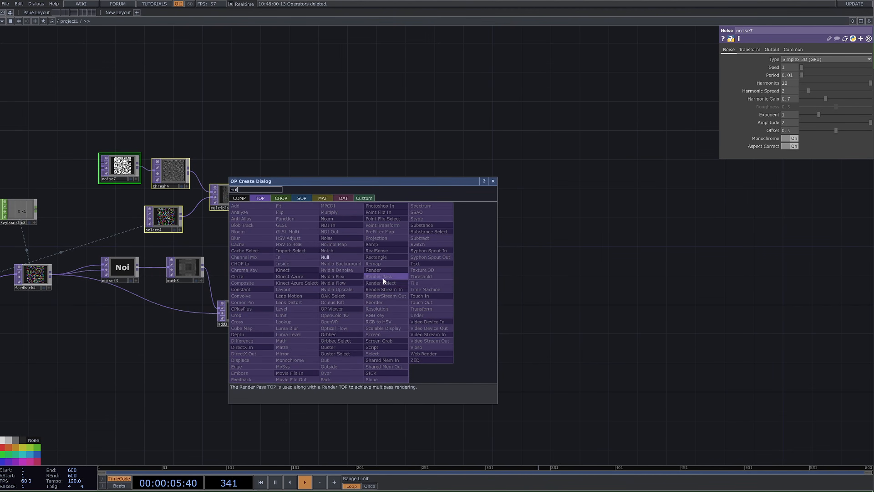
{"action": "left_click", "coordinate": [339, 257]}
{"action": "left_click", "coordinate": [481, 292]}
{"action": "left_click_drag", "start_coordinate": [481, 292], "coordinate": [465, 293]}
{"action": "left_click_drag", "start_coordinate": [310, 350], "coordinate": [483, 313]}
{"action": "mouse_move", "coordinate": [500, 355]}
{"action": "right_mouse_down"}
{"action": "mouse_move", "coordinate": [348, 162]}
{"action": "mouse_move", "coordinate": [296, 132]}
{"action": "right_mouse_up"}
{"action": "left_click_drag", "start_coordinate": [643, 251], "coordinate": [206, 239]}
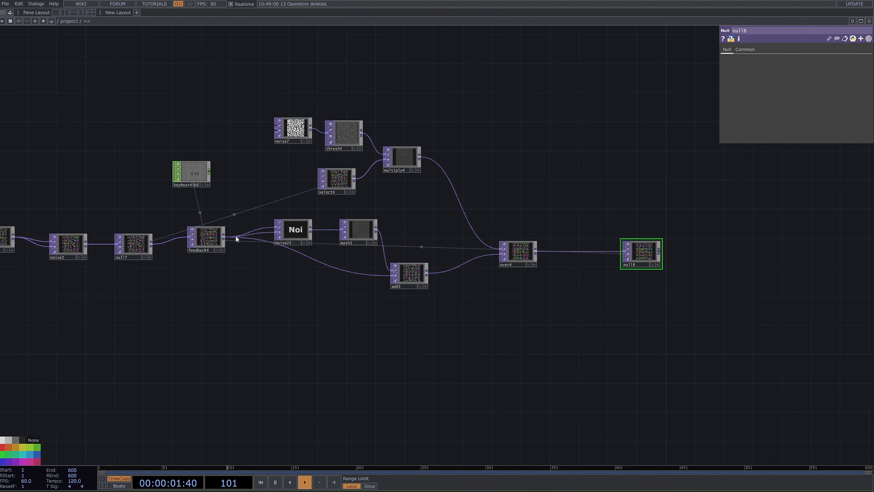
- Append a second Null TOP to the output of null8
{"action": "left_click_drag", "start_coordinate": [683, 257], "coordinate": [641, 263]}
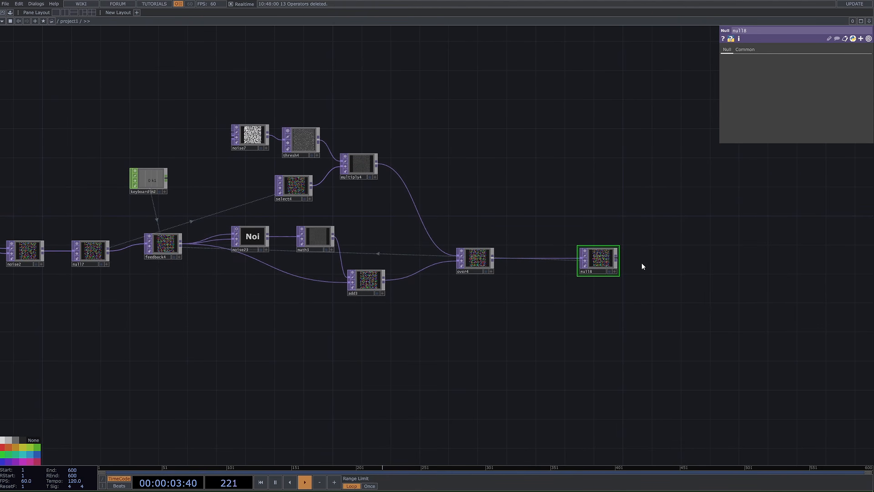
{"action": "right_click", "coordinate": [616, 259]}
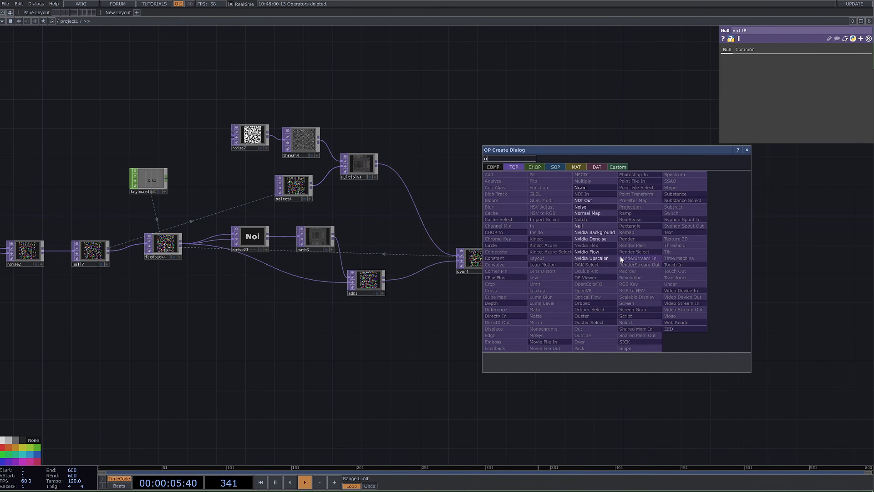
{"action": "left_click", "coordinate": [620, 255]}
{"action": "left_click", "coordinate": [739, 255]}
{"action": "left_click_drag", "start_coordinate": [728, 288], "coordinate": [525, 307]}
- Review the lower feedback chain from null6 to null9, inspecting the settings of feedback4, noise7, over4 and math3
{"action": "scroll", "coordinate": [508, 319], "scroll_direction": "down", "scroll_amount": 5}
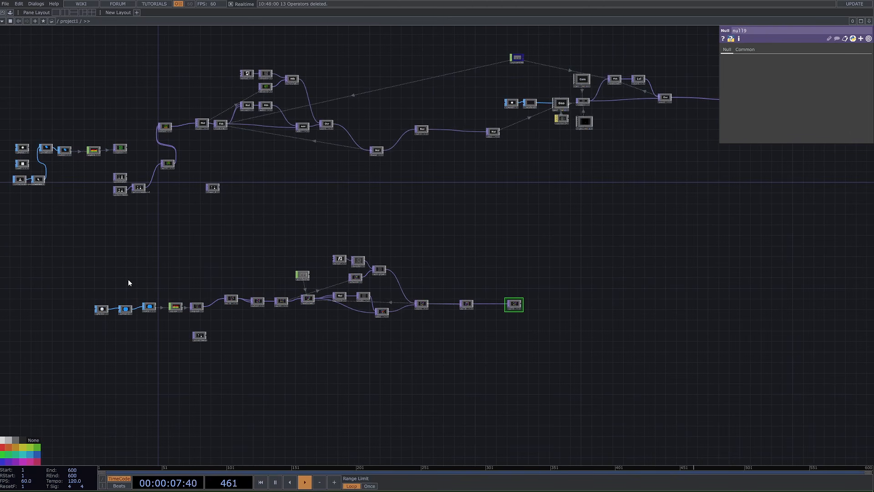
{"action": "right_click_drag", "start_coordinate": [213, 274], "coordinate": [616, 367]}
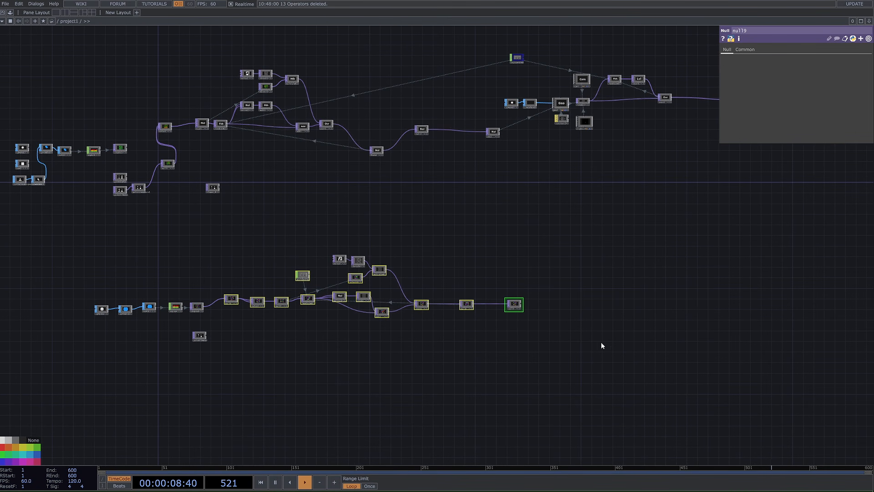
{"action": "left_click", "coordinate": [519, 290]}
{"action": "scroll", "coordinate": [225, 298], "scroll_direction": "up", "scroll_amount": 2}
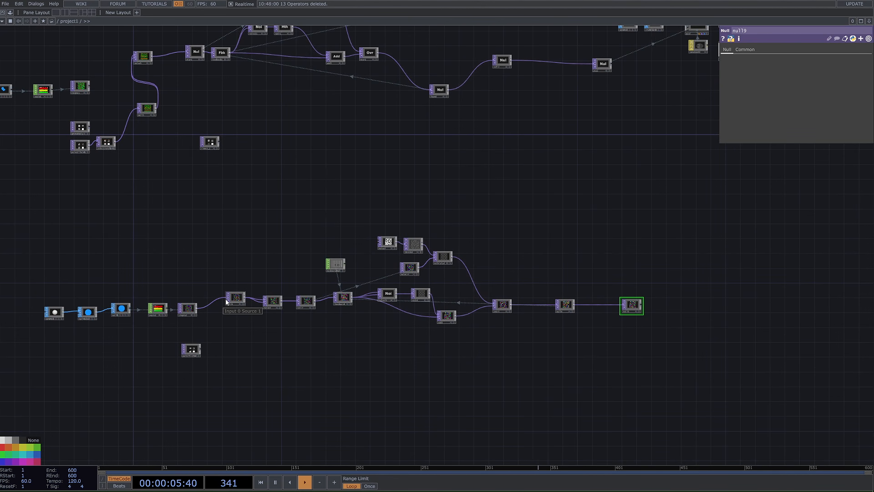
{"action": "scroll", "coordinate": [421, 322], "scroll_direction": "up", "scroll_amount": 3}
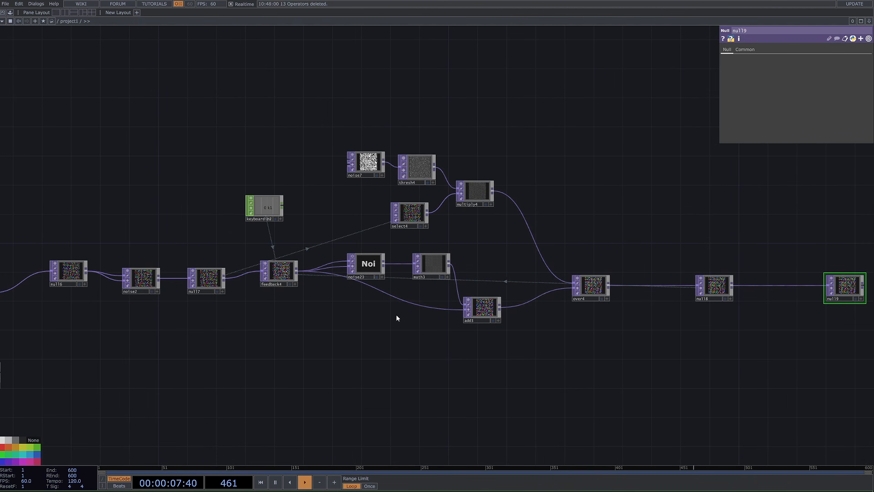
{"action": "left_click", "coordinate": [287, 270]}
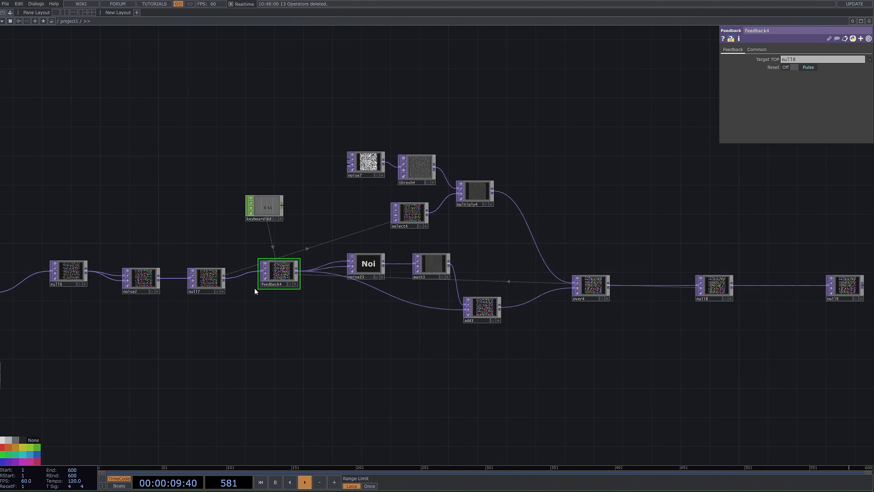
{"action": "left_click_drag", "start_coordinate": [285, 302], "coordinate": [241, 236]}
{"action": "left_click_drag", "start_coordinate": [464, 243], "coordinate": [350, 263]}
{"action": "left_click_drag", "start_coordinate": [497, 273], "coordinate": [478, 323]}
{"action": "left_click_drag", "start_coordinate": [509, 233], "coordinate": [363, 147]}
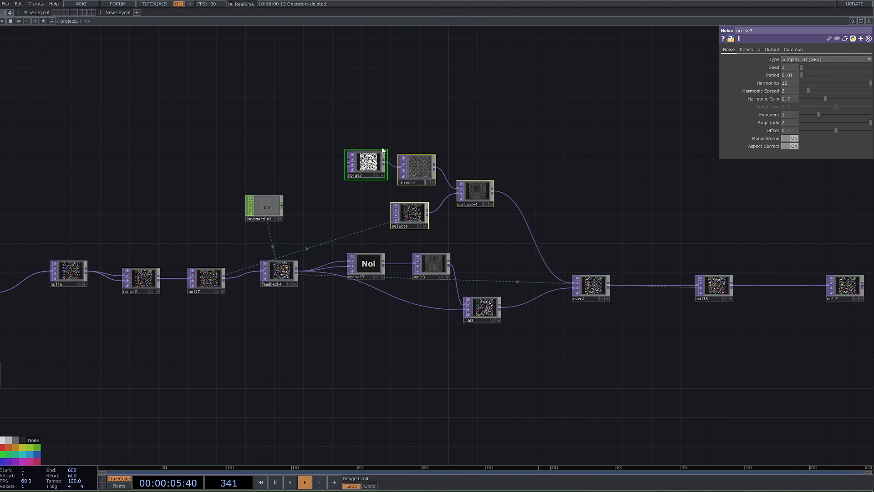
{"action": "left_click_drag", "start_coordinate": [610, 235], "coordinate": [584, 292]}
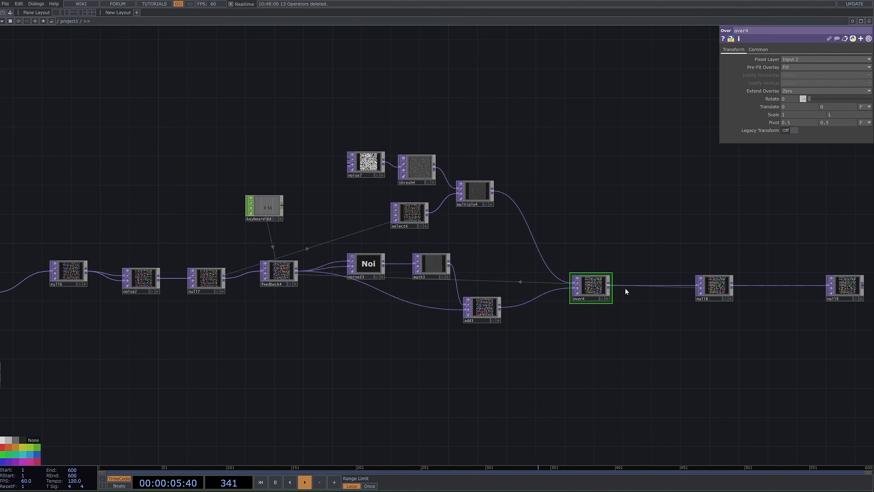
{"action": "left_click", "coordinate": [424, 257]}
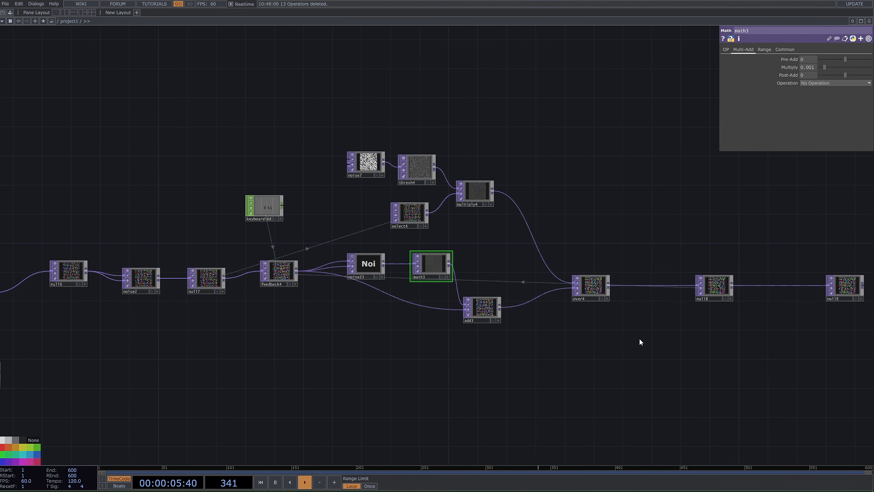
{"action": "left_click_drag", "start_coordinate": [814, 344], "coordinate": [617, 365]}
{"action": "scroll", "coordinate": [617, 365], "scroll_direction": "down", "scroll_amount": 3}
{"action": "left_click_drag", "start_coordinate": [705, 350], "coordinate": [478, 385]}
{"action": "scroll", "coordinate": [499, 396], "scroll_direction": "down", "scroll_amount": 3}
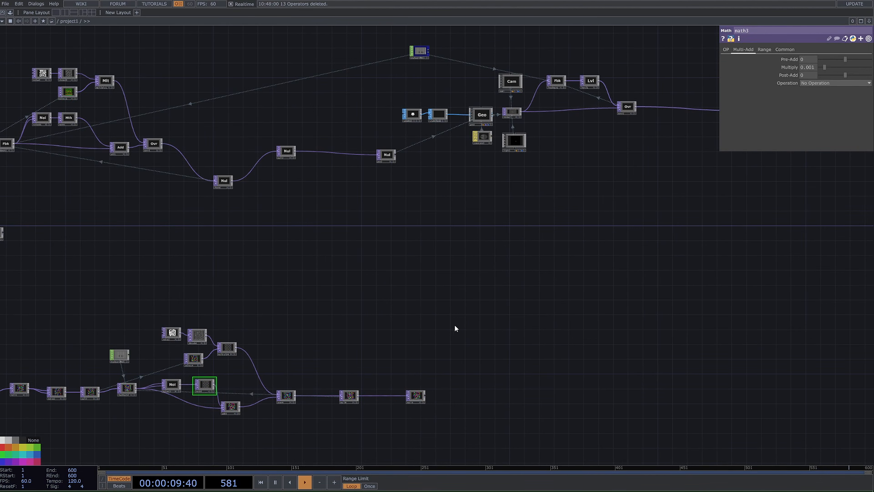
{"action": "left_click_drag", "start_coordinate": [473, 307], "coordinate": [422, 254]}
{"action": "left_click_drag", "start_coordinate": [430, 319], "coordinate": [396, 318]}
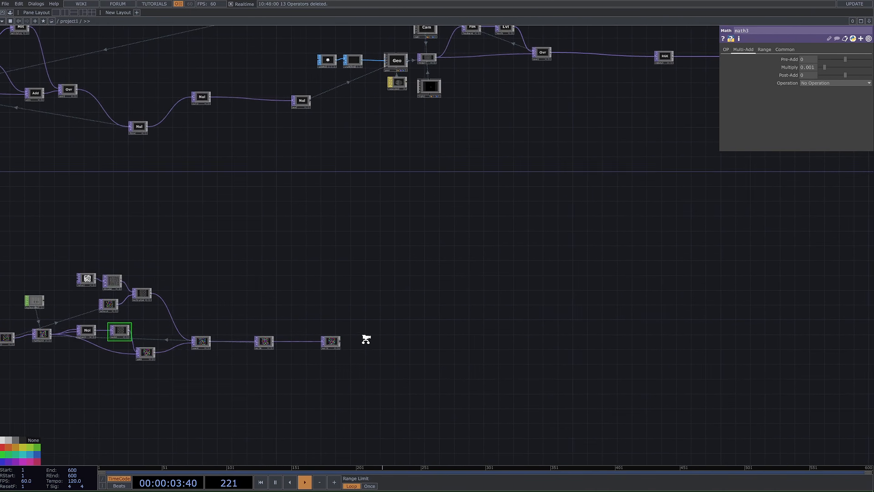
{"action": "middle_click_drag", "start_coordinate": [365, 338], "coordinate": [409, 282]}
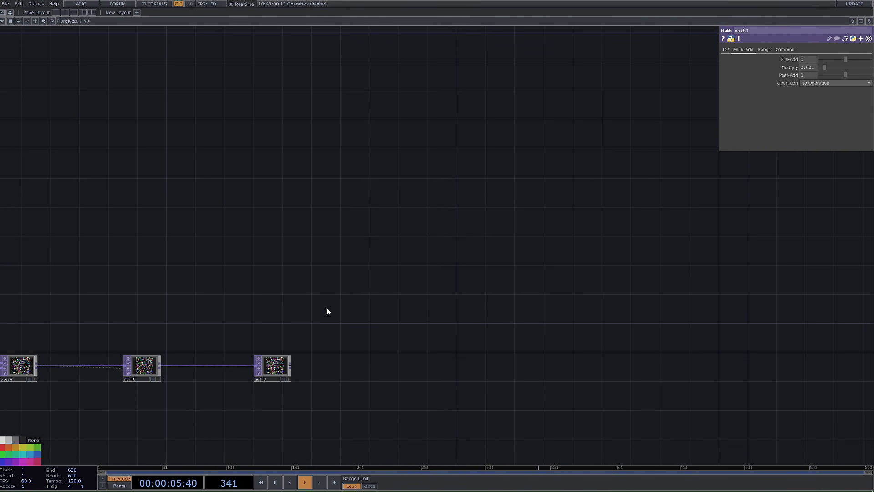
{"action": "key", "text": "Tab"}
{"action": "type", "text": "ad"}
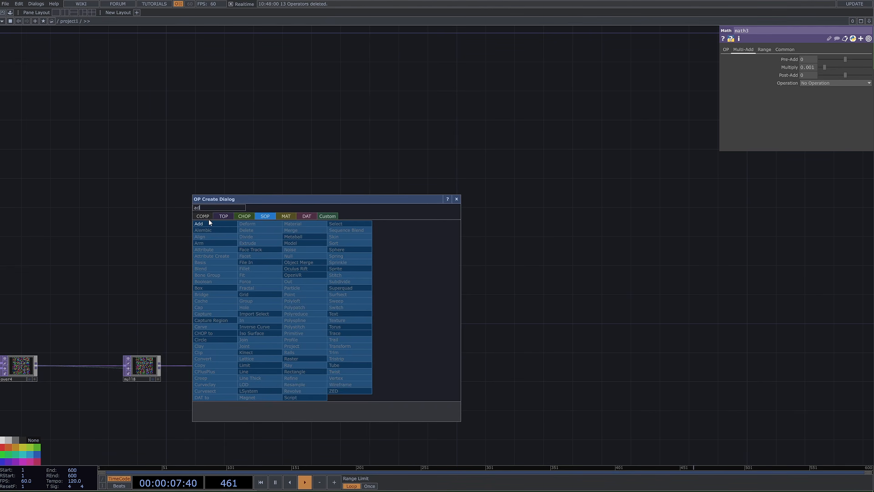
{"action": "key", "text": "ctrl+a"}
{"action": "key", "text": "Escape"}
- Add a Sphere SOP in the empty space above null9
{"action": "left_click_drag", "start_coordinate": [326, 216], "coordinate": [317, 334]}
{"action": "scroll", "coordinate": [317, 334], "scroll_direction": "down", "scroll_amount": 3}
{"action": "key", "text": "Tab"}
{"action": "type", "text": "s"}
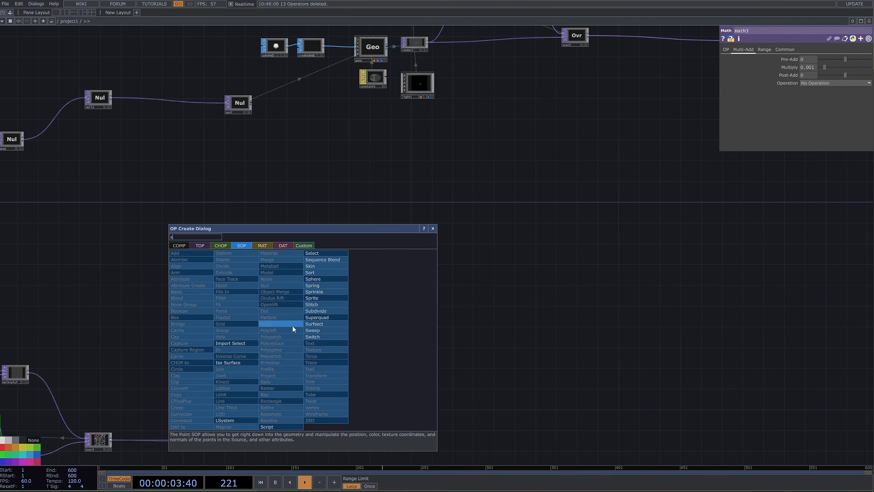
{"action": "type", "text": "phere"}
{"action": "left_click", "coordinate": [315, 279]}
{"action": "left_click", "coordinate": [296, 367]}
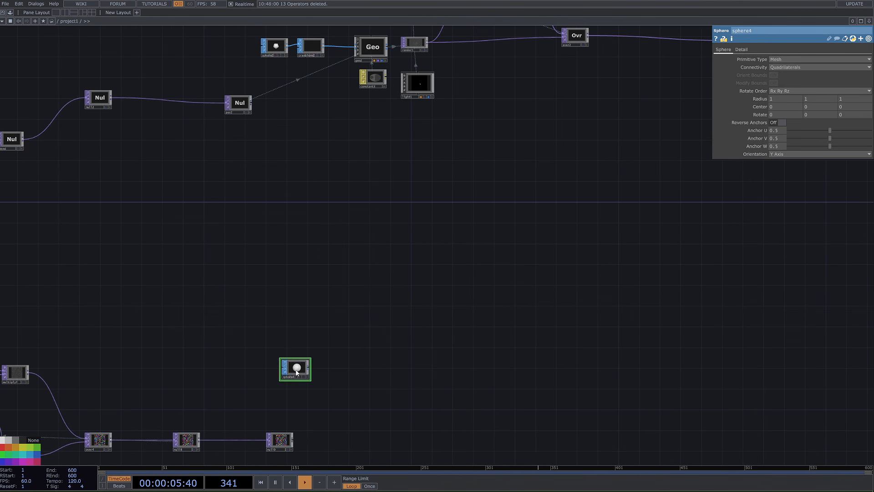
- Set the new sphere's primitive type to Polygon and its frequency to 1
{"action": "scroll", "coordinate": [327, 332], "scroll_direction": "up", "scroll_amount": 3}
{"action": "left_click_drag", "start_coordinate": [328, 332], "coordinate": [376, 180]}
{"action": "left_click", "coordinate": [786, 58]}
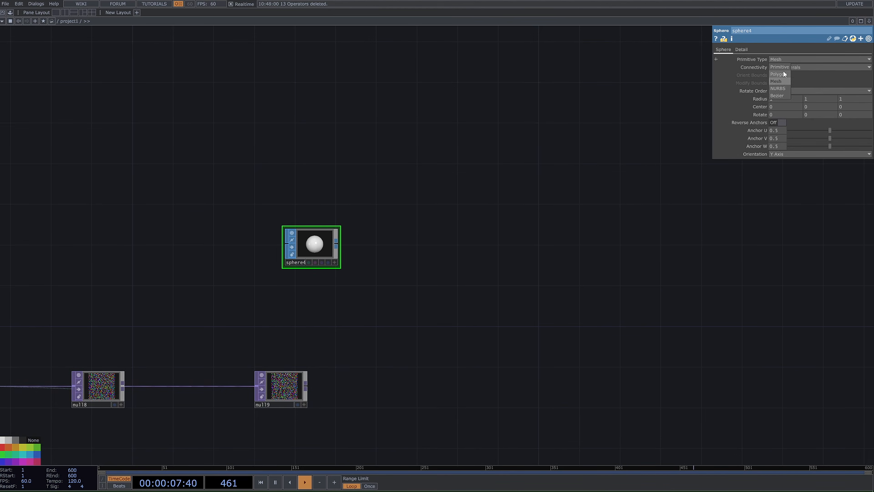
{"action": "left_click", "coordinate": [783, 70]}
{"action": "left_click", "coordinate": [742, 49]}
{"action": "left_click_drag", "start_coordinate": [789, 60], "coordinate": [613, 74]}
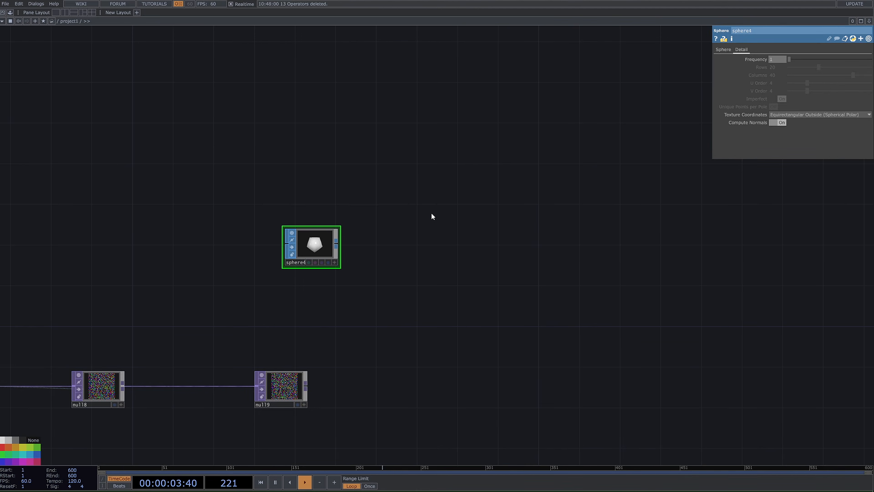
{"action": "scroll", "coordinate": [357, 236], "scroll_direction": "down", "scroll_amount": 2}
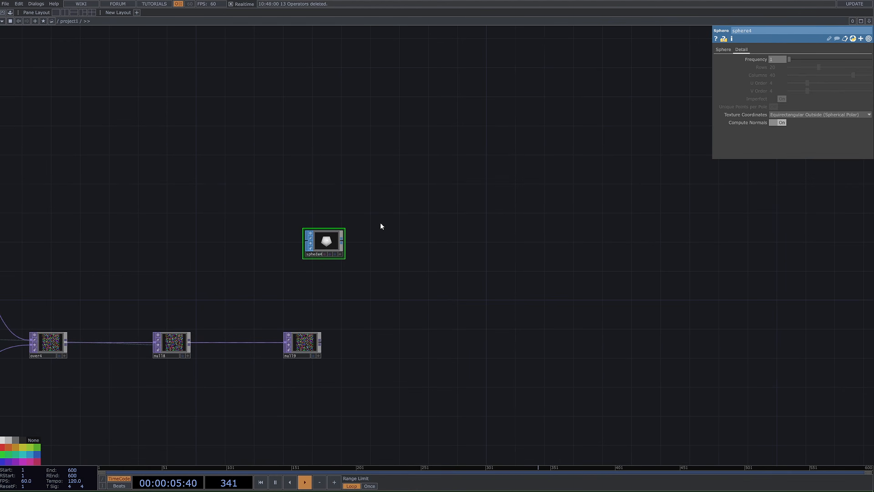
{"action": "scroll", "coordinate": [391, 212], "scroll_direction": "down", "scroll_amount": 2}
{"action": "left_click_drag", "start_coordinate": [383, 234], "coordinate": [326, 363]}
{"action": "scroll", "coordinate": [381, 373], "scroll_direction": "down", "scroll_amount": 3}
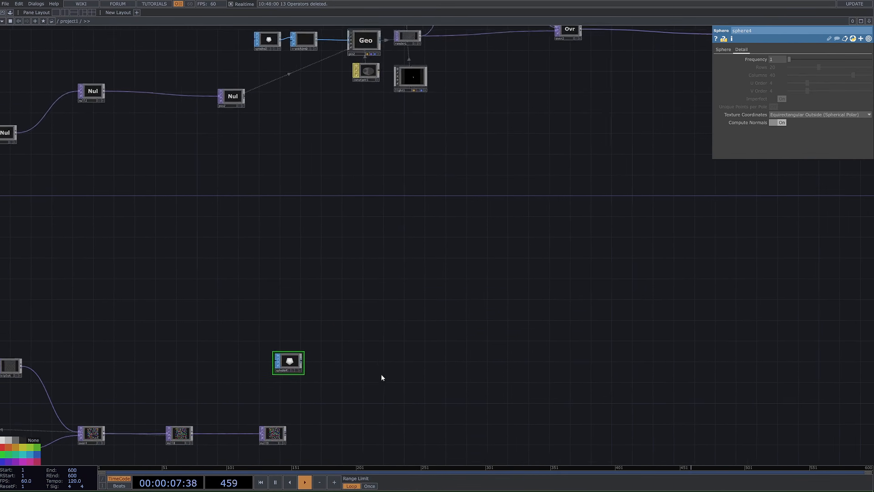
- Append a Transform SOP to the output of the new sphere4
{"action": "left_click_drag", "start_coordinate": [381, 374], "coordinate": [371, 275]}
{"action": "scroll", "coordinate": [359, 379], "scroll_direction": "up", "scroll_amount": 2}
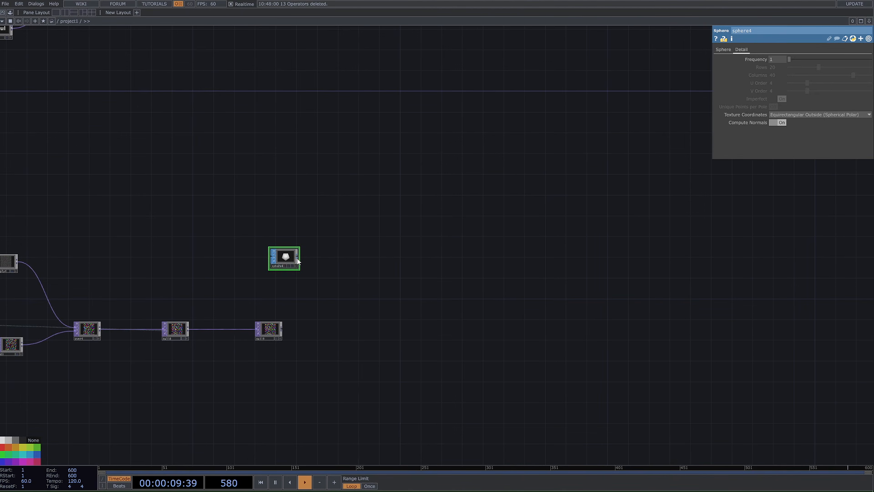
{"action": "right_click", "coordinate": [298, 263]}
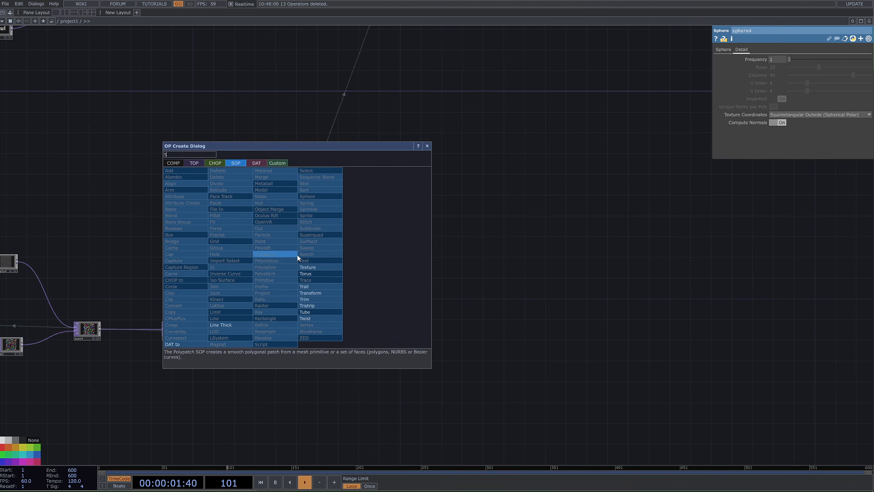
{"action": "left_click", "coordinate": [316, 288]}
{"action": "left_click", "coordinate": [320, 259]}
{"action": "scroll", "coordinate": [296, 268], "scroll_direction": "up", "scroll_amount": 2}
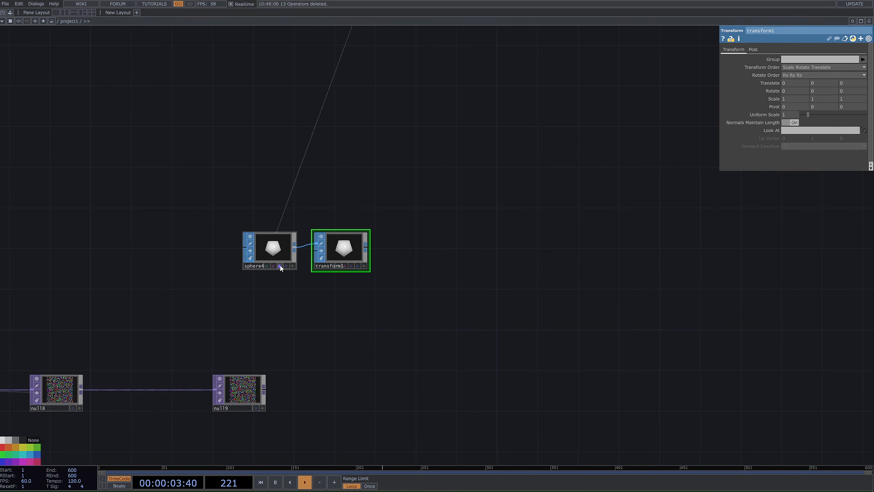
- Set transform1's uniform scale to 0.001, matching the Transform SOP in the upper network
{"action": "scroll", "coordinate": [301, 258], "scroll_direction": "down", "scroll_amount": 1}
{"action": "scroll", "coordinate": [250, 292], "scroll_direction": "down", "scroll_amount": 3}
{"action": "scroll", "coordinate": [316, 166], "scroll_direction": "down", "scroll_amount": 3}
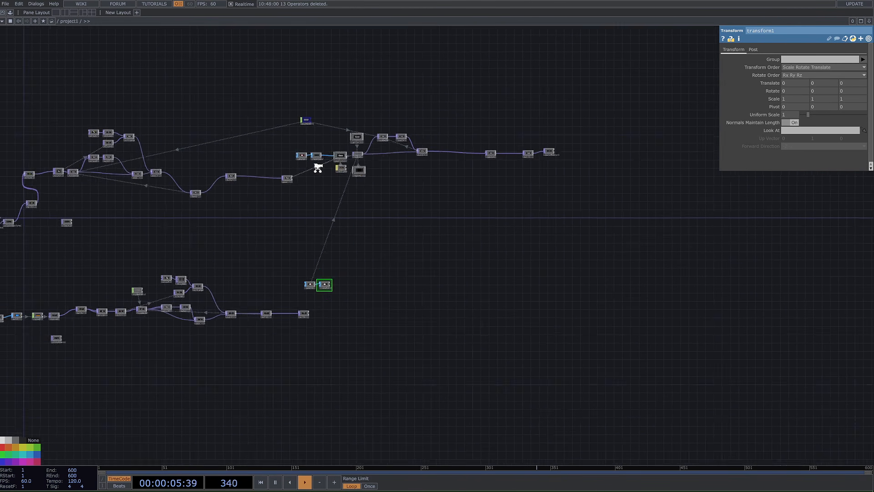
{"action": "scroll", "coordinate": [316, 152], "scroll_direction": "up", "scroll_amount": 2}
{"action": "left_click", "coordinate": [316, 152]}
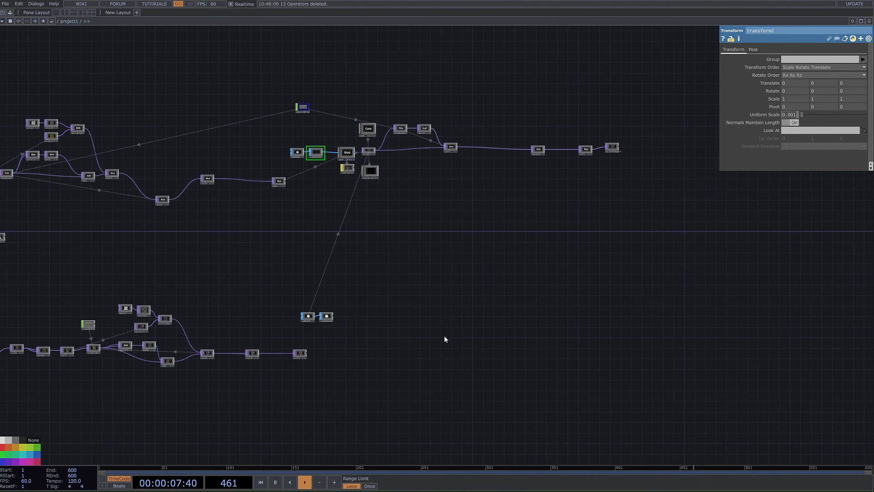
{"action": "left_click", "coordinate": [327, 316]}
{"action": "scroll", "coordinate": [324, 316], "scroll_direction": "up", "scroll_amount": 4}
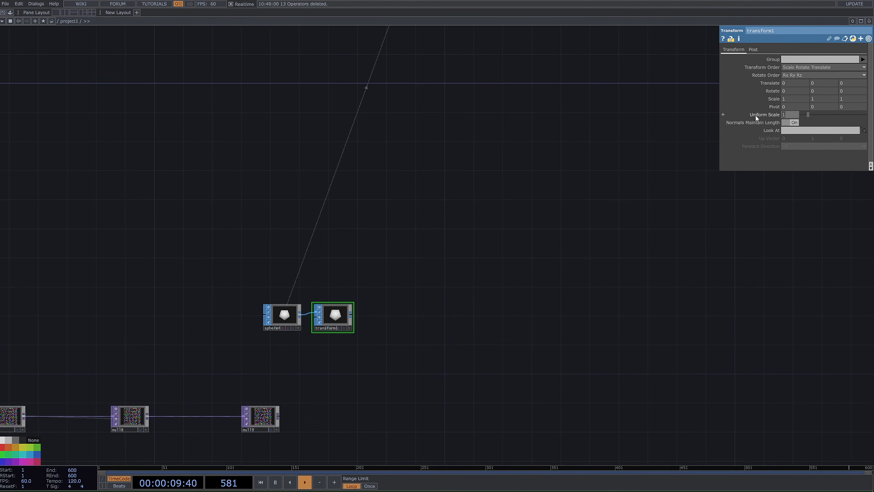
{"action": "type", "text": "0.001"}
{"action": "key", "text": "Return"}
{"action": "scroll", "coordinate": [400, 279], "scroll_direction": "up", "scroll_amount": 2}
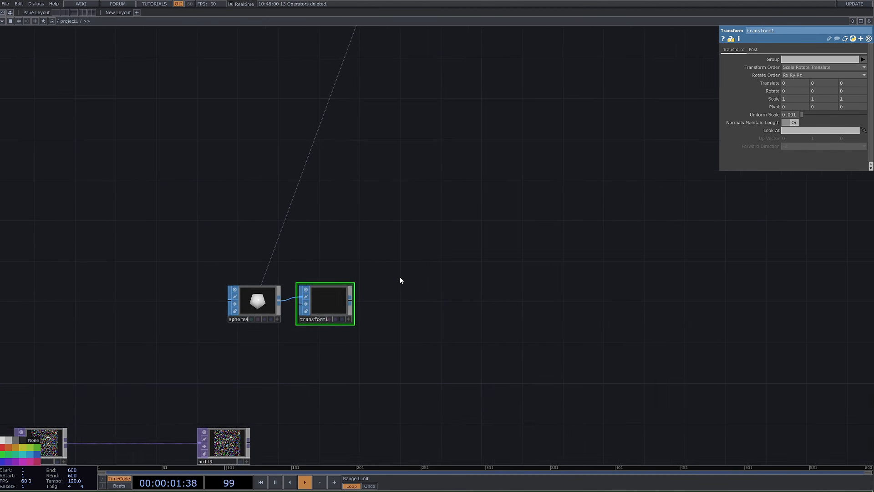
- Add a Geometry COMP fed by the output of transform1 and place it beside that node
{"action": "scroll", "coordinate": [362, 289], "scroll_direction": "down", "scroll_amount": 5}
{"action": "scroll", "coordinate": [398, 250], "scroll_direction": "up", "scroll_amount": 3}
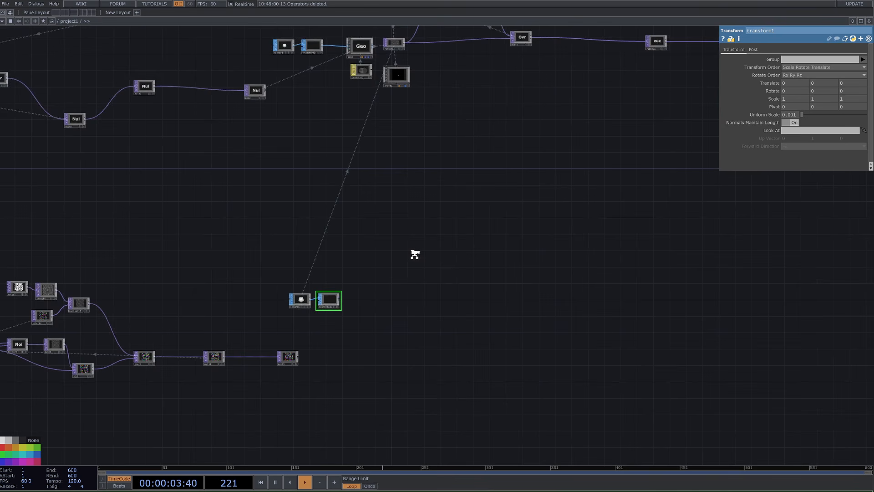
{"action": "left_click", "coordinate": [272, 312]}
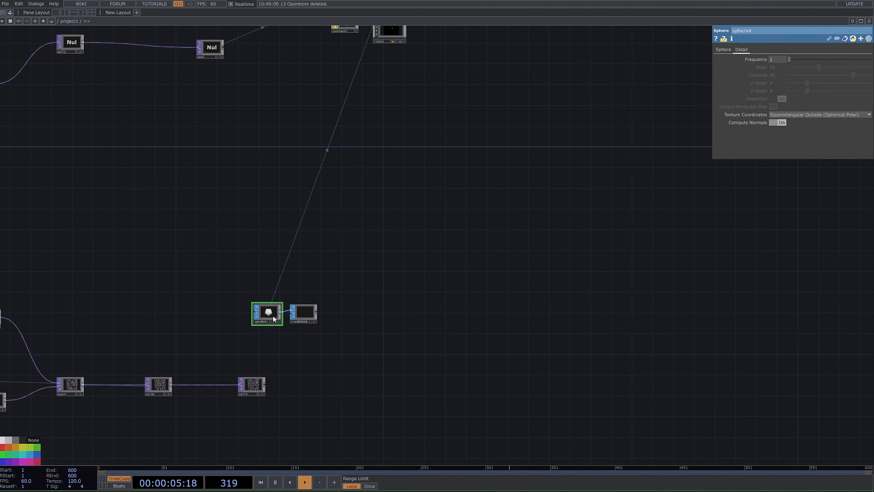
{"action": "scroll", "coordinate": [272, 315], "scroll_direction": "up", "scroll_amount": 4}
{"action": "scroll", "coordinate": [396, 249], "scroll_direction": "down", "scroll_amount": 3}
{"action": "key", "text": "Tab"}
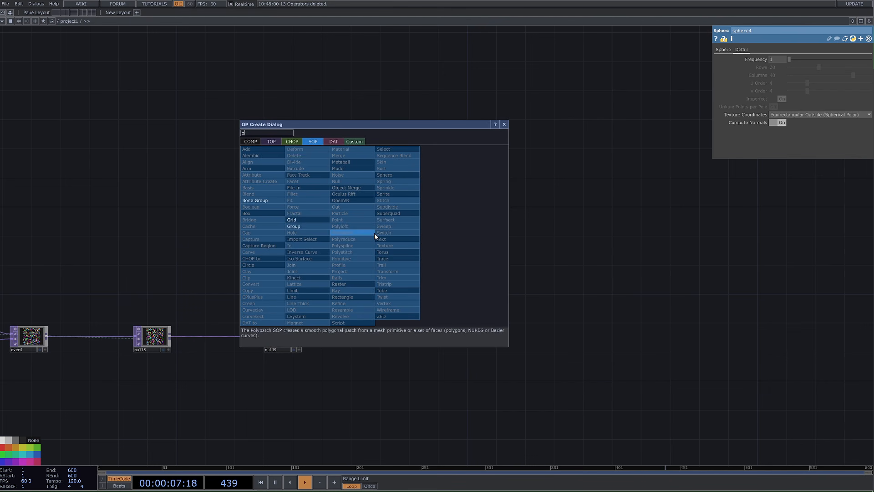
{"action": "left_click", "coordinate": [251, 142]}
{"action": "type", "text": "ge"}
{"action": "left_click", "coordinate": [248, 200]}
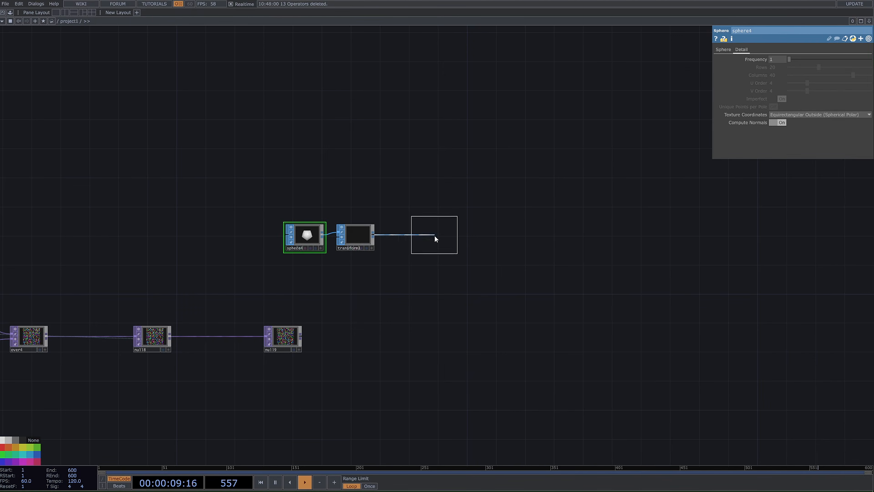
{"action": "left_click", "coordinate": [435, 235]}
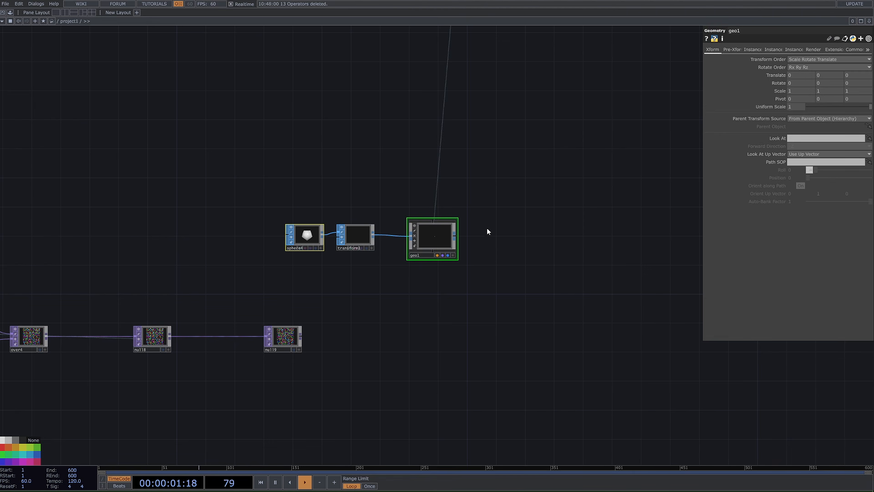
- Add a Camera COMP just above geo1
{"action": "key", "text": "Tab"}
{"action": "key", "text": "Escape"}
{"action": "key", "text": "Tab"}
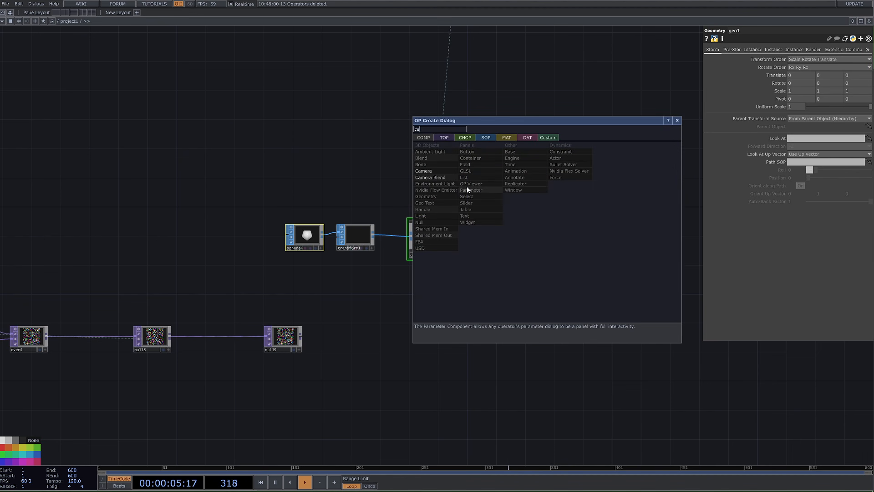
{"action": "left_click", "coordinate": [423, 168]}
{"action": "left_click", "coordinate": [446, 174]}
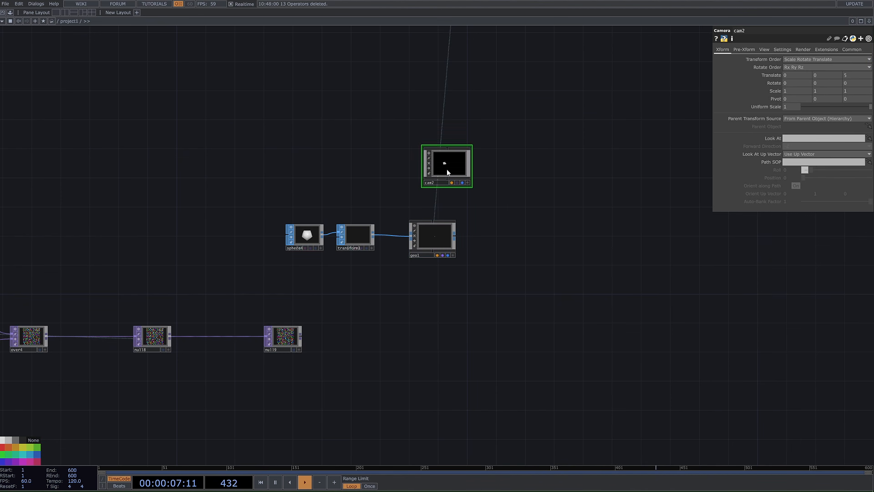
- Add a Light COMP just below geo1
{"action": "key", "text": "Tab"}
{"action": "type", "text": "ligh"}
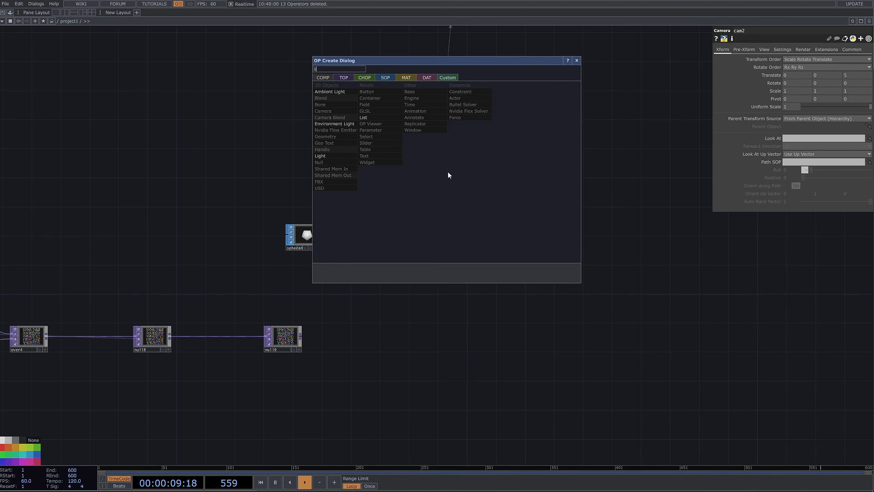
{"action": "left_click", "coordinate": [335, 156]}
{"action": "left_click", "coordinate": [426, 306]}
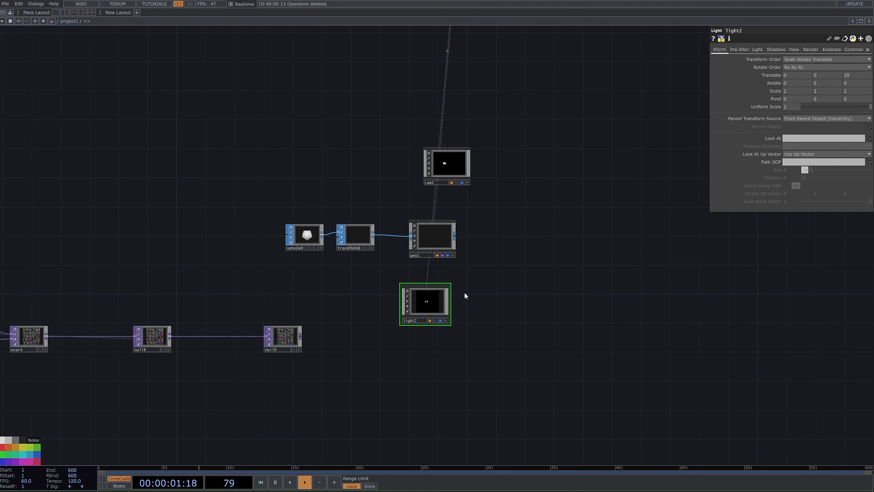
- Add a Render TOP in the empty space to the right of geo1
{"action": "key", "text": "Tab"}
{"action": "type", "text": "re"}
{"action": "left_click", "coordinate": [416, 144]}
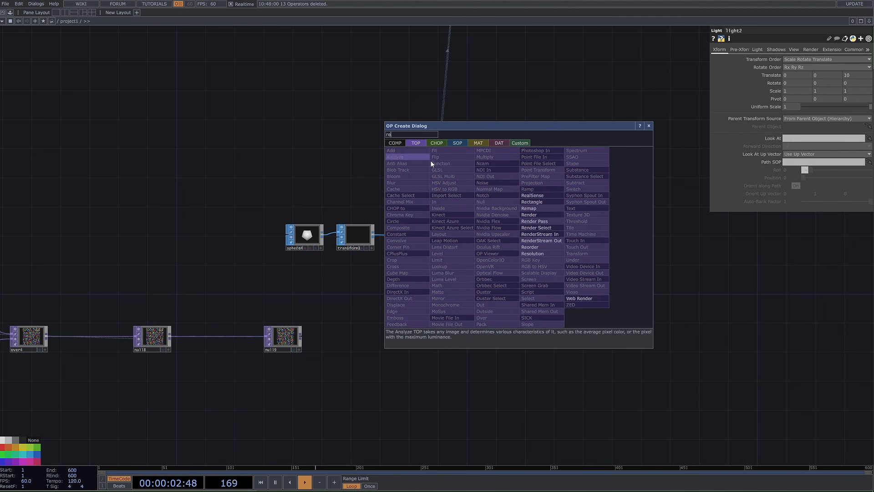
{"action": "left_click", "coordinate": [540, 215]}
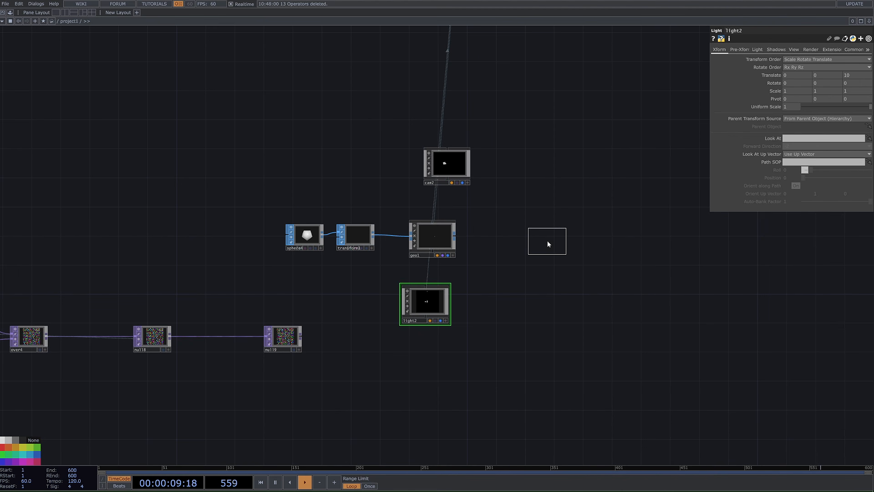
{"action": "left_click", "coordinate": [548, 243]}
- Assign cam2 as the camera, geo1 as the geometry and light2 as the light of render2
{"action": "left_click_drag", "start_coordinate": [448, 165], "coordinate": [548, 236]}
{"action": "left_click", "coordinate": [549, 231]}
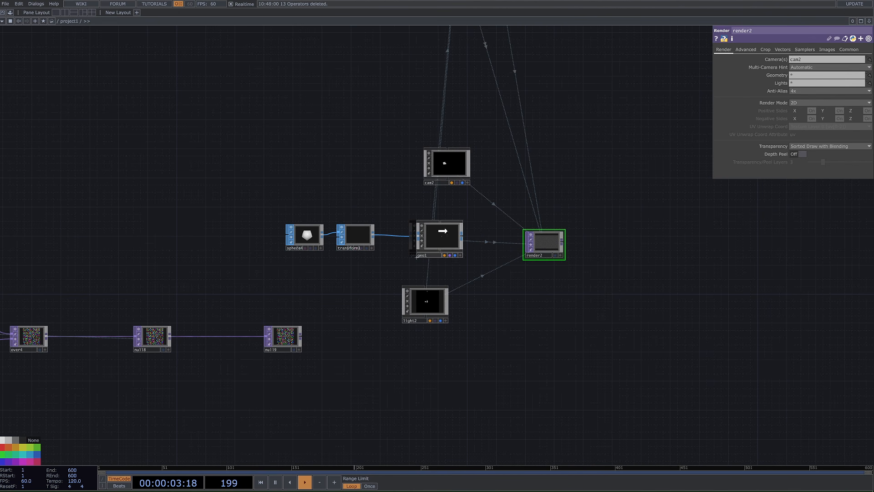
{"action": "left_click_drag", "start_coordinate": [432, 235], "coordinate": [551, 235]}
{"action": "left_click", "coordinate": [552, 230]}
{"action": "left_click_drag", "start_coordinate": [425, 301], "coordinate": [548, 237]}
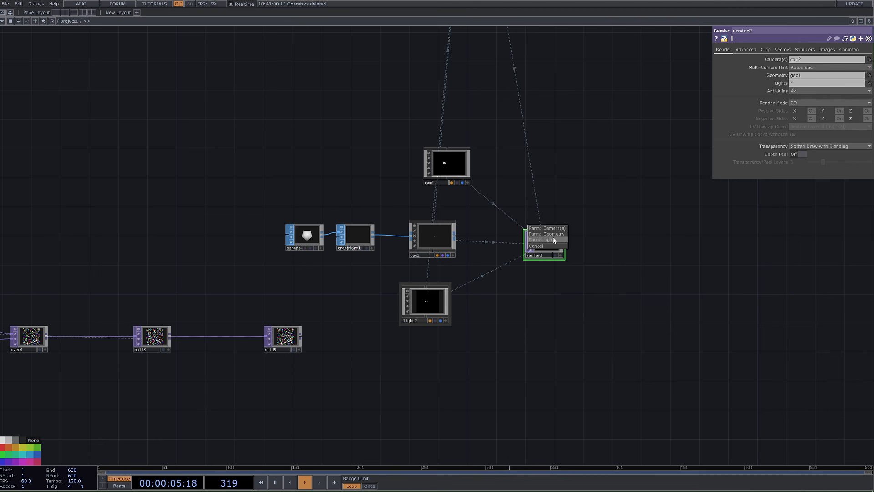
{"action": "left_click", "coordinate": [547, 235]}
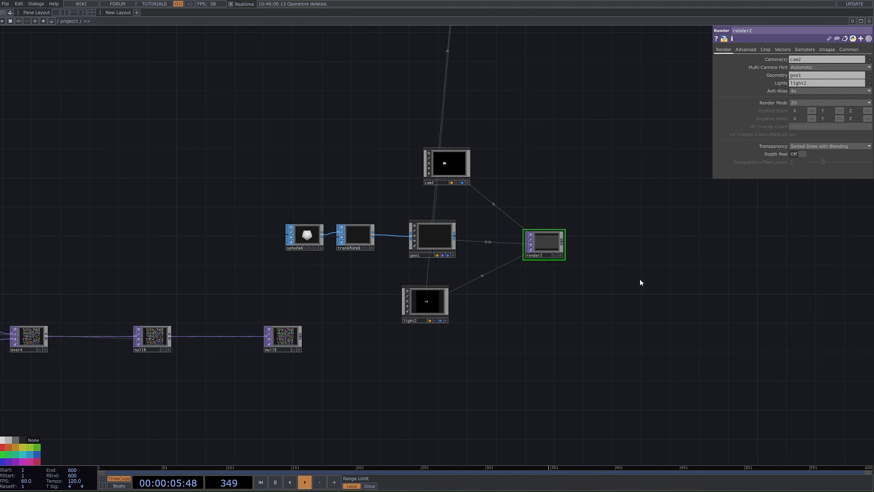
- Append an RGB Key TOP to render2, leaving a wide gap between the two nodes
{"action": "right_click", "coordinate": [563, 239]}
{"action": "type", "text": "rgb"}
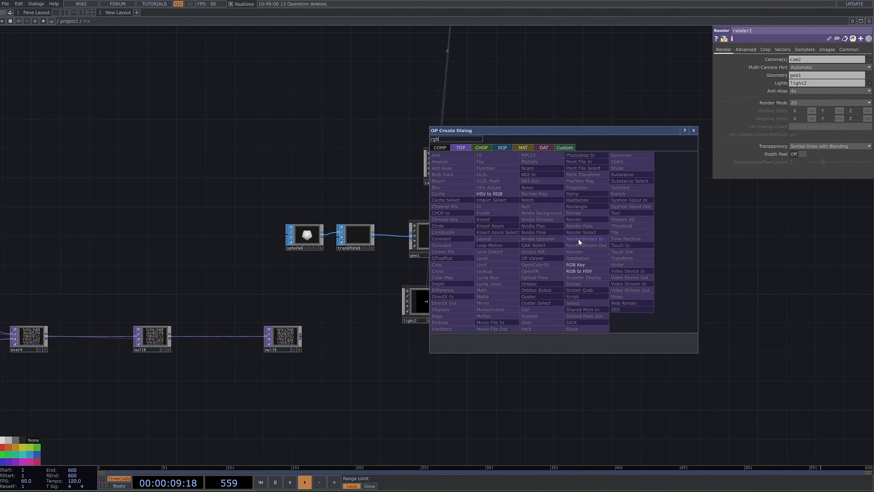
{"action": "key", "text": "Return"}
{"action": "left_click", "coordinate": [736, 236]}
- Append a Null TOP to rgbkey2 and display its output as the network background
{"action": "right_click", "coordinate": [744, 242]}
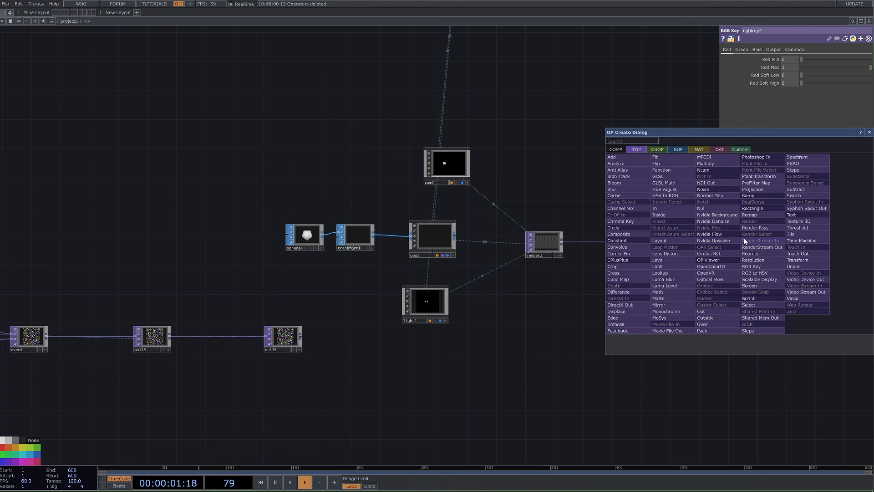
{"action": "left_click", "coordinate": [697, 208]}
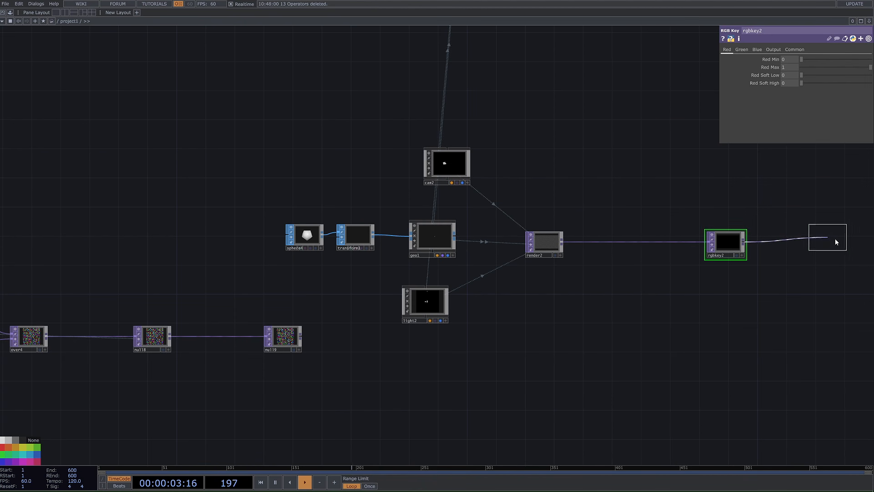
{"action": "left_click", "coordinate": [835, 238]}
{"action": "scroll", "coordinate": [602, 321], "scroll_direction": "down", "scroll_amount": 3}
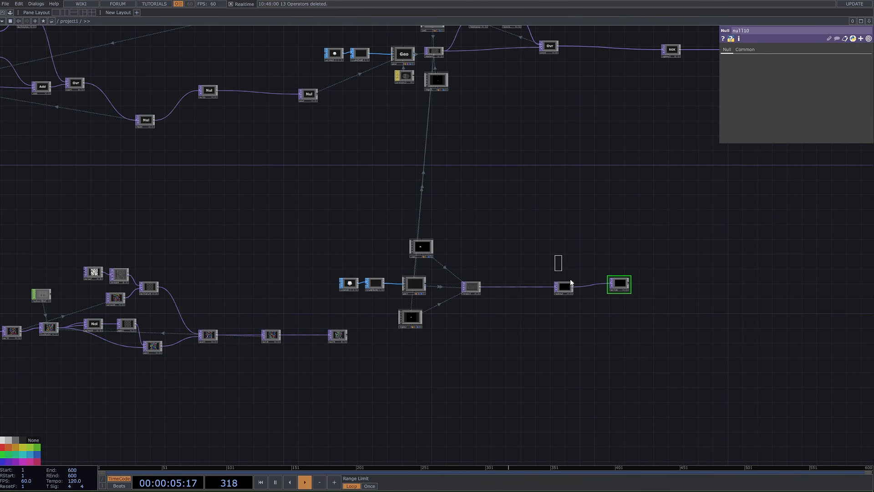
{"action": "left_click", "coordinate": [625, 290]}
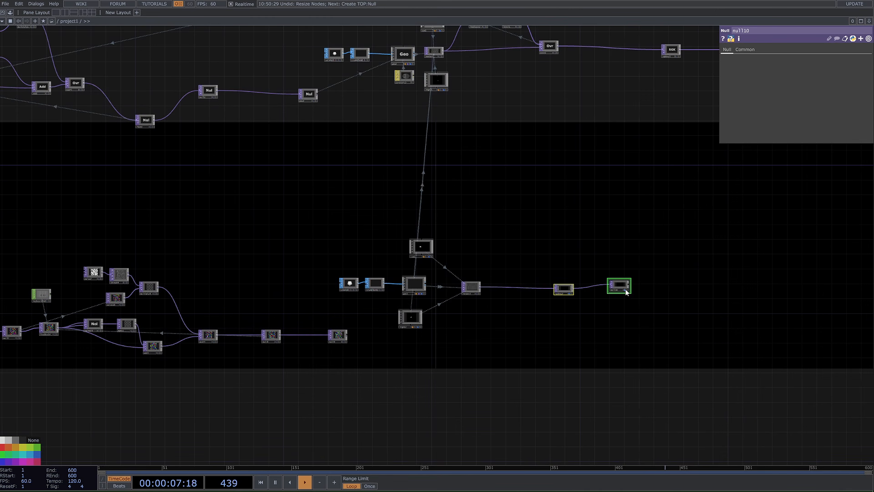
- Move rgbkey2 and null10 together farther right of render2 to free space in the chain
{"action": "scroll", "coordinate": [589, 286], "scroll_direction": "up", "scroll_amount": 3}
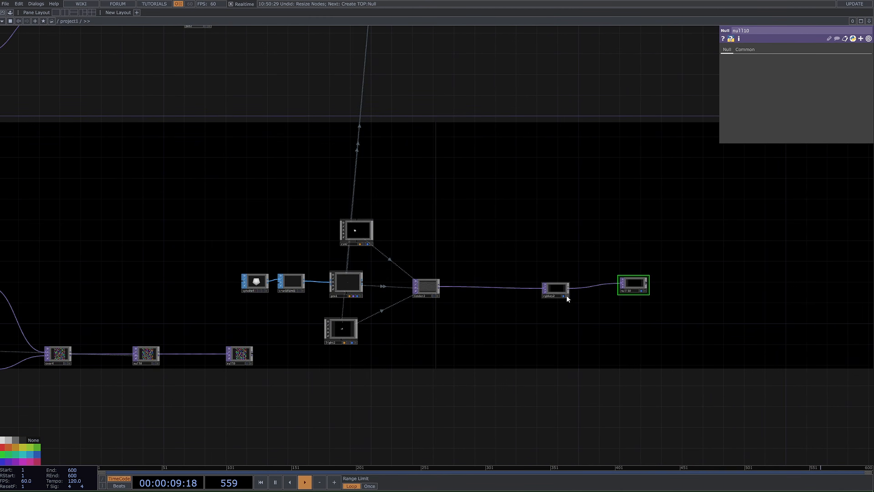
{"action": "left_click", "coordinate": [564, 296]}
{"action": "scroll", "coordinate": [592, 289], "scroll_direction": "up", "scroll_amount": 3}
{"action": "left_click_drag", "start_coordinate": [580, 265], "coordinate": [349, 331]}
{"action": "right_click_drag", "start_coordinate": [280, 325], "coordinate": [500, 392]}
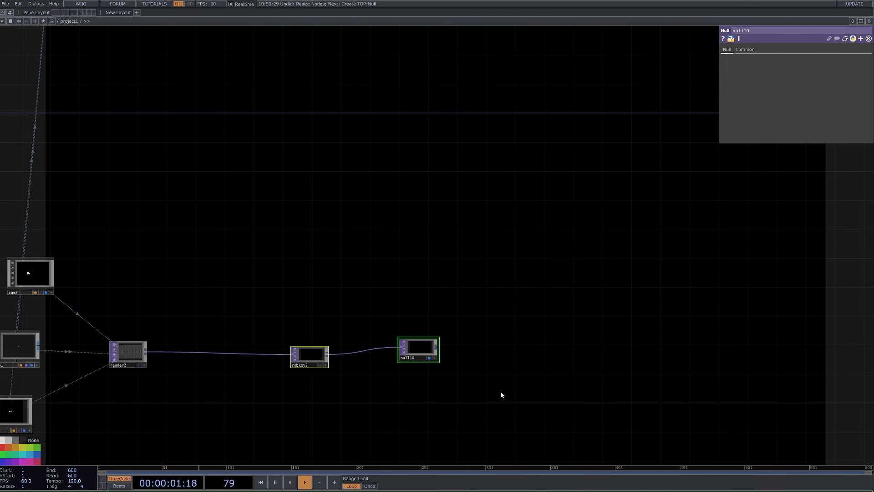
{"action": "left_click_drag", "start_coordinate": [316, 354], "coordinate": [505, 348]}
{"action": "left_click_drag", "start_coordinate": [219, 351], "coordinate": [579, 306]}
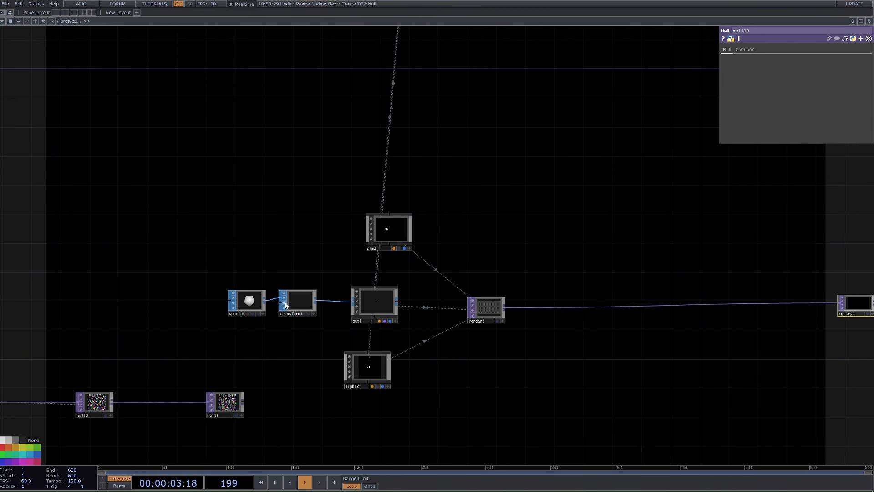
- Temporarily bypass transform1 to check the full-size sphere in the render, and undo the stray resize of render2
{"action": "left_click", "coordinate": [286, 306]}
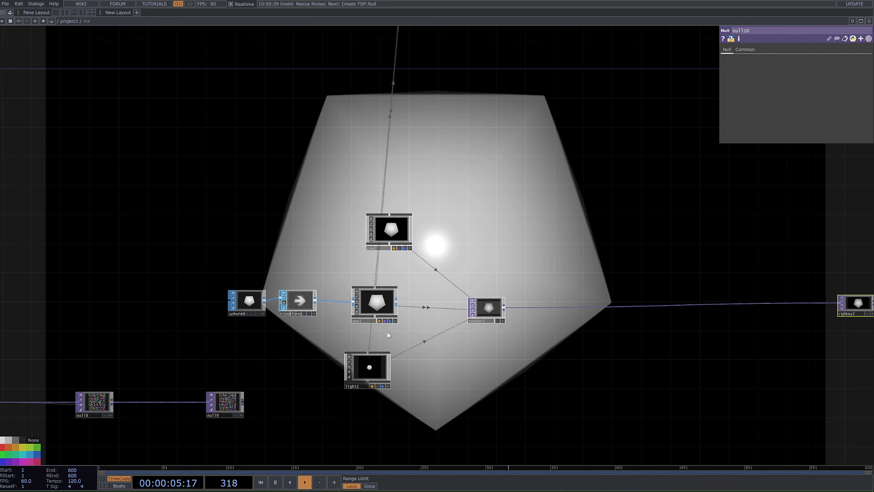
{"action": "left_click", "coordinate": [303, 308]}
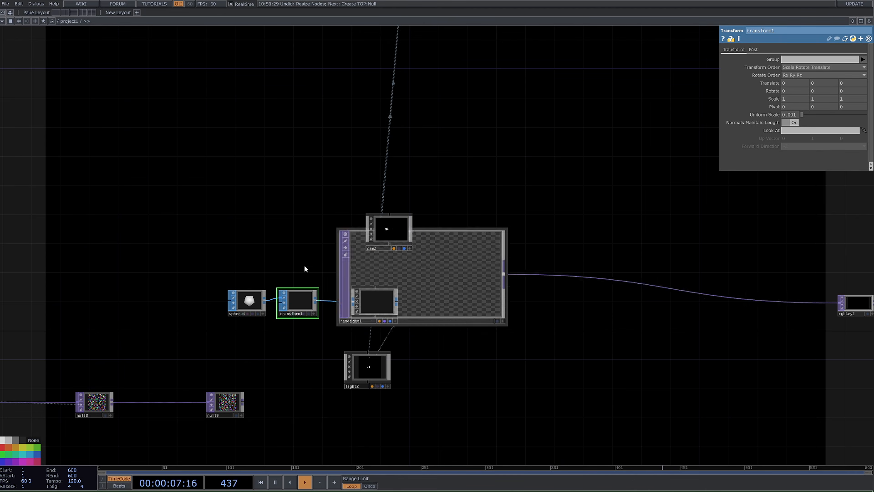
{"action": "key", "text": "ctrl+z"}
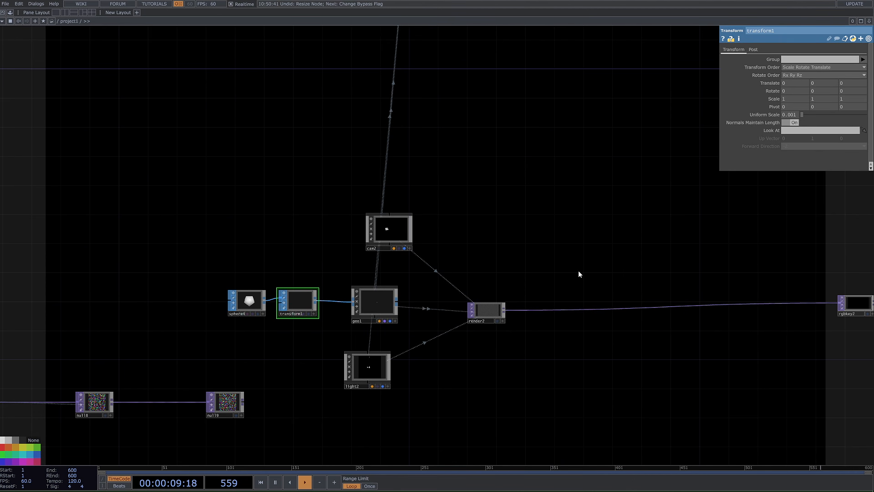
- Move light2 to the lower right of geo1, clearing the space directly below the geometry
{"action": "scroll", "coordinate": [581, 283], "scroll_direction": "down", "scroll_amount": 3}
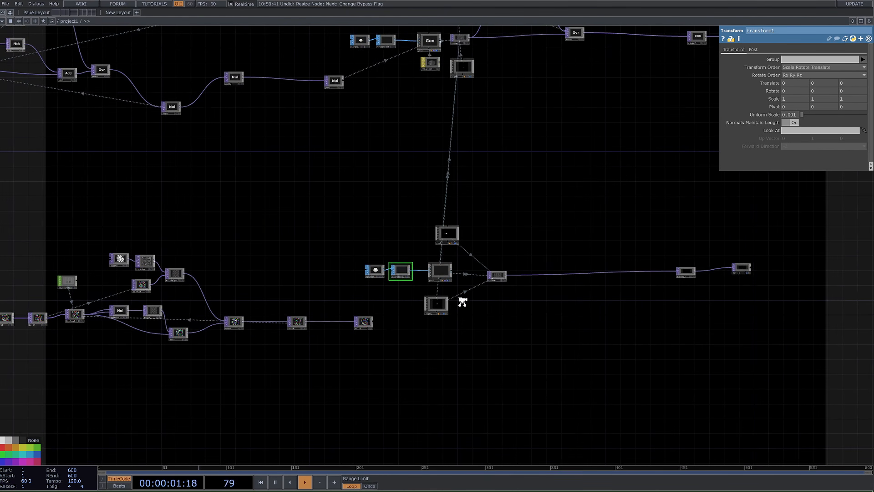
{"action": "scroll", "coordinate": [474, 306], "scroll_direction": "up", "scroll_amount": 2}
{"action": "left_click_drag", "start_coordinate": [437, 310], "coordinate": [469, 294]}
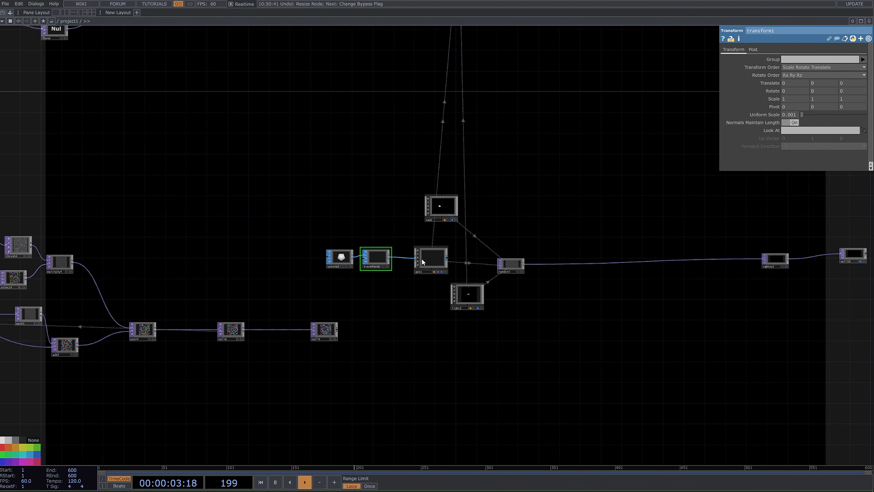
- Create a Constant MAT below geo1 and assign it as geo1's material
{"action": "scroll", "coordinate": [422, 258], "scroll_direction": "up", "scroll_amount": 3}
{"action": "key", "text": "Tab"}
{"action": "type", "text": "m"}
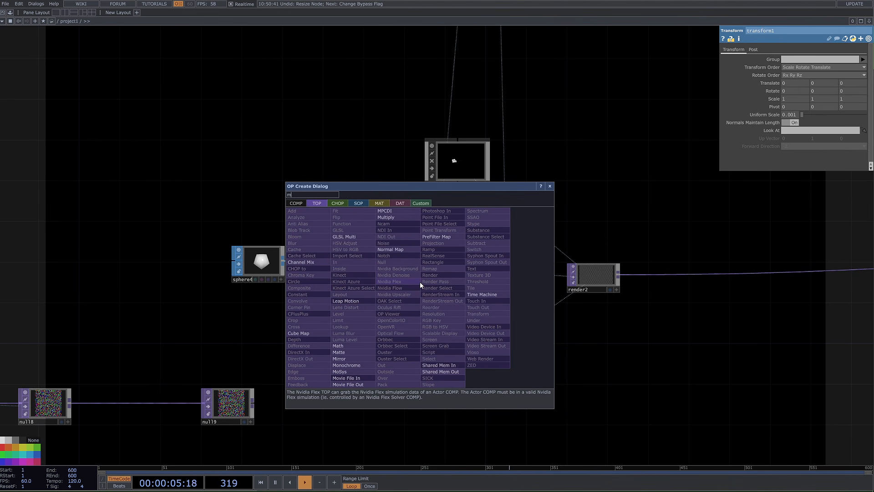
{"action": "type", "text": "qa"}
{"action": "left_click", "coordinate": [379, 203]}
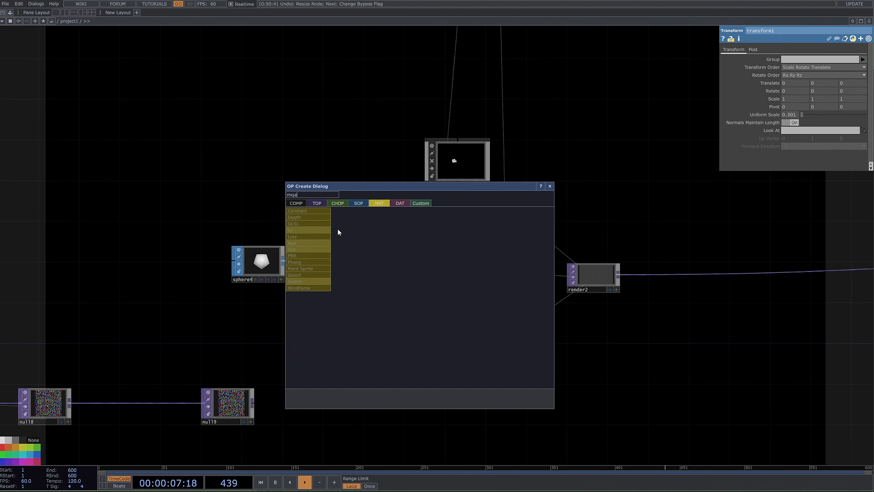
{"action": "left_click", "coordinate": [304, 210]}
{"action": "left_click", "coordinate": [396, 326]}
{"action": "left_click_drag", "start_coordinate": [399, 325], "coordinate": [438, 265]}
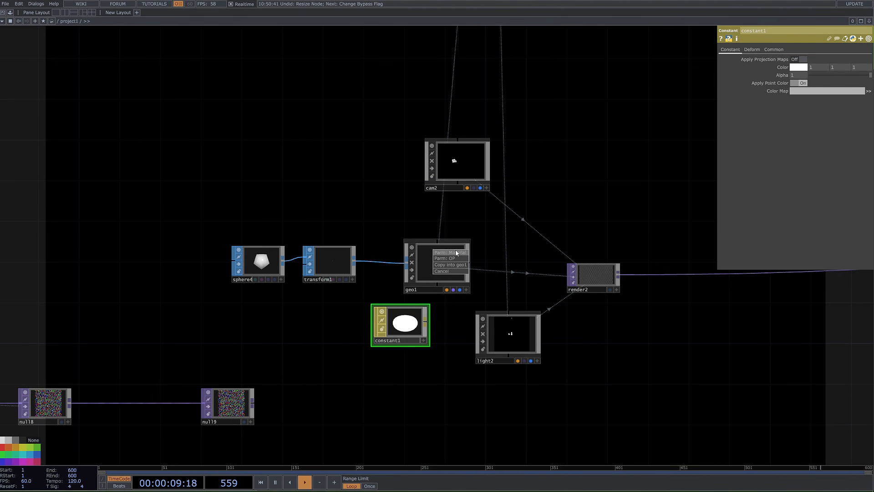
{"action": "scroll", "coordinate": [563, 230], "scroll_direction": "down", "scroll_amount": 5}
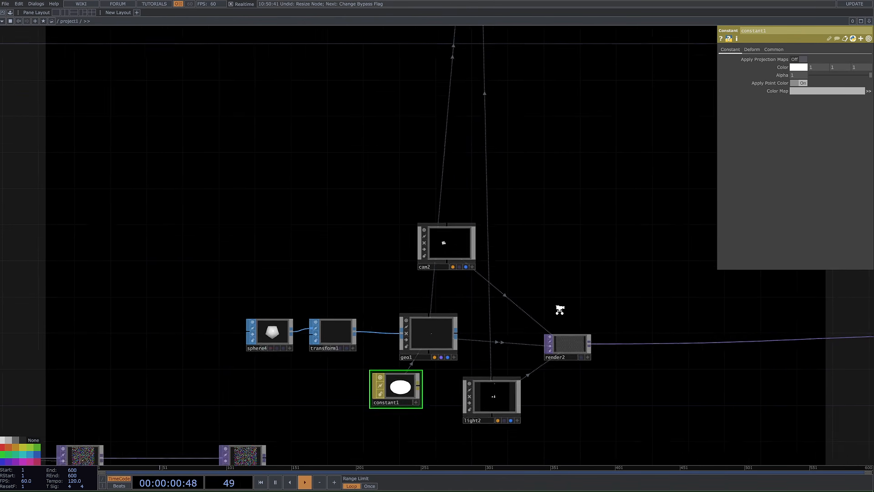
- Turn on instancing for geo1 and use null9 as its Translate OP
{"action": "left_click", "coordinate": [371, 326]}
{"action": "left_click_drag", "start_coordinate": [802, 115], "coordinate": [801, 115]}
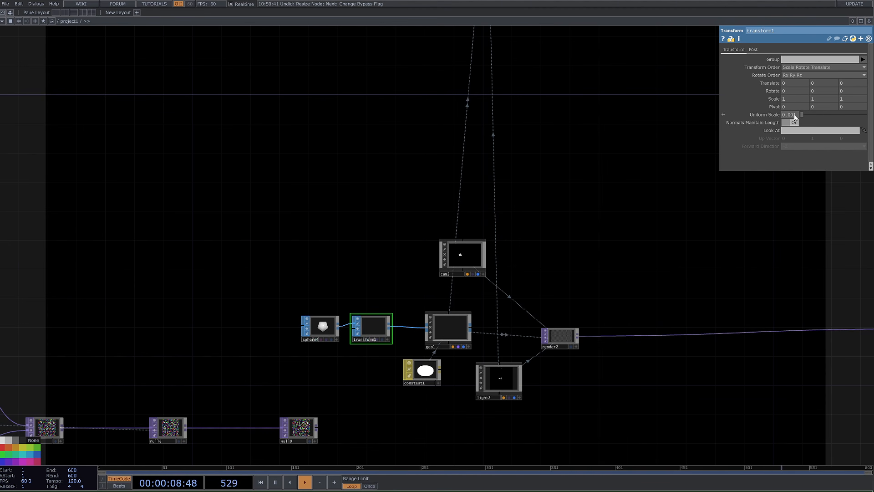
{"action": "left_click", "coordinate": [446, 320]}
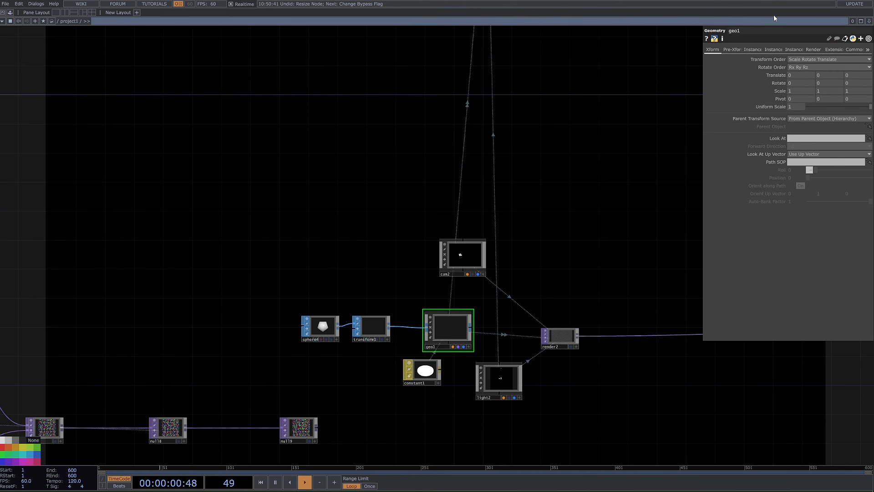
{"action": "left_click", "coordinate": [752, 50]}
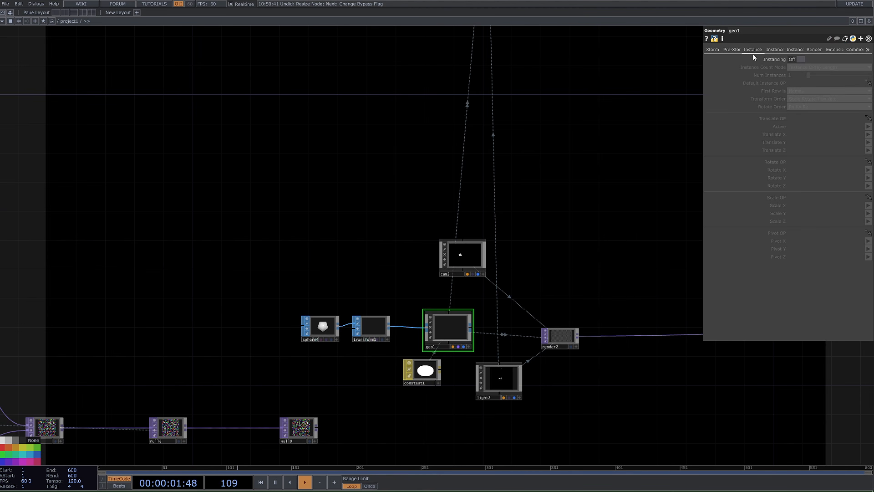
{"action": "left_click", "coordinate": [794, 59]}
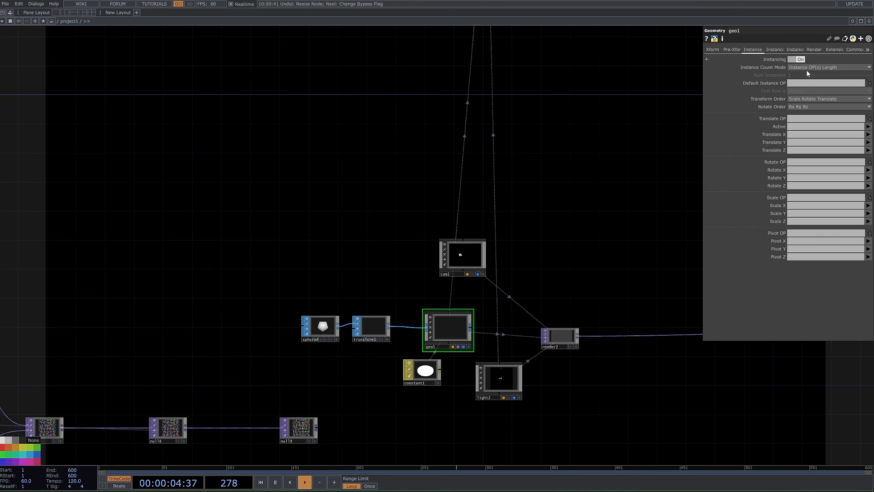
{"action": "left_click_drag", "start_coordinate": [298, 426], "coordinate": [818, 118]}
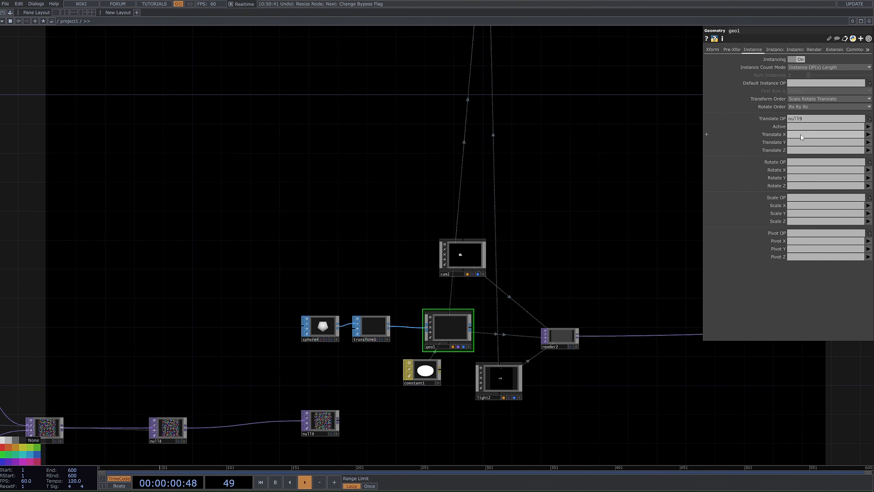
- Map geo1's instance Translate X, Y and Z to the r, g and b channels of null9
{"action": "left_click", "coordinate": [868, 135]}
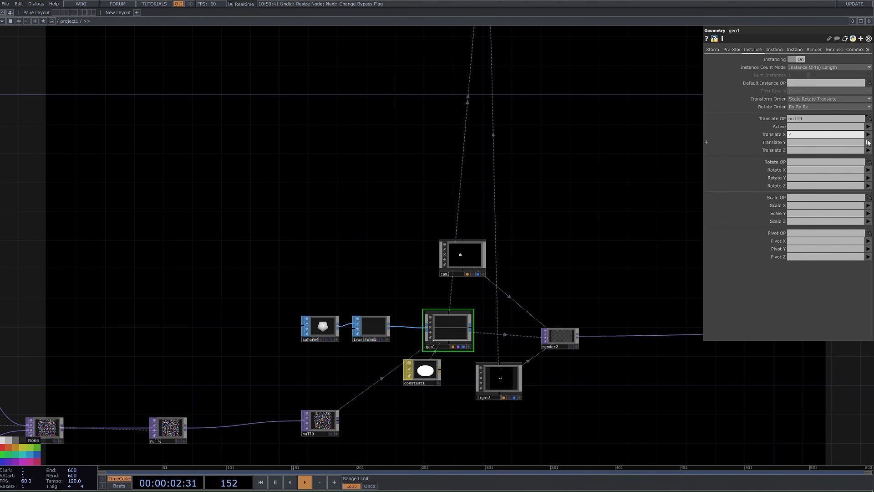
{"action": "left_click", "coordinate": [868, 142]}
{"action": "left_click", "coordinate": [869, 158]}
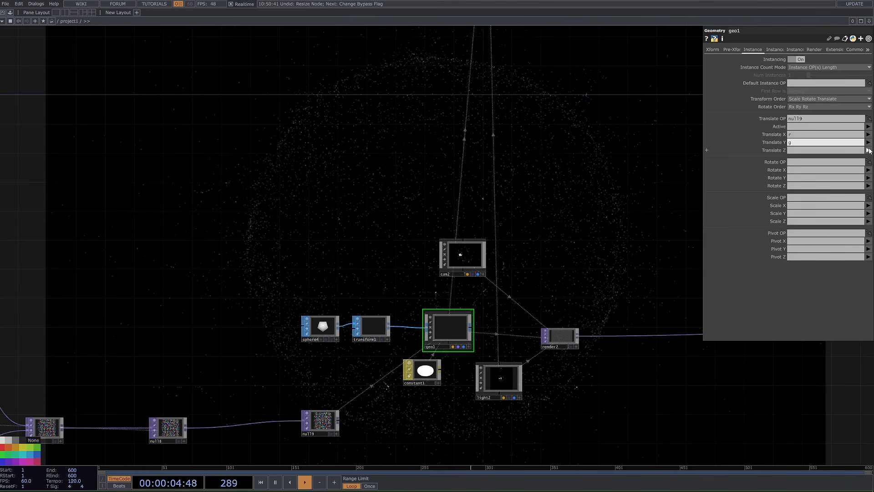
{"action": "left_click", "coordinate": [868, 150]}
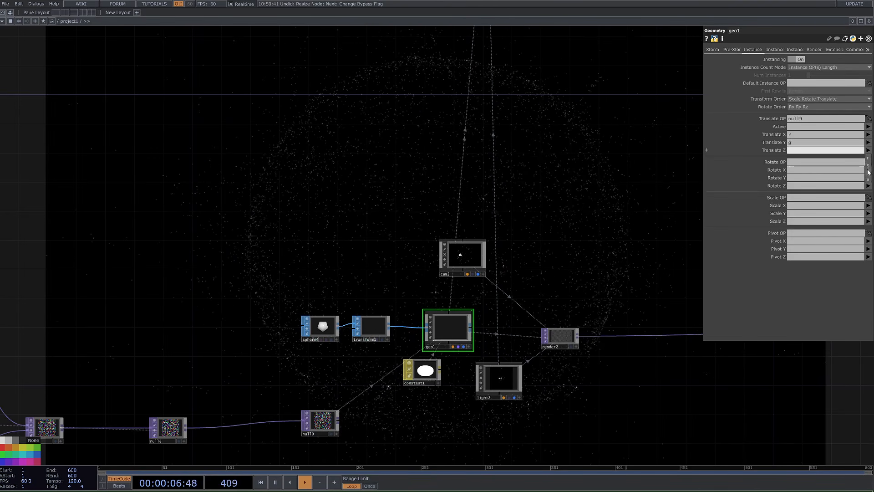
{"action": "left_click", "coordinate": [869, 172]}
{"action": "left_click_drag", "start_coordinate": [620, 224], "coordinate": [483, 230]}
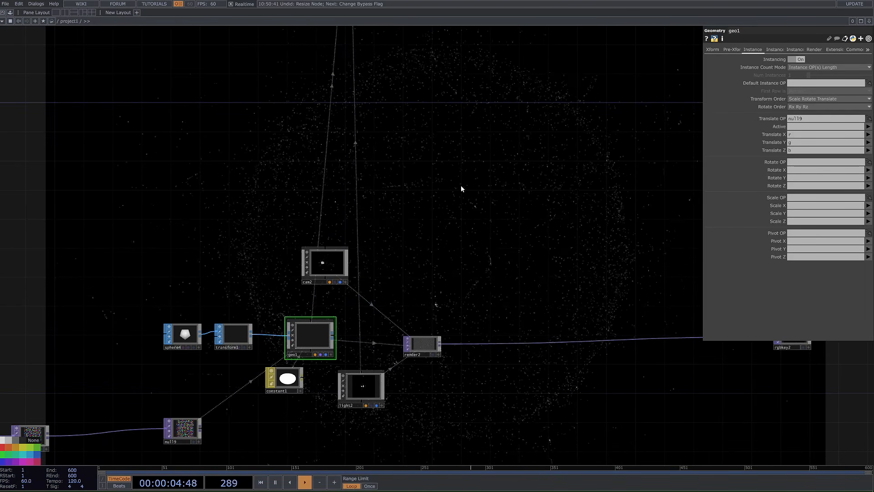
- Set transform1's uniform scale to 0.009 to preview larger instanced spheres across the network background
{"action": "left_click", "coordinate": [233, 339]}
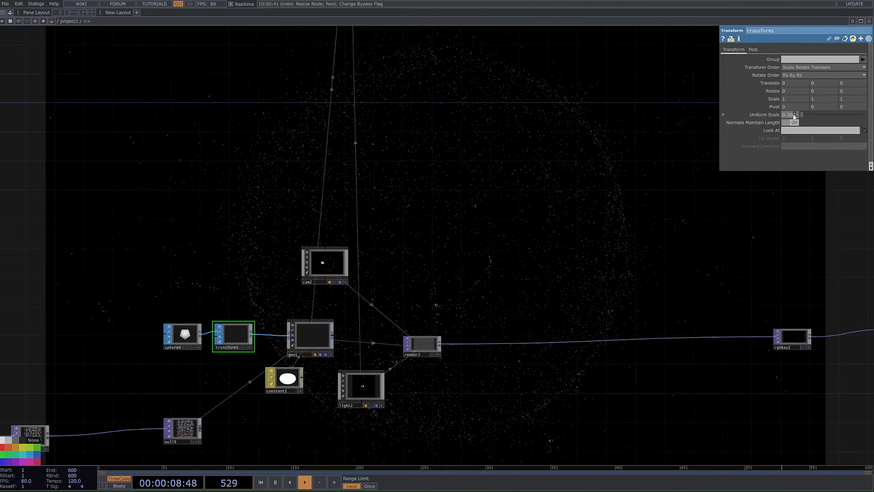
{"action": "type", "text": "8"}
{"action": "key", "text": "Return"}
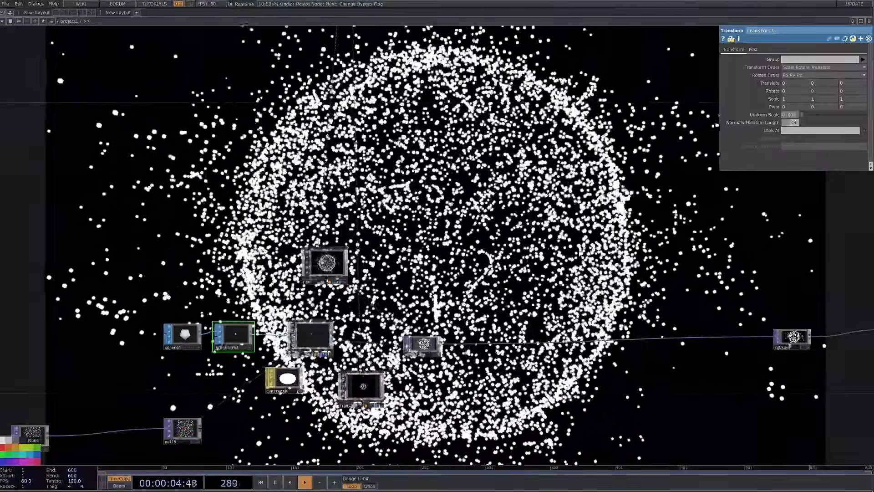
{"action": "left_click_drag", "start_coordinate": [540, 179], "coordinate": [476, 282]}
{"action": "scroll", "coordinate": [476, 283], "scroll_direction": "down", "scroll_amount": 4}
{"action": "scroll", "coordinate": [457, 110], "scroll_direction": "up", "scroll_amount": 2}
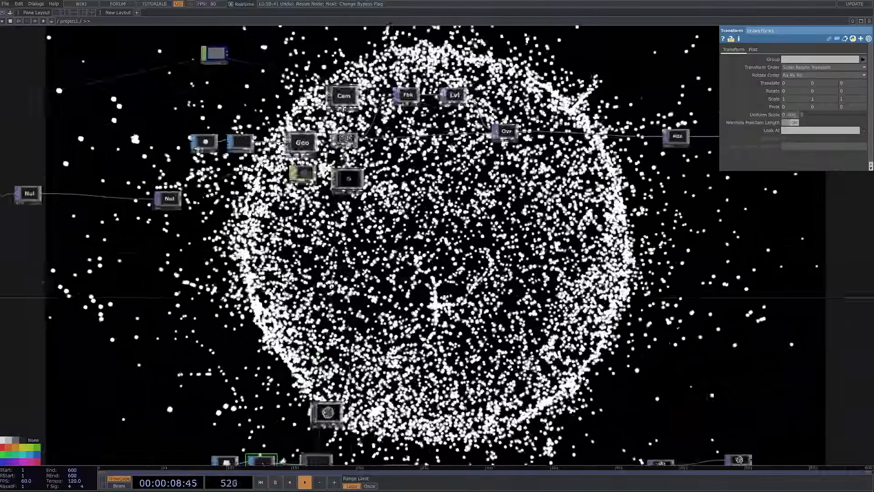
{"action": "scroll", "coordinate": [348, 138], "scroll_direction": "up", "scroll_amount": 3}
{"action": "left_click_drag", "start_coordinate": [349, 138], "coordinate": [142, 123]}
{"action": "scroll", "coordinate": [141, 123], "scroll_direction": "down", "scroll_amount": 5}
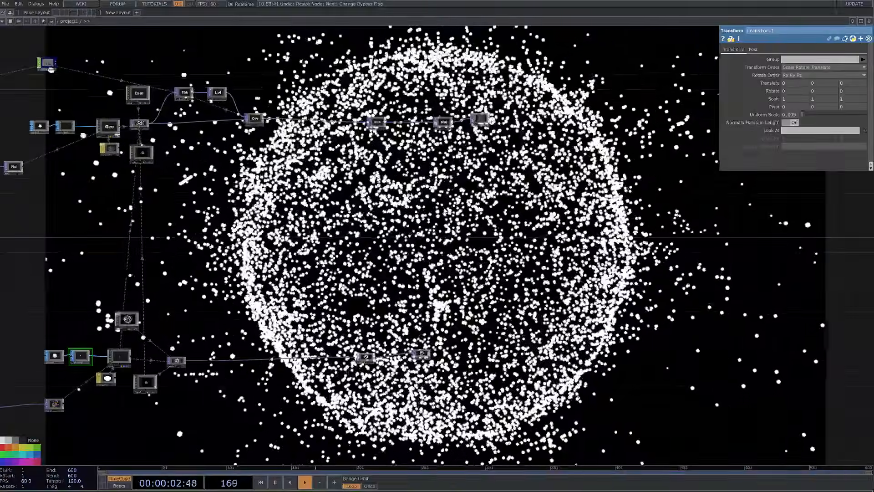
- Try a larger period on noise7 in the lower loop and undo that change
{"action": "left_click_drag", "start_coordinate": [73, 402], "coordinate": [309, 349]}
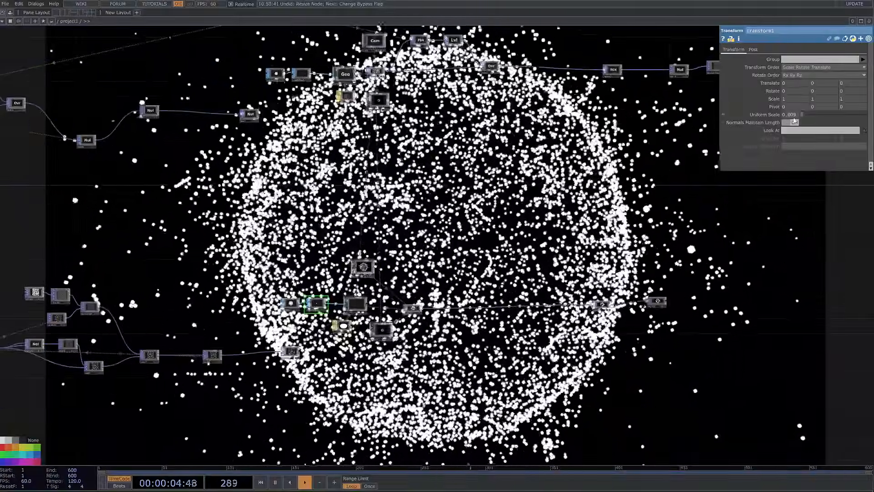
{"action": "left_click_drag", "start_coordinate": [64, 299], "coordinate": [159, 256]}
{"action": "left_click", "coordinate": [131, 251]}
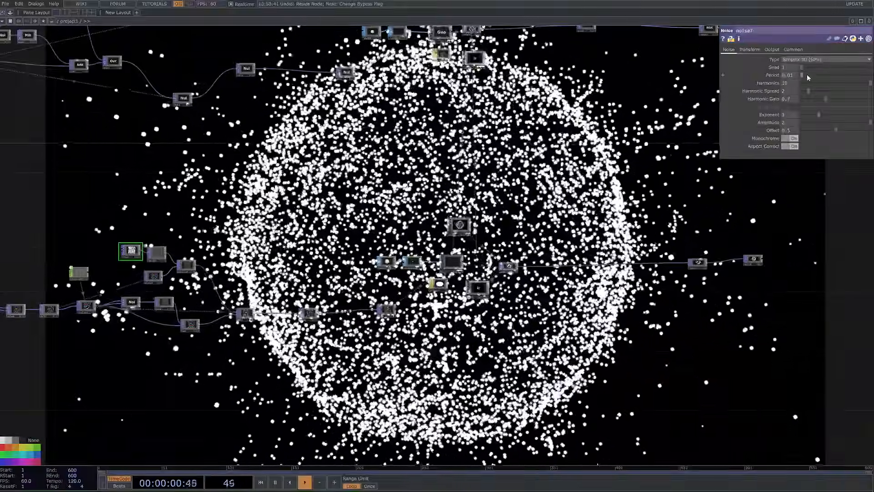
{"action": "mouse_move", "coordinate": [807, 75]}
{"action": "left_mouse_down"}
{"action": "mouse_move", "coordinate": [836, 78]}
{"action": "mouse_move", "coordinate": [808, 82]}
{"action": "left_mouse_up"}
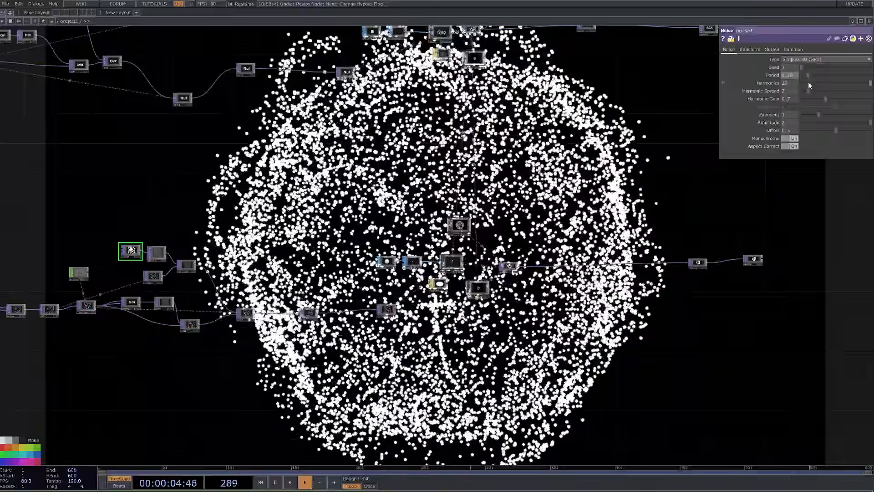
{"action": "key", "text": "ctrl+z"}
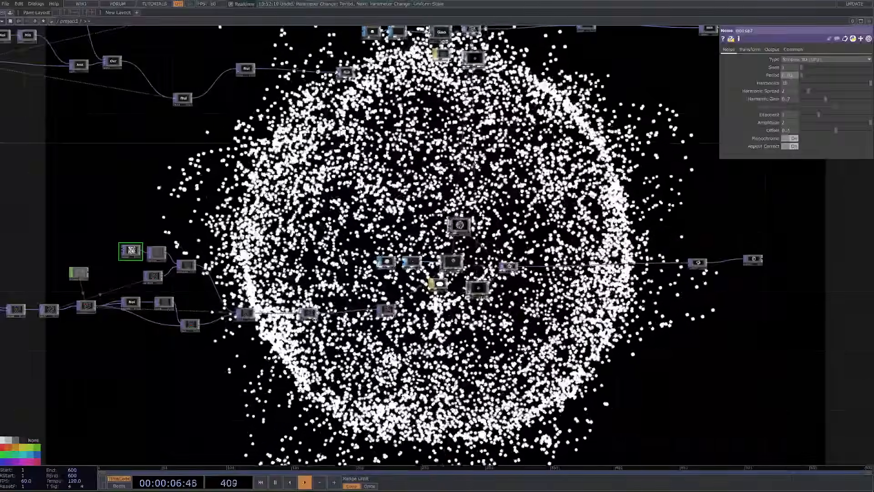
- Turn off null10's background display and set transform1's uniform scale to 0.001
{"action": "scroll", "coordinate": [508, 265], "scroll_direction": "up", "scroll_amount": 3}
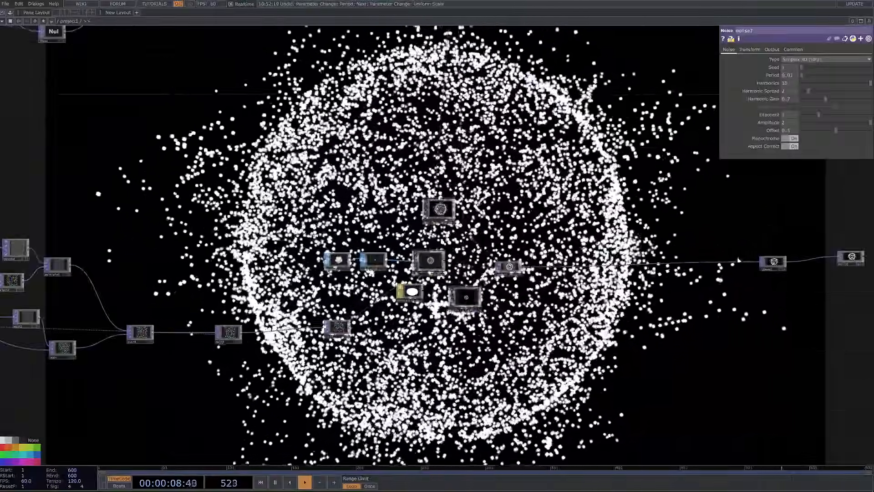
{"action": "left_click_drag", "start_coordinate": [538, 282], "coordinate": [530, 285]}
{"action": "left_click", "coordinate": [854, 266]}
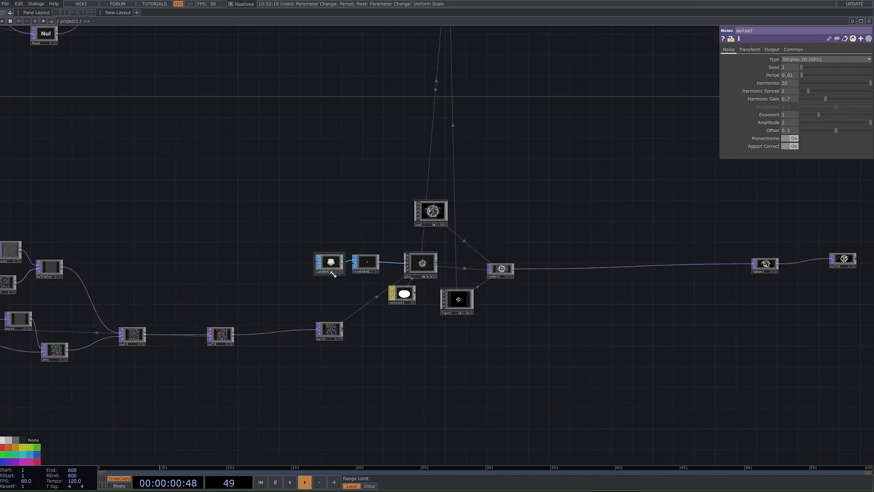
{"action": "left_click", "coordinate": [369, 267]}
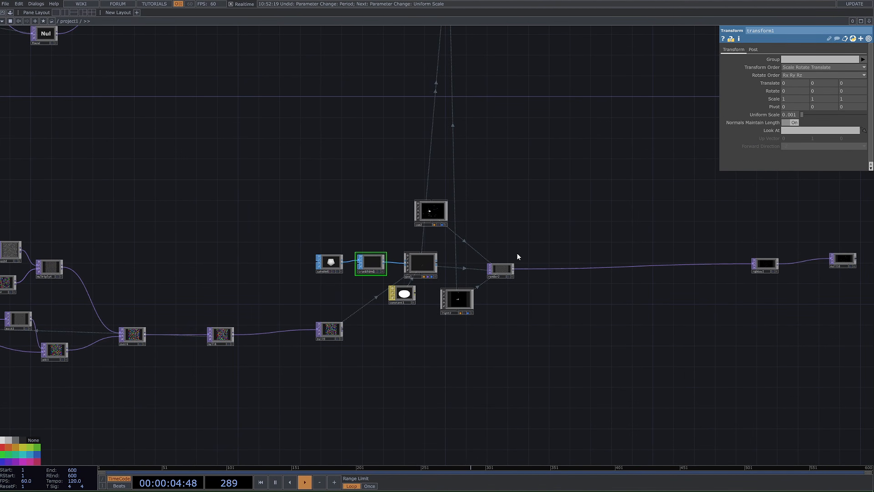
- Insert a Feedback TOP on the wire between render2 and rgbkey2, slightly above render2
{"action": "scroll", "coordinate": [474, 269], "scroll_direction": "down", "scroll_amount": 6}
{"action": "scroll", "coordinate": [469, 274], "scroll_direction": "up", "scroll_amount": 3}
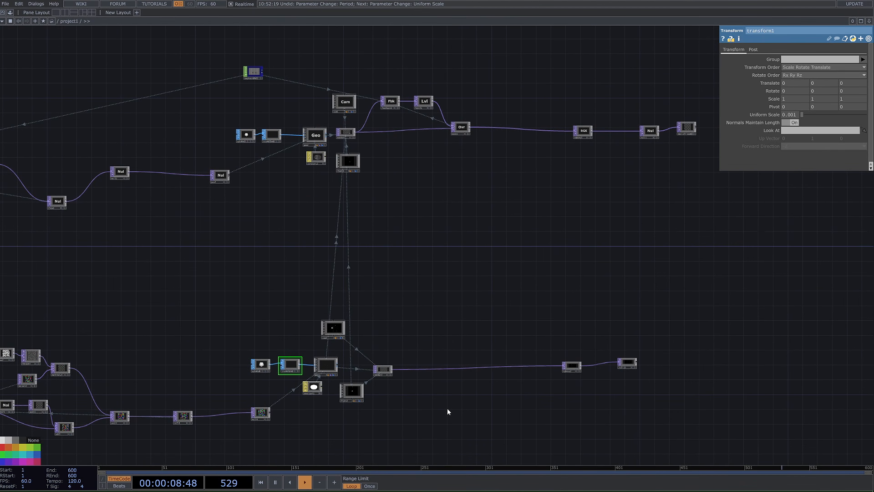
{"action": "scroll", "coordinate": [447, 408], "scroll_direction": "up", "scroll_amount": 3}
{"action": "left_click_drag", "start_coordinate": [416, 379], "coordinate": [397, 381]}
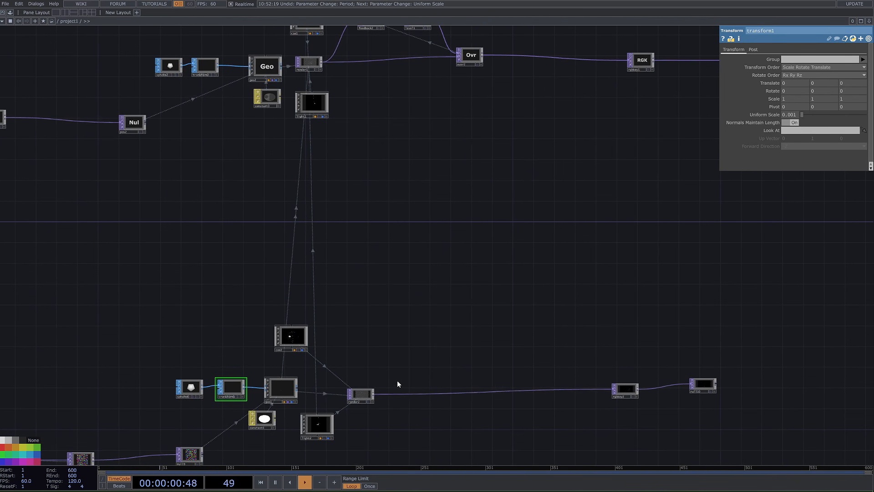
{"action": "right_click", "coordinate": [394, 395]}
{"action": "left_click", "coordinate": [409, 386]}
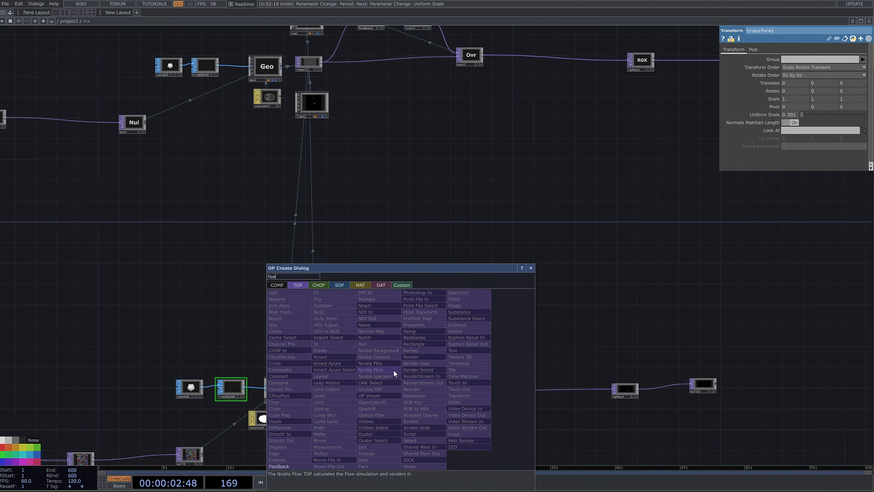
{"action": "type", "text": "feed"}
{"action": "left_click", "coordinate": [279, 465]}
{"action": "left_click", "coordinate": [404, 374]}
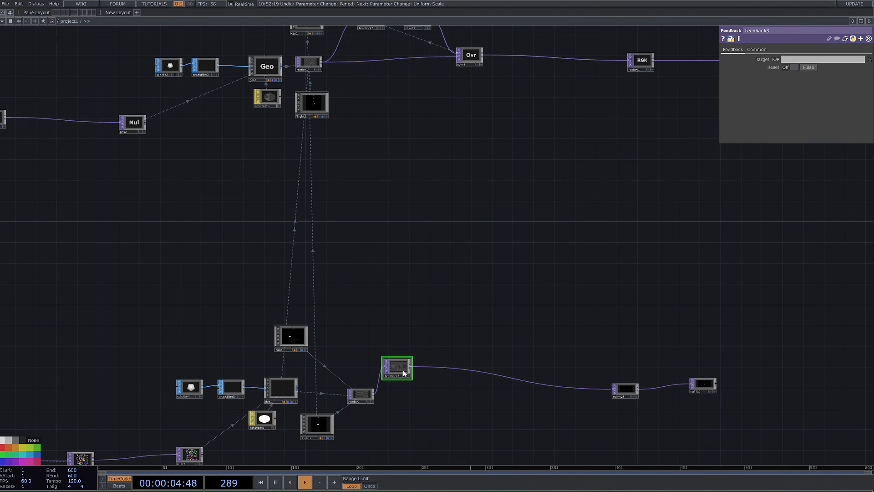
- Insert a Level TOP on the wire between feedback3 and rgbkey2
{"action": "right_click", "coordinate": [444, 368]}
{"action": "left_click", "coordinate": [468, 360]}
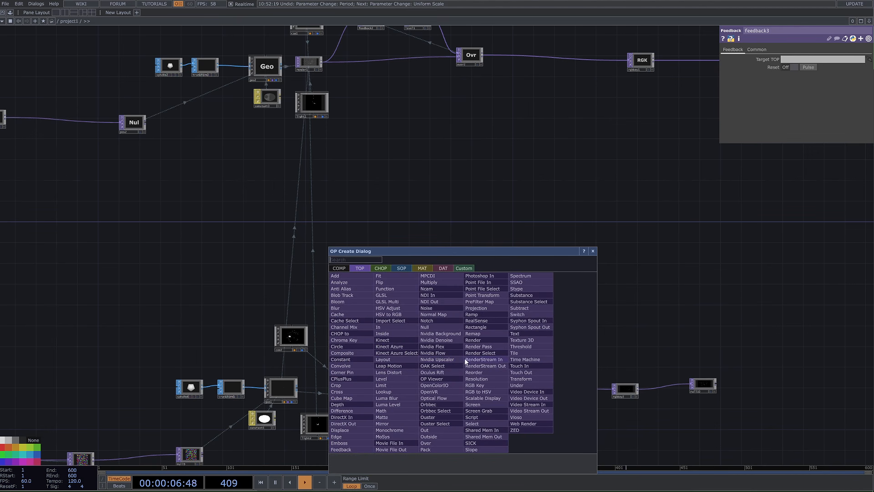
{"action": "type", "text": "lev"}
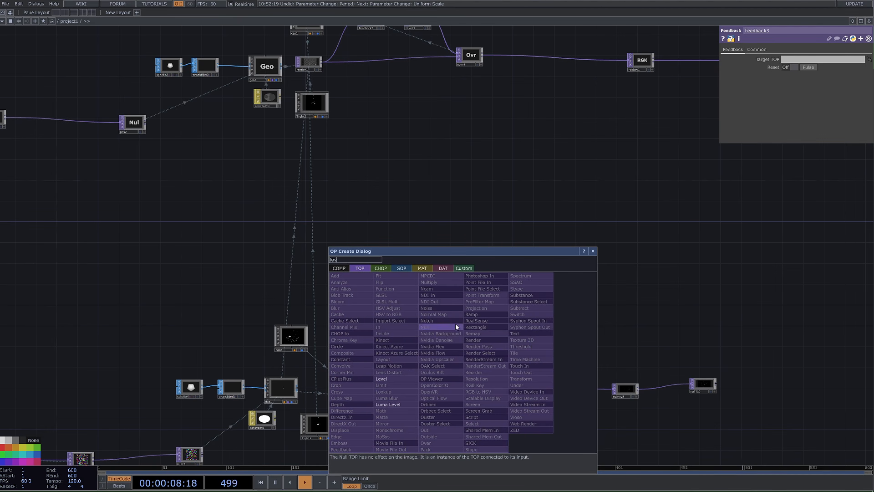
{"action": "left_click", "coordinate": [394, 379]}
{"action": "left_click", "coordinate": [461, 372]}
- Insert an Over TOP between level2 and rgbkey2, and connect render2 to its second input
{"action": "right_click", "coordinate": [496, 368]}
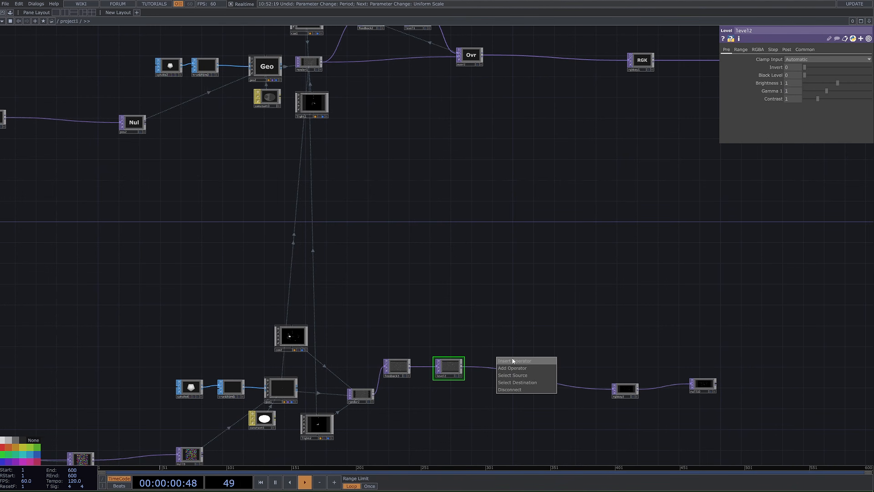
{"action": "left_click", "coordinate": [518, 360]}
{"action": "type", "text": "over"}
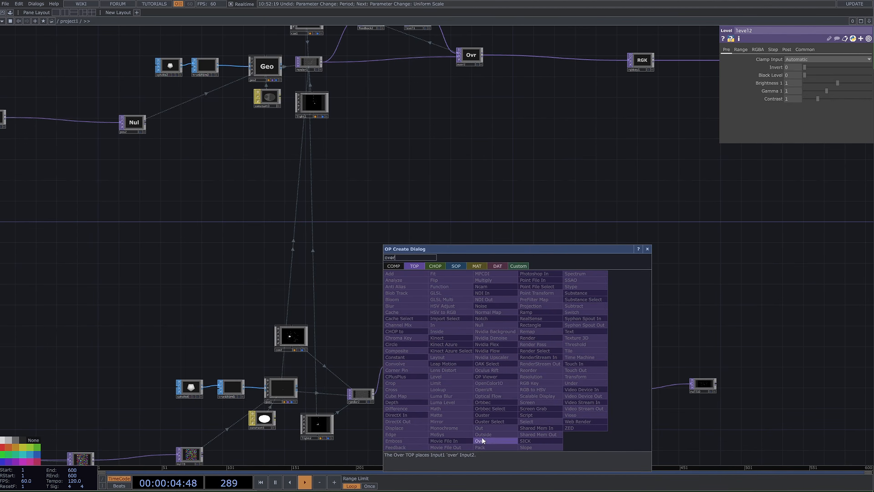
{"action": "left_click", "coordinate": [480, 441]}
{"action": "left_click", "coordinate": [485, 387]}
{"action": "left_click_drag", "start_coordinate": [485, 390], "coordinate": [496, 401]}
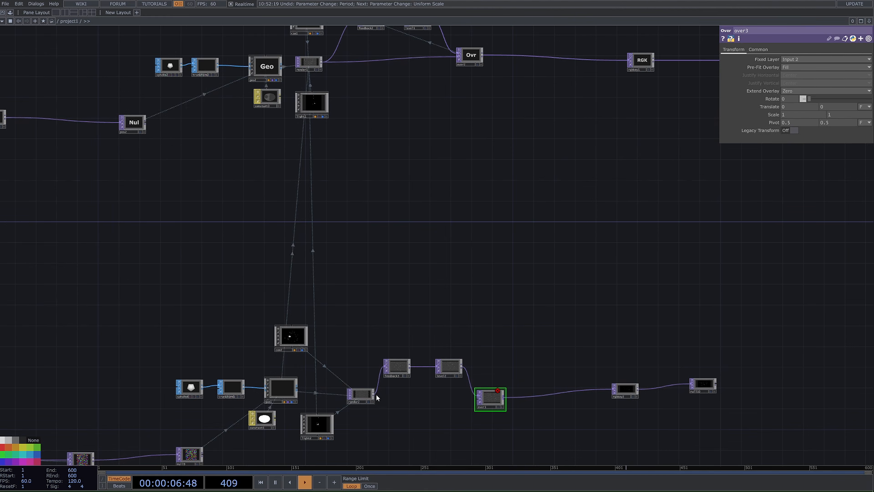
{"action": "left_click_drag", "start_coordinate": [376, 395], "coordinate": [479, 400]}
- Display null10's output as the network background and frame the whole network
{"action": "left_click_drag", "start_coordinate": [559, 346], "coordinate": [470, 330]}
{"action": "scroll", "coordinate": [437, 373], "scroll_direction": "up", "scroll_amount": 3}
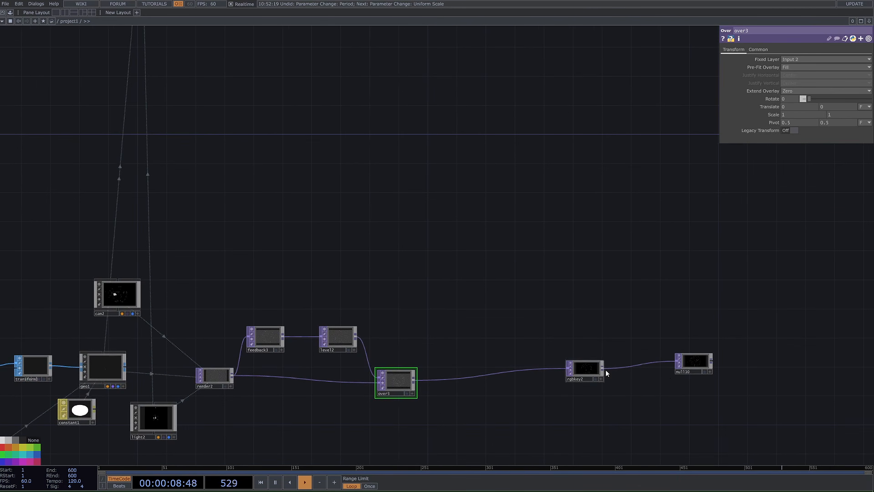
{"action": "left_click", "coordinate": [705, 371]}
{"action": "left_click_drag", "start_coordinate": [640, 319], "coordinate": [677, 325]}
{"action": "key", "text": "h"}
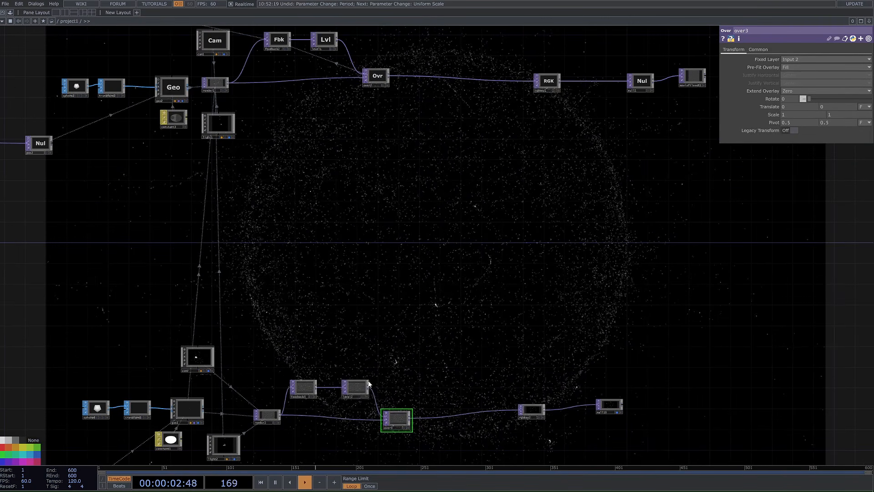
- Set feedback3's Target TOP to over3 so the render trail loops
{"action": "middle_click_drag", "start_coordinate": [405, 422], "coordinate": [458, 302]}
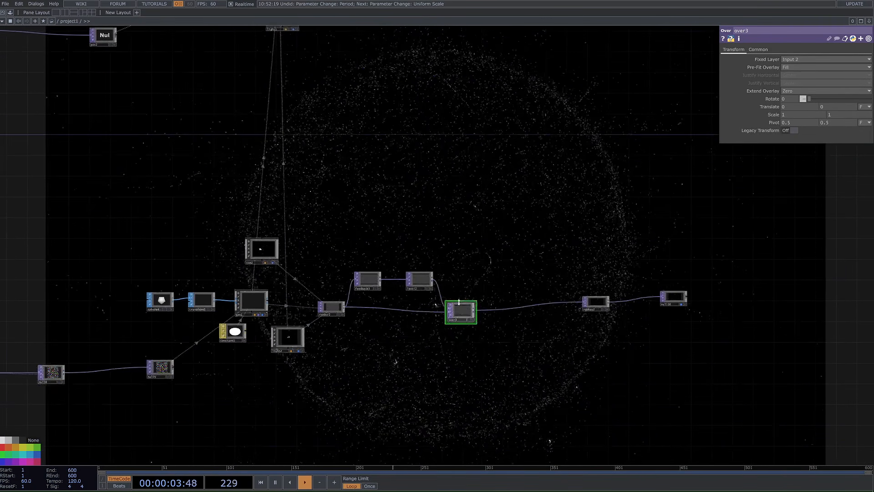
{"action": "left_click", "coordinate": [376, 284]}
{"action": "scroll", "coordinate": [385, 289], "scroll_direction": "up", "scroll_amount": 5}
{"action": "left_click_drag", "start_coordinate": [527, 332], "coordinate": [357, 269]}
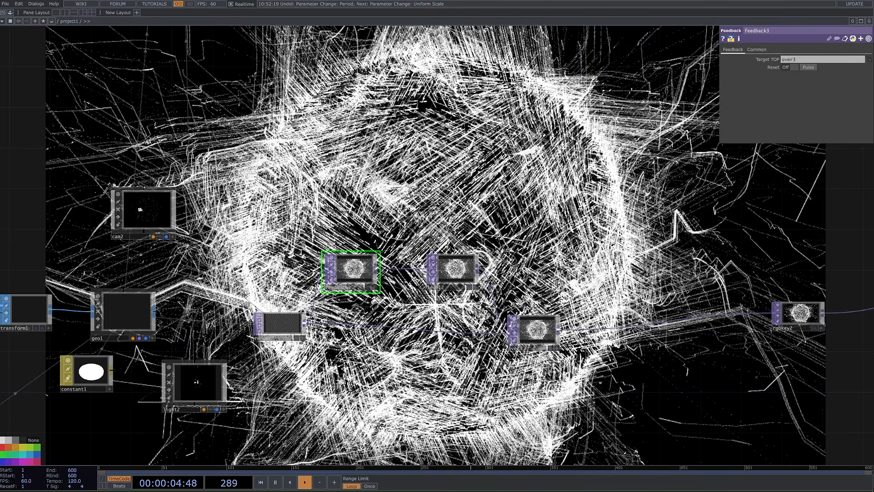
- Set level2's post opacity to 0.9
{"action": "left_click_drag", "start_coordinate": [609, 203], "coordinate": [583, 272]}
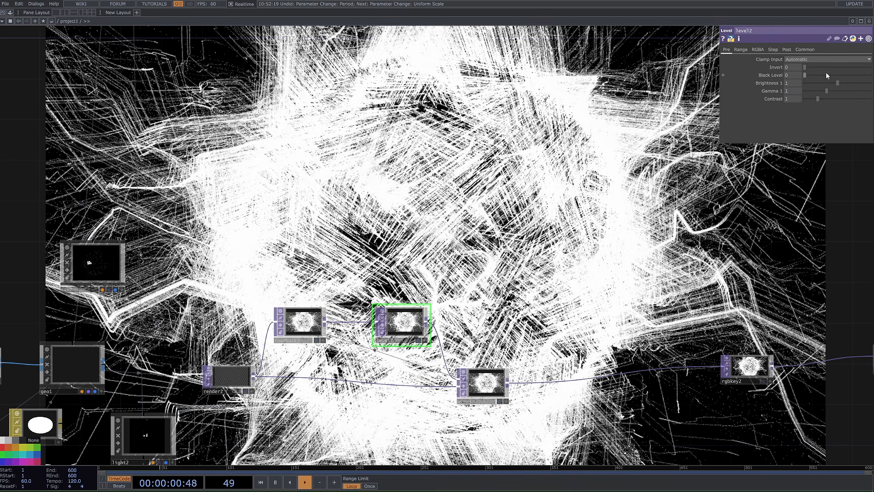
{"action": "left_click", "coordinate": [786, 49]}
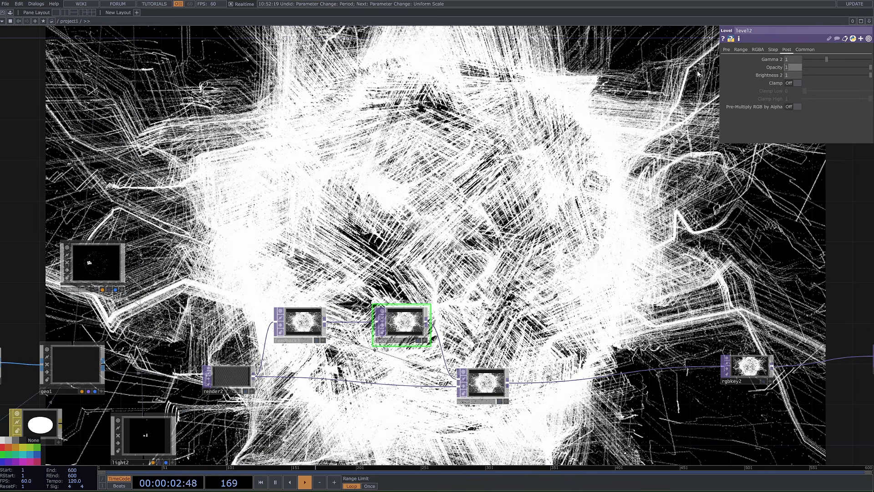
{"action": "type", "text": "."}
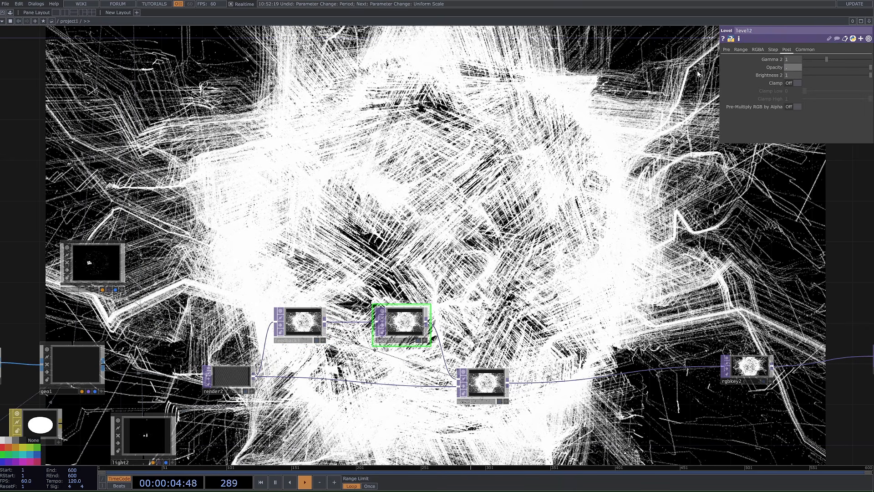
{"action": "type", "text": "9"}
{"action": "key", "text": "Return"}
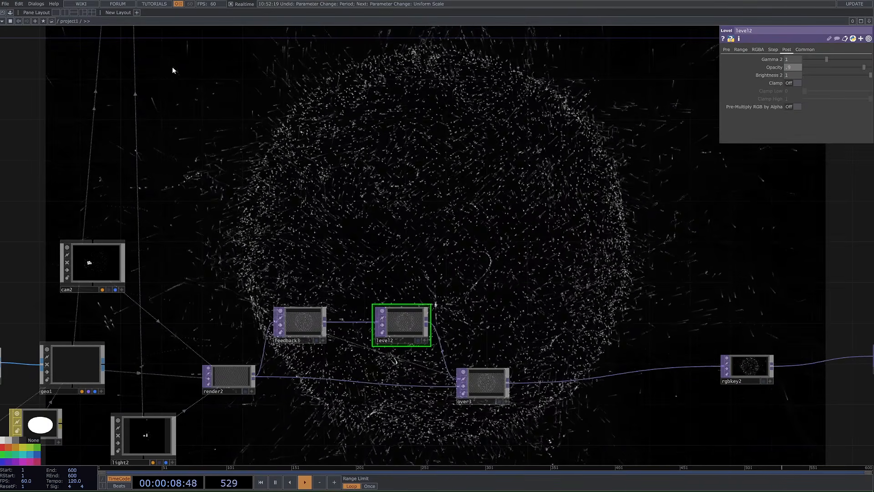
- Set render2's resolution to 1920 by 1080
{"action": "left_click", "coordinate": [232, 383]}
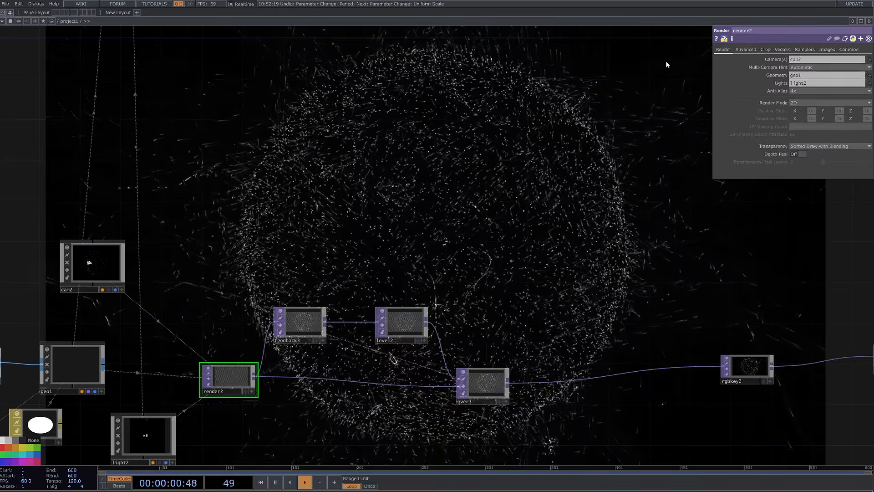
{"action": "left_click", "coordinate": [849, 50]}
{"action": "type", "text": "1"}
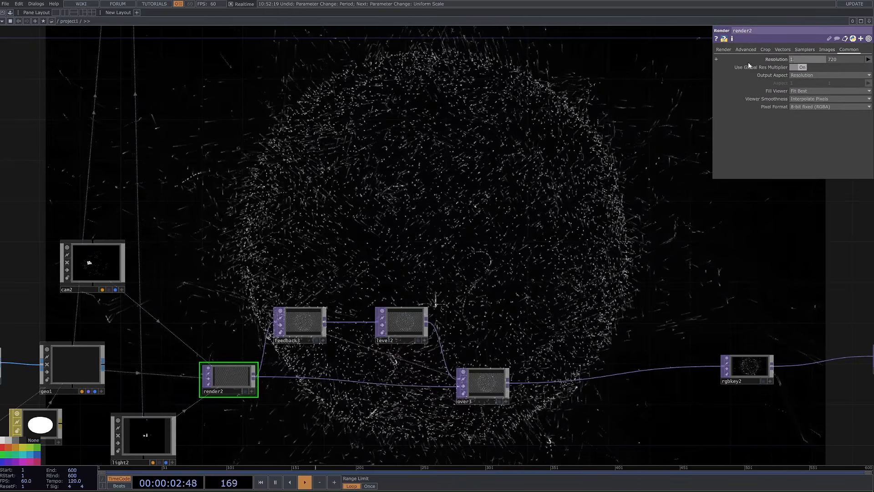
{"action": "type", "text": "920"}
{"action": "key", "text": "Tab"}
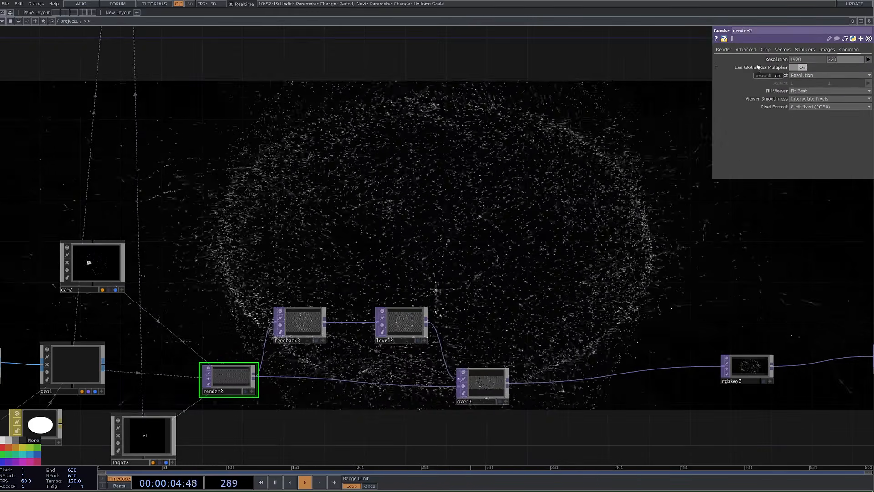
{"action": "type", "text": "1080"}
{"action": "key", "text": "Return"}
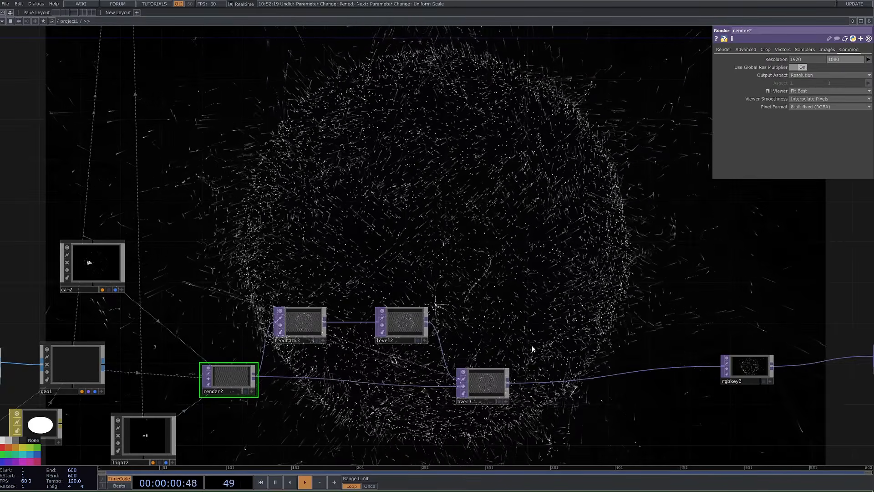
- Raise level2's post opacity to 0.999
{"action": "left_click", "coordinate": [416, 324]}
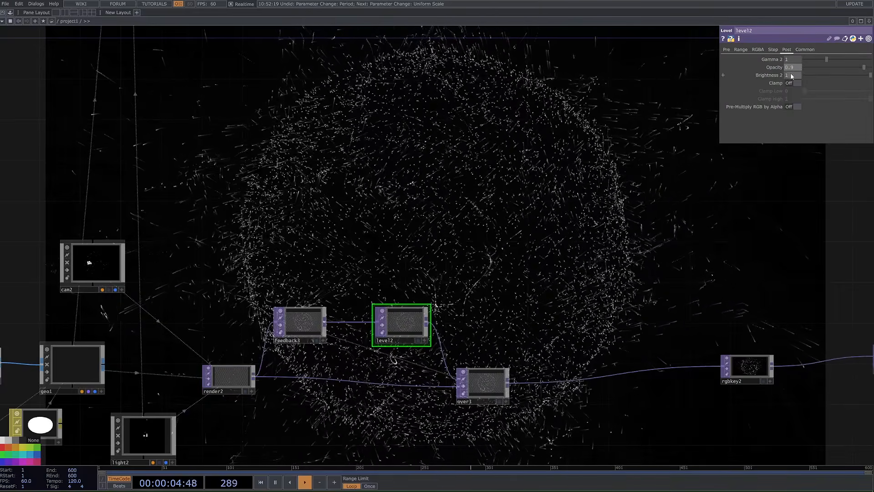
{"action": "type", "text": "9"}
{"action": "key", "text": "Return"}
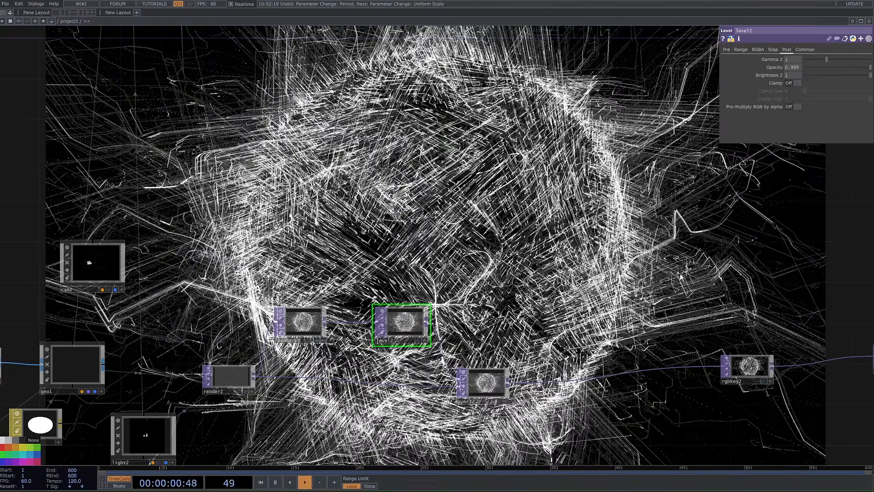
- Place a Keyboard In CHOP below render2's feedback chain and link its k1 channel to feedback3's Reset Pulse
{"action": "left_click_drag", "start_coordinate": [708, 345], "coordinate": [653, 336]}
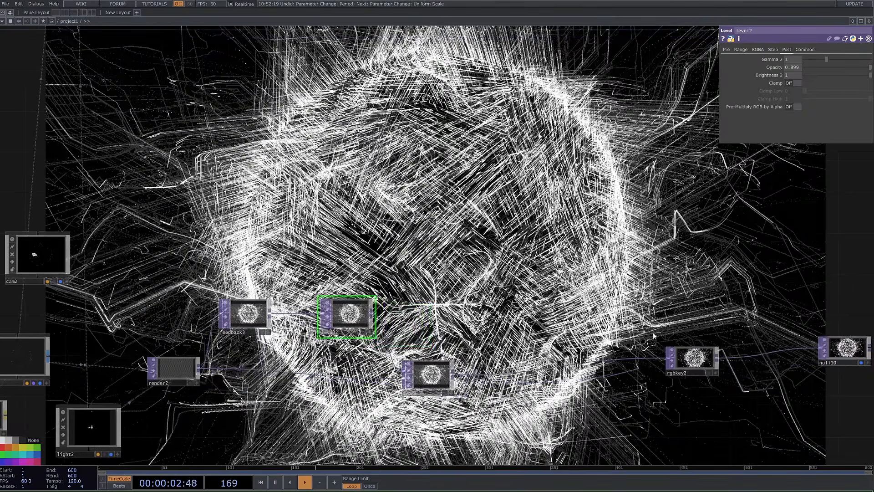
{"action": "left_click_drag", "start_coordinate": [382, 341], "coordinate": [682, 206]}
{"action": "scroll", "coordinate": [682, 206], "scroll_direction": "down", "scroll_amount": 6}
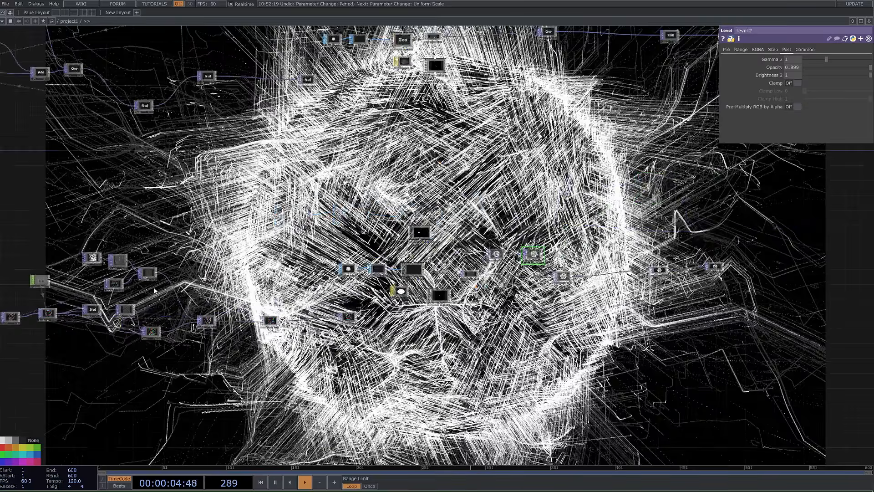
{"action": "scroll", "coordinate": [495, 314], "scroll_direction": "up", "scroll_amount": 5}
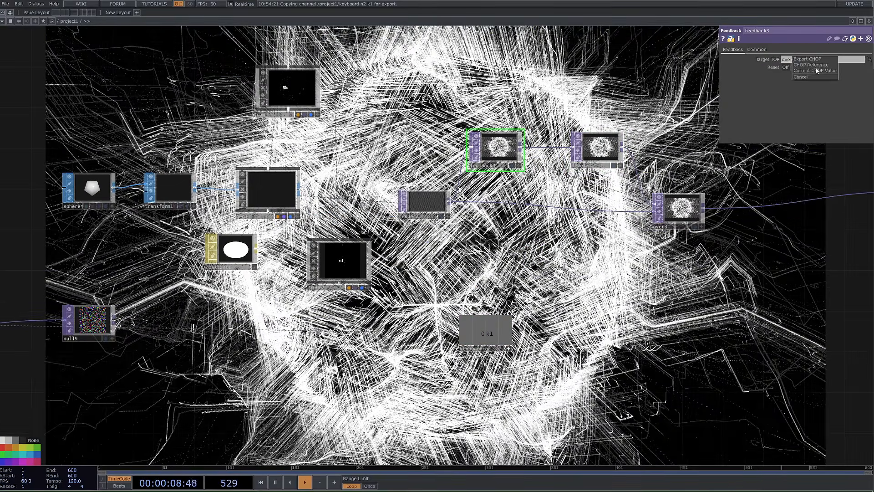
{"action": "left_click_drag", "start_coordinate": [516, 318], "coordinate": [428, 304]}
{"action": "scroll", "coordinate": [428, 304], "scroll_direction": "down", "scroll_amount": 4}
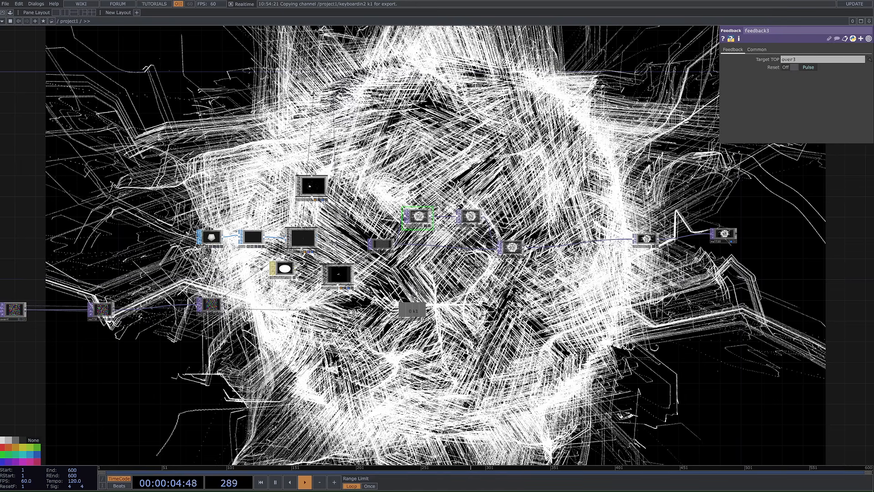
- Try a post opacity of 0.99 on level2, and settle on 0.95
{"action": "left_click_drag", "start_coordinate": [578, 303], "coordinate": [872, 292]}
{"action": "scroll", "coordinate": [359, 322], "scroll_direction": "down", "scroll_amount": 3}
{"action": "left_click_drag", "start_coordinate": [805, 355], "coordinate": [628, 357]}
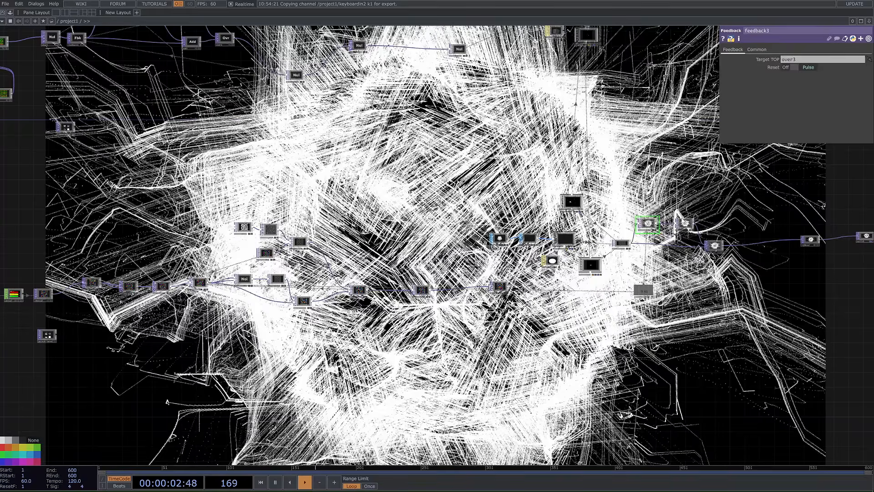
{"action": "left_click", "coordinate": [799, 68]}
{"action": "key", "text": "BackSpace"}
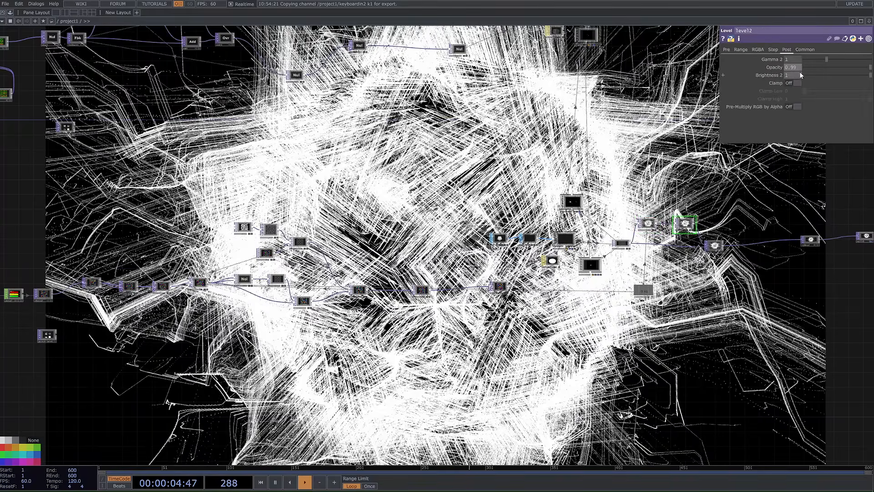
{"action": "key", "text": "Return"}
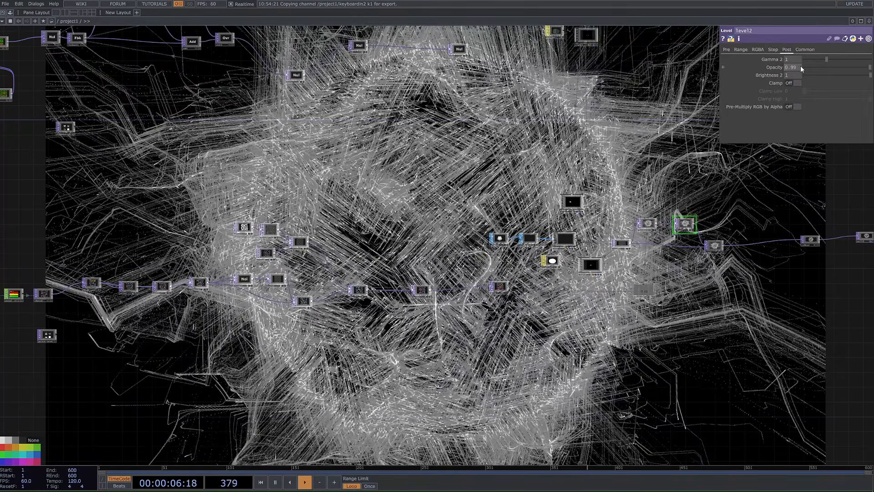
{"action": "left_click", "coordinate": [798, 68]}
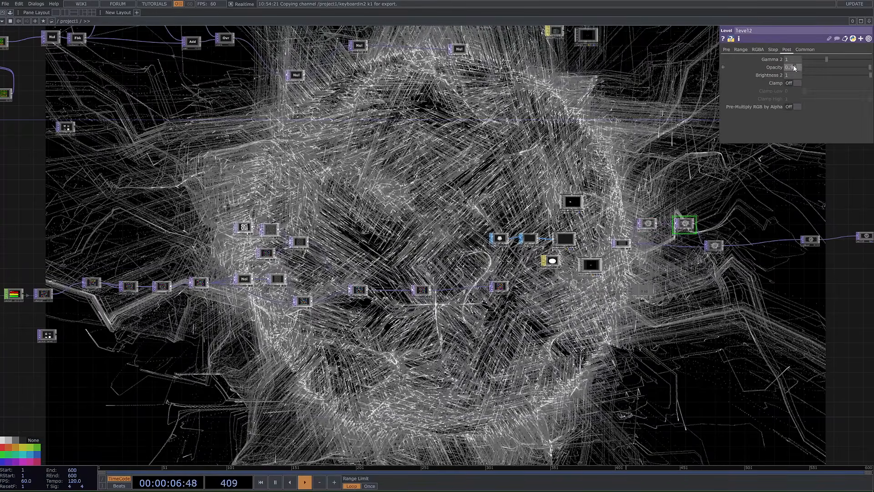
{"action": "key", "text": "BackSpace"}
{"action": "type", "text": "5"}
{"action": "key", "text": "Return"}
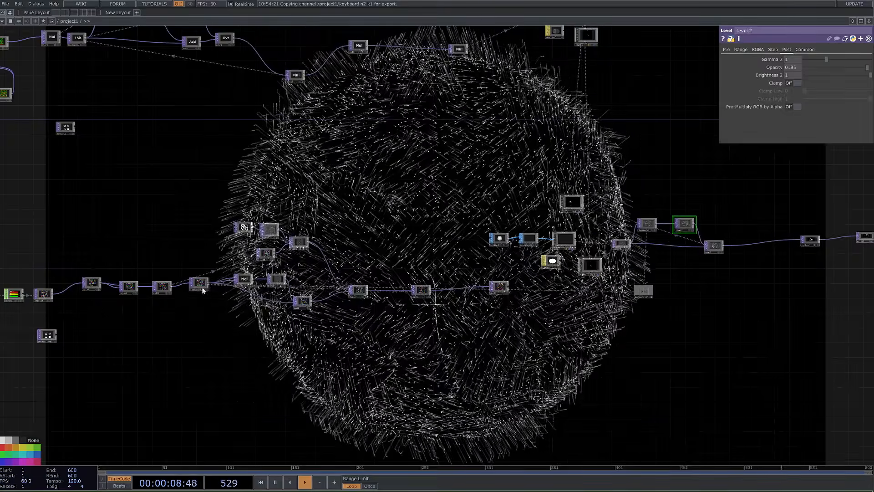
- Try an exponent of 4 on noise23, and undo the change
{"action": "scroll", "coordinate": [199, 286], "scroll_direction": "up", "scroll_amount": 5}
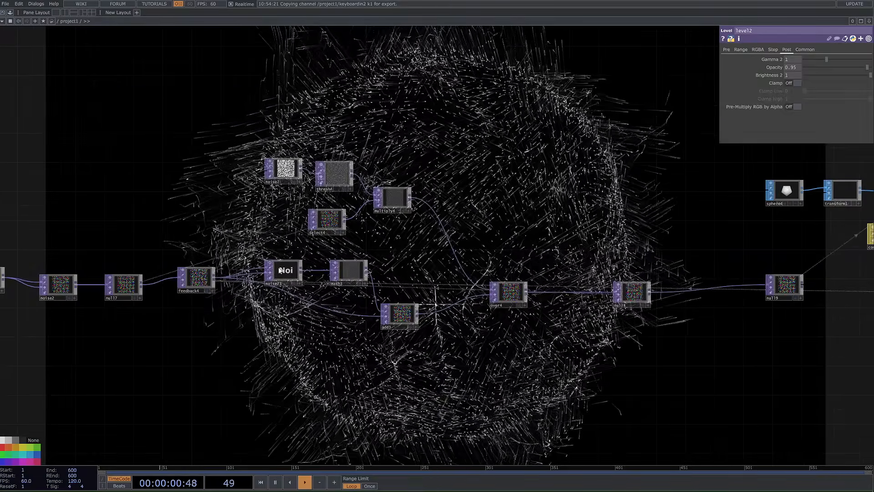
{"action": "left_click", "coordinate": [284, 273]}
{"action": "left_click_drag", "start_coordinate": [286, 274], "coordinate": [293, 269]}
{"action": "left_click_drag", "start_coordinate": [635, 163], "coordinate": [650, 180]}
{"action": "left_click", "coordinate": [729, 49]}
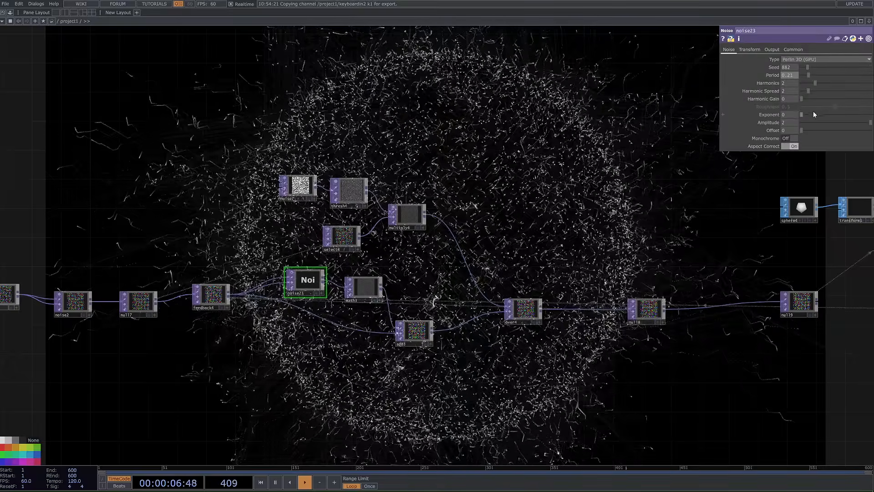
{"action": "left_click_drag", "start_coordinate": [817, 114], "coordinate": [870, 114]}
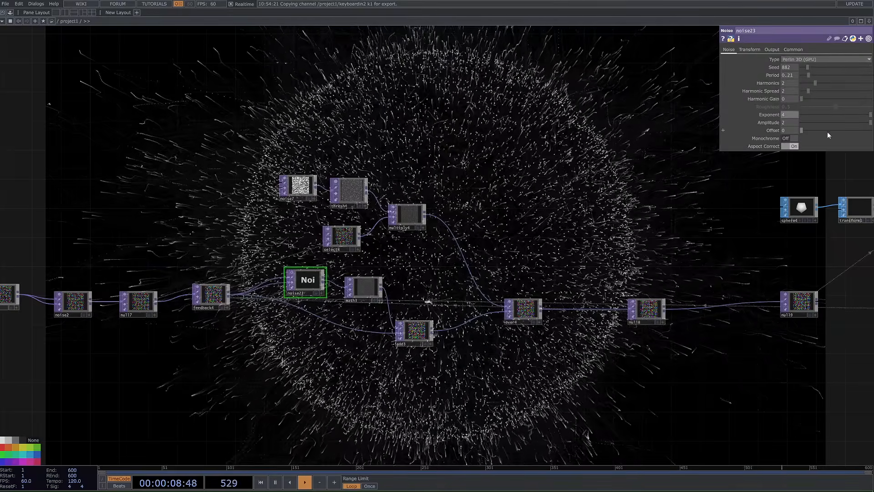
{"action": "key", "text": "ctrl+z"}
- Set noise23's harmonics to 10 and its period to 2
{"action": "left_click_drag", "start_coordinate": [814, 84], "coordinate": [871, 83]}
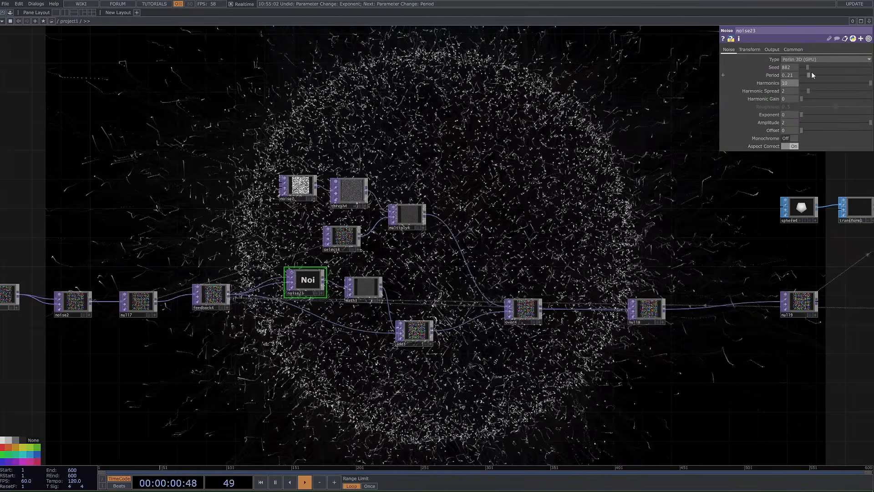
{"action": "left_click_drag", "start_coordinate": [810, 75], "coordinate": [871, 75]}
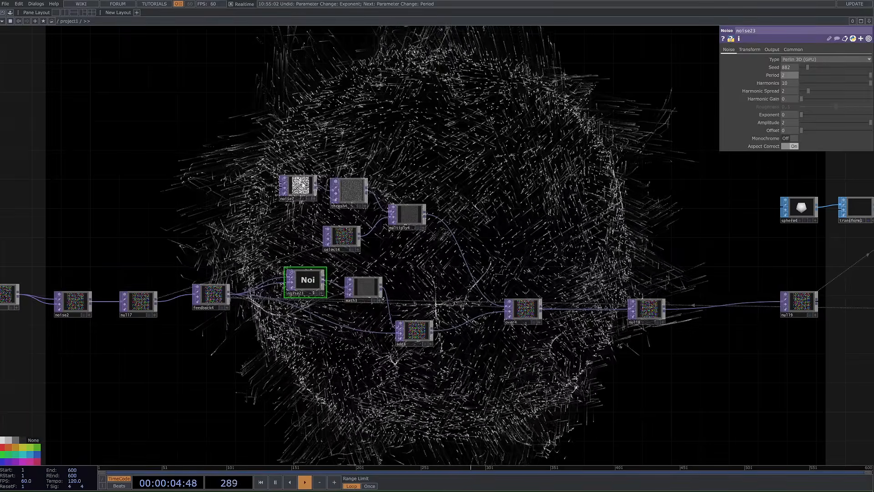
- Try an exponent of 0 on noise7, and undo the change
{"action": "left_click", "coordinate": [298, 187]}
{"action": "left_click_drag", "start_coordinate": [814, 114], "coordinate": [796, 113]}
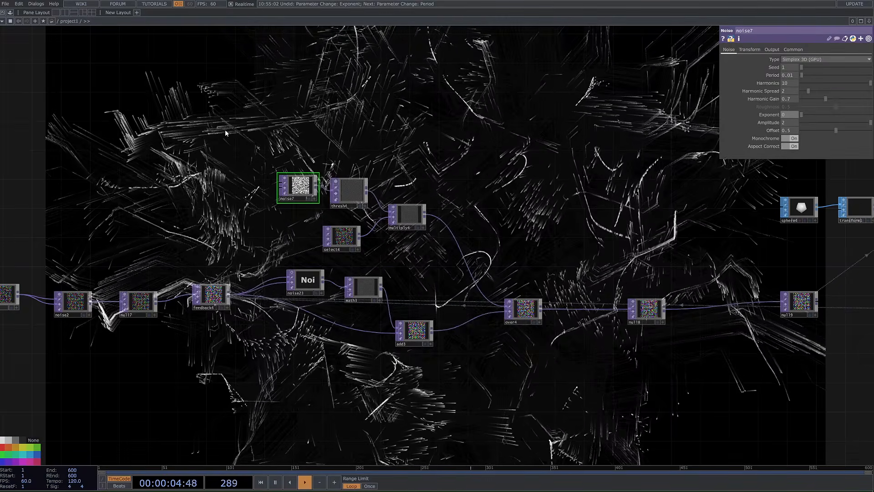
{"action": "left_click_drag", "start_coordinate": [226, 138], "coordinate": [430, 219]}
{"action": "scroll", "coordinate": [345, 223], "scroll_direction": "up", "scroll_amount": 5}
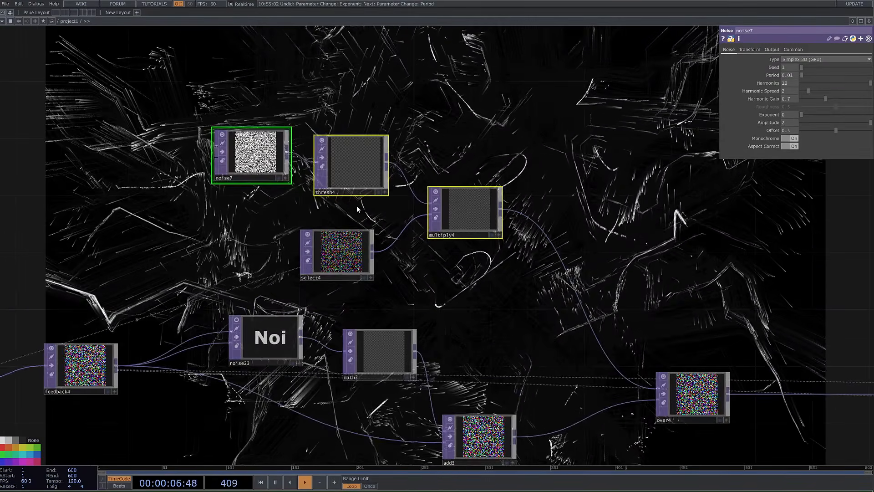
{"action": "left_click_drag", "start_coordinate": [487, 291], "coordinate": [234, 114]}
{"action": "right_click_drag", "start_coordinate": [233, 113], "coordinate": [232, 113]}
{"action": "scroll", "coordinate": [537, 223], "scroll_direction": "down", "scroll_amount": 3}
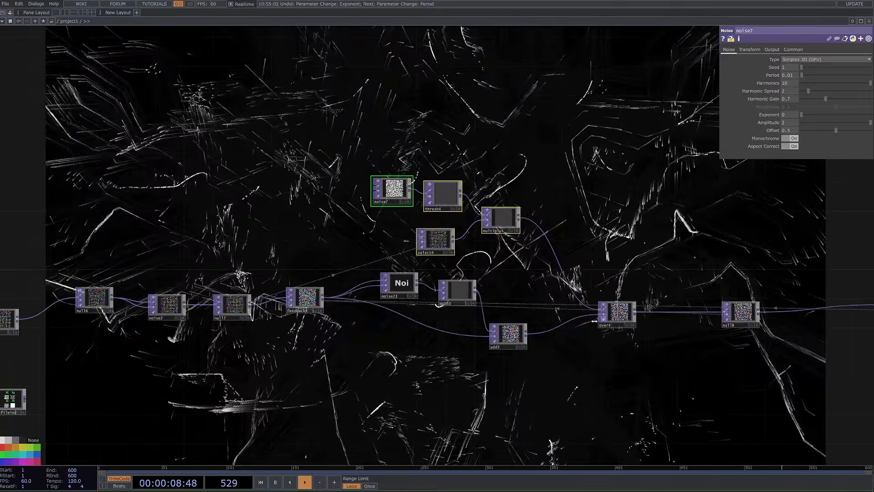
{"action": "scroll", "coordinate": [485, 318], "scroll_direction": "up", "scroll_amount": 3}
{"action": "scroll", "coordinate": [701, 307], "scroll_direction": "down", "scroll_amount": 3}
{"action": "key", "text": "ctrl+z"}
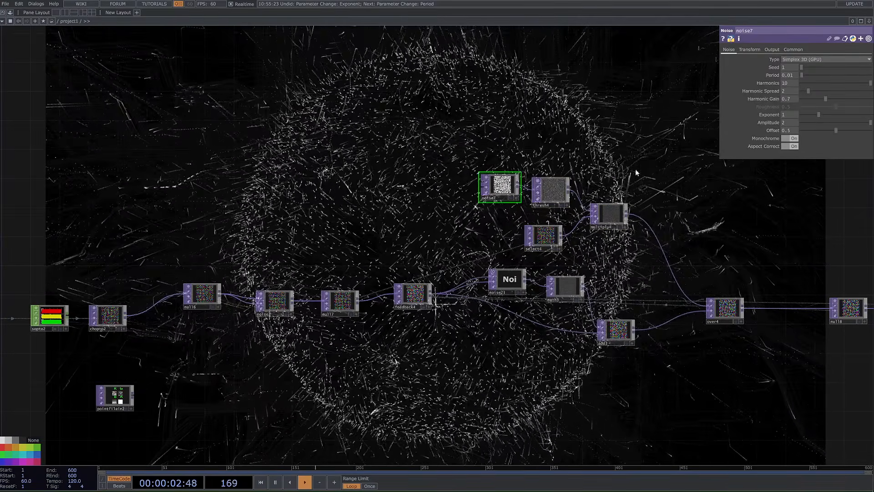
- Lower noise7's amplitude to 1.63, and undo the trial change of its offset
{"action": "mouse_move", "coordinate": [830, 124]}
{"action": "left_mouse_down"}
{"action": "mouse_move", "coordinate": [812, 124]}
{"action": "mouse_move", "coordinate": [858, 122]}
{"action": "mouse_move", "coordinate": [822, 131]}
{"action": "left_mouse_up"}
{"action": "key", "text": "ctrl+z"}
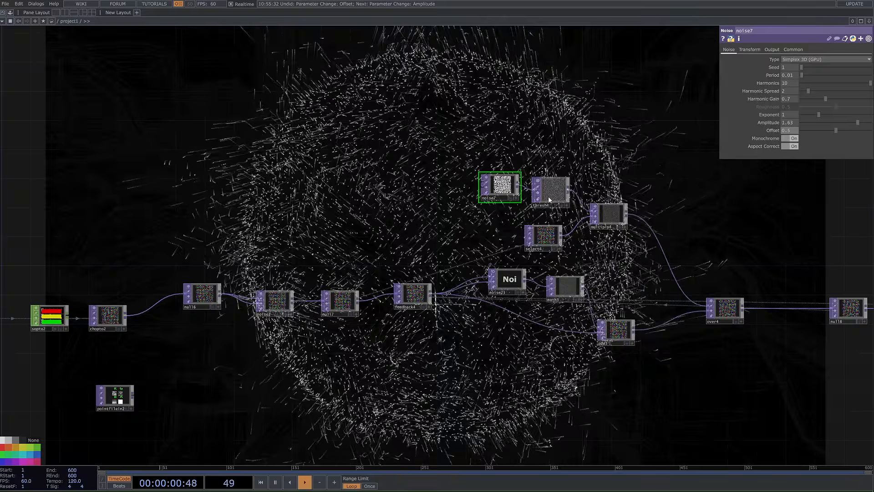
- Try a post opacity of 0.999 on level2 again, and undo the change
{"action": "scroll", "coordinate": [541, 244], "scroll_direction": "down", "scroll_amount": 1}
{"action": "scroll", "coordinate": [542, 243], "scroll_direction": "down", "scroll_amount": 3}
{"action": "left_click_drag", "start_coordinate": [597, 323], "coordinate": [323, 321]}
{"action": "scroll", "coordinate": [323, 321], "scroll_direction": "down", "scroll_amount": 4}
{"action": "left_click_drag", "start_coordinate": [540, 322], "coordinate": [187, 316]}
{"action": "left_click_drag", "start_coordinate": [517, 200], "coordinate": [462, 250]}
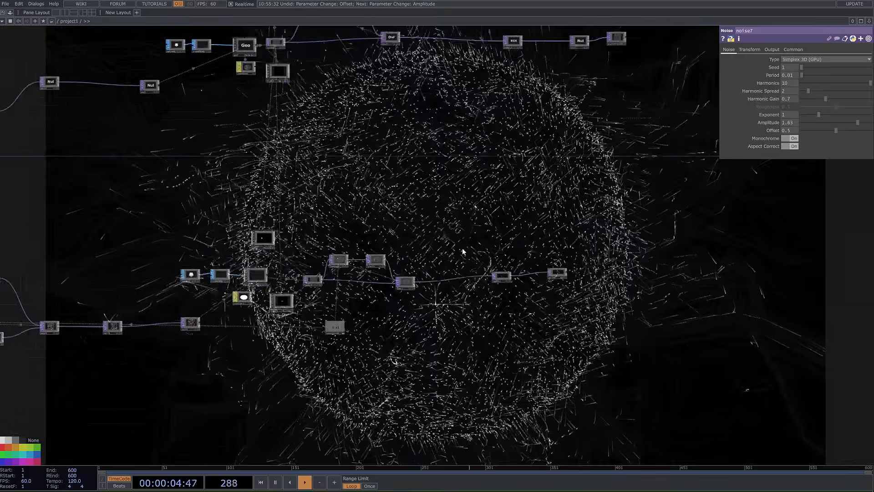
{"action": "scroll", "coordinate": [462, 249], "scroll_direction": "up", "scroll_amount": 2}
{"action": "scroll", "coordinate": [405, 292], "scroll_direction": "up", "scroll_amount": 2}
{"action": "left_click", "coordinate": [348, 267]}
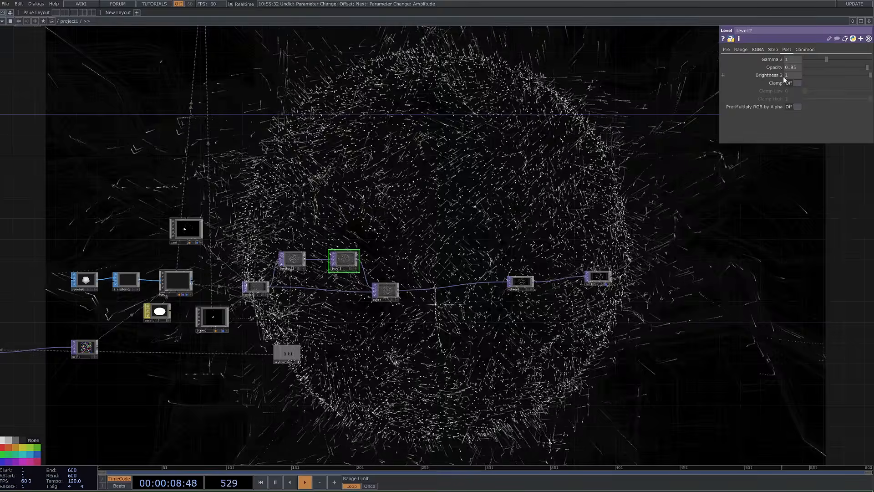
{"action": "type", "text": "0.999"}
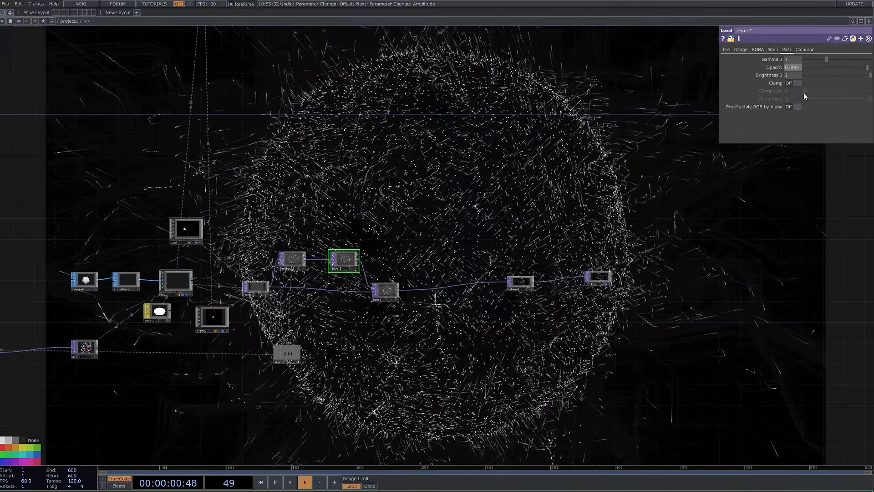
{"action": "key", "text": "Return"}
{"action": "key", "text": "ctrl+z"}
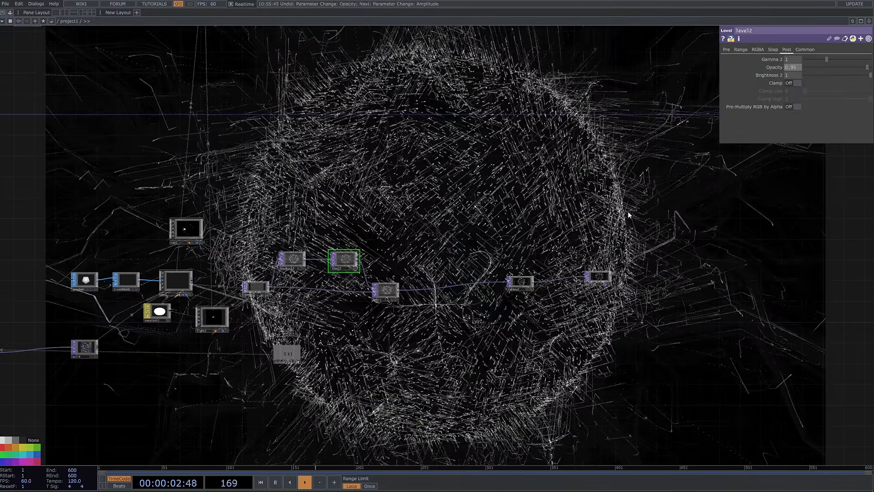
- Add the bloom component from the ImageFilters palette to the network beside over3
{"action": "left_click", "coordinate": [9, 13]}
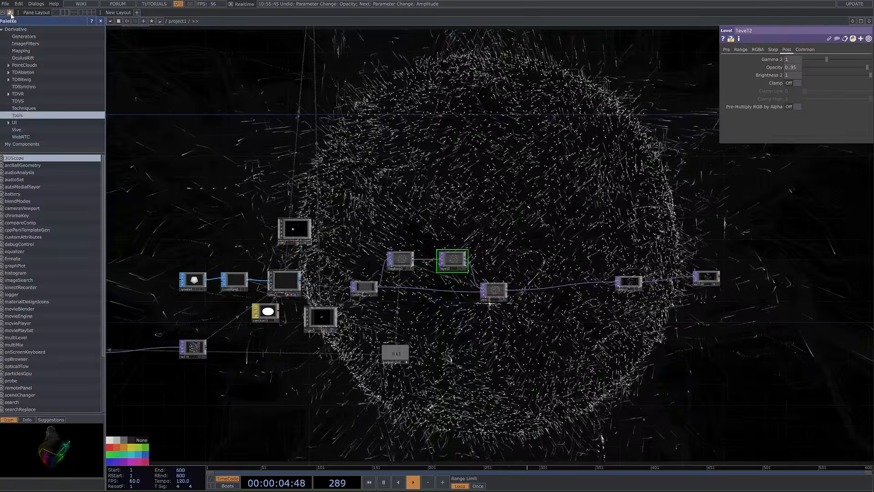
{"action": "left_click", "coordinate": [34, 44]}
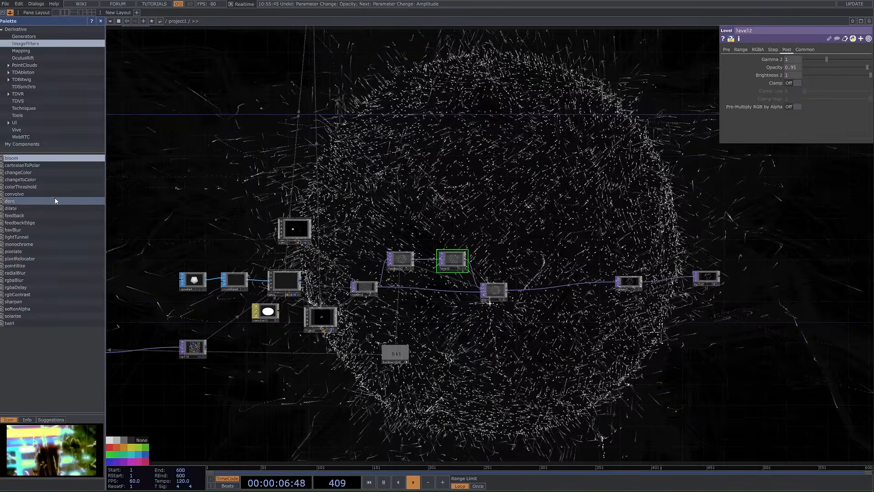
{"action": "left_click_drag", "start_coordinate": [533, 298], "coordinate": [542, 290]}
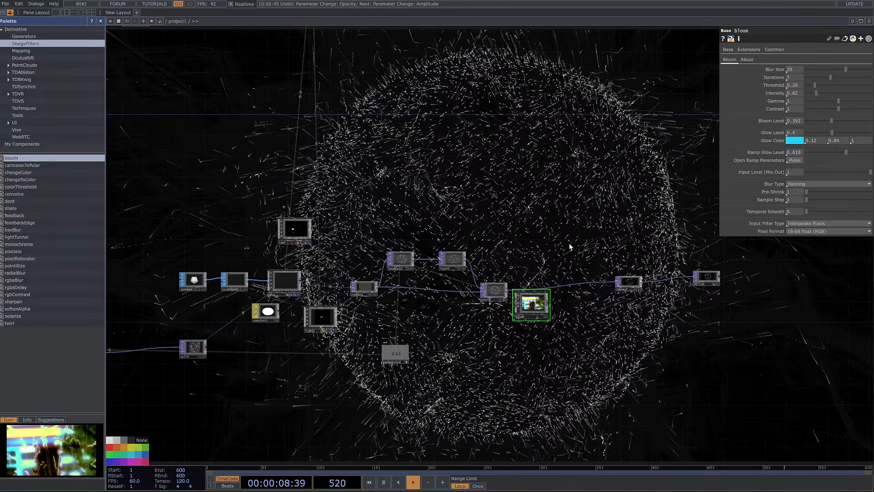
- Insert the bloom component between over3 and rgbkey2 by wiring over3 into it and its output into rgbkey2
{"action": "left_click_drag", "start_coordinate": [569, 242], "coordinate": [489, 240]}
{"action": "scroll", "coordinate": [451, 266], "scroll_direction": "up", "scroll_amount": 3}
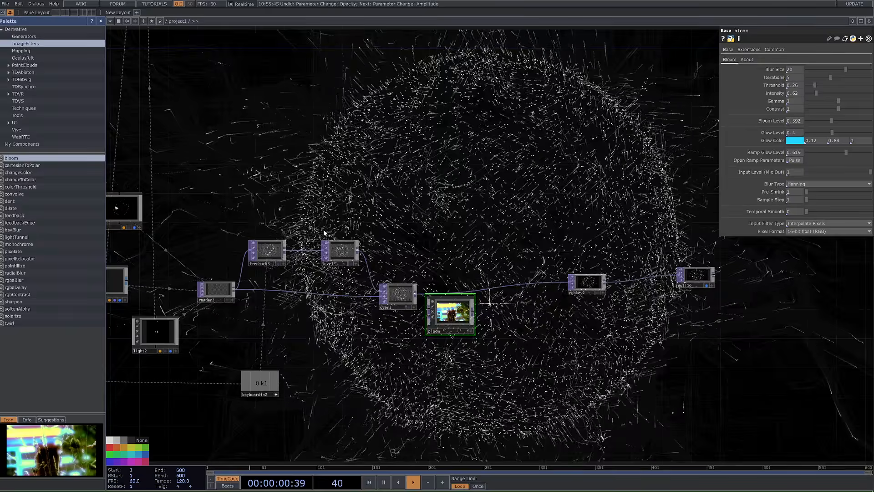
{"action": "scroll", "coordinate": [330, 234], "scroll_direction": "down", "scroll_amount": 2}
{"action": "scroll", "coordinate": [389, 270], "scroll_direction": "up", "scroll_amount": 3}
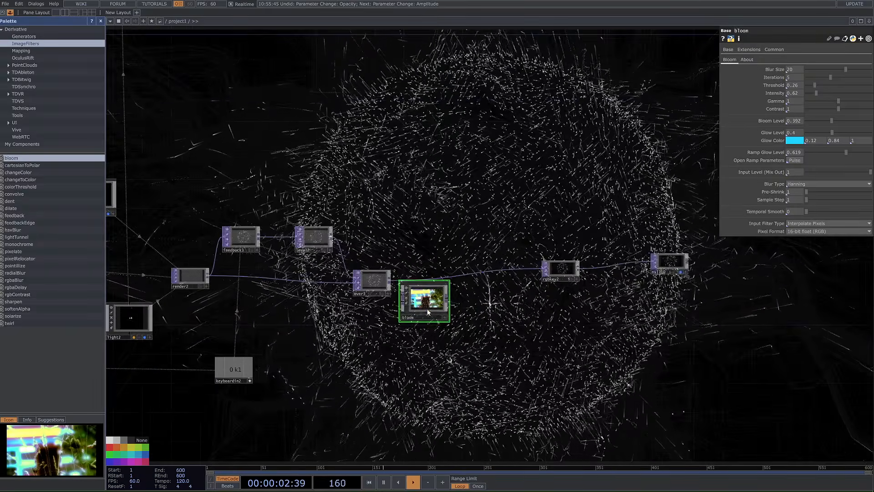
{"action": "left_click_drag", "start_coordinate": [426, 307], "coordinate": [457, 315]}
{"action": "left_click_drag", "start_coordinate": [391, 281], "coordinate": [433, 301]}
{"action": "scroll", "coordinate": [474, 303], "scroll_direction": "up", "scroll_amount": 3}
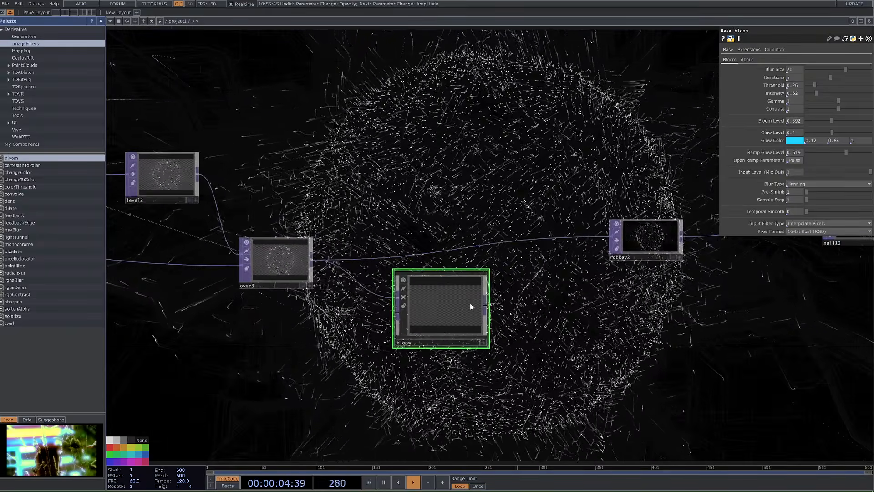
{"action": "left_click_drag", "start_coordinate": [485, 306], "coordinate": [611, 237]}
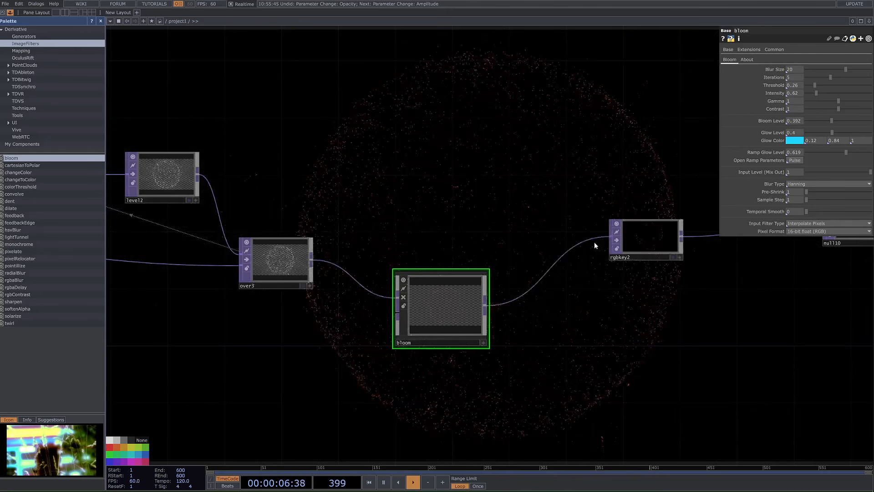
{"action": "left_click_drag", "start_coordinate": [480, 280], "coordinate": [405, 313]}
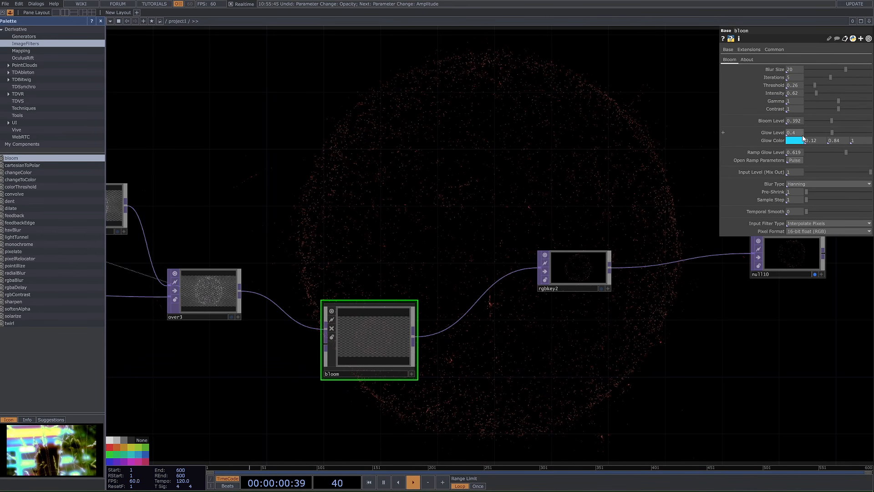
- Set the bloom's glow color to white and its ramp glow level to 0
{"action": "left_click", "coordinate": [795, 142]}
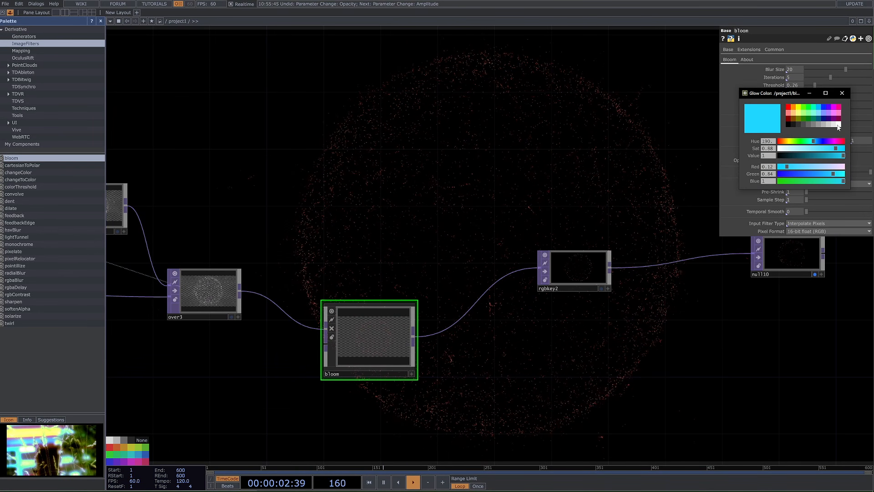
{"action": "left_click", "coordinate": [838, 126]}
{"action": "left_click", "coordinate": [841, 93]}
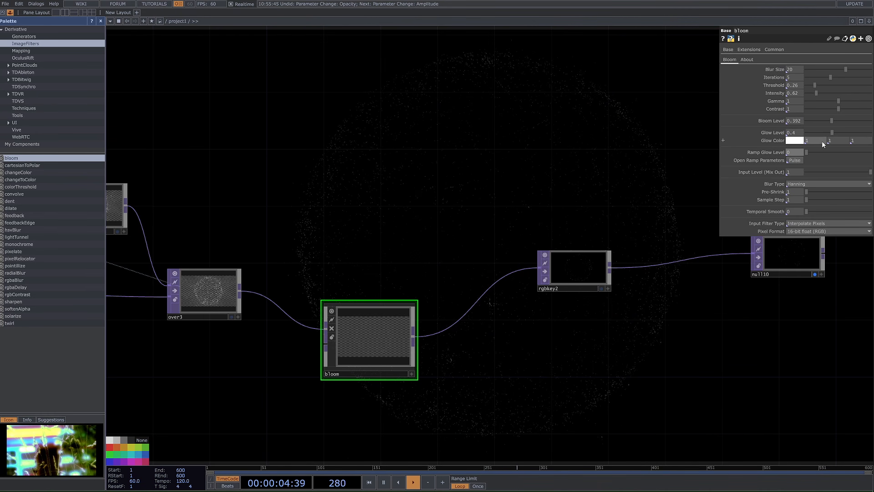
- Set the bloom's threshold to 0.095, intensity to 1.07, bloom level to 0.24 and glow level to 0.989, with a red glow color
{"action": "left_click_drag", "start_coordinate": [819, 86], "coordinate": [868, 122]}
{"action": "left_click", "coordinate": [802, 141]}
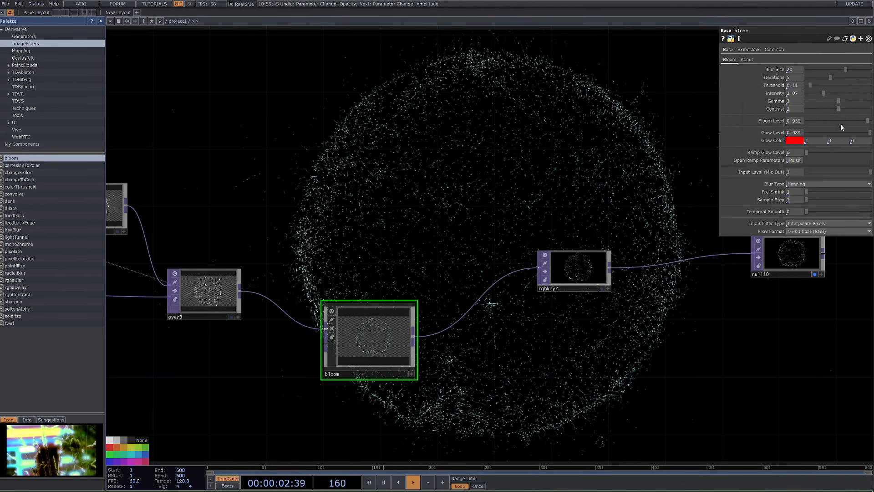
{"action": "left_click_drag", "start_coordinate": [809, 84], "coordinate": [793, 100]}
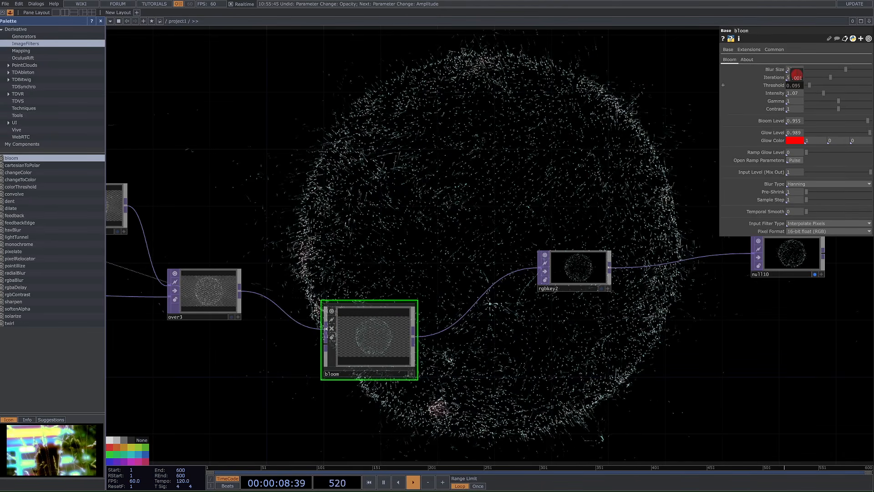
{"action": "left_click_drag", "start_coordinate": [840, 122], "coordinate": [821, 121]}
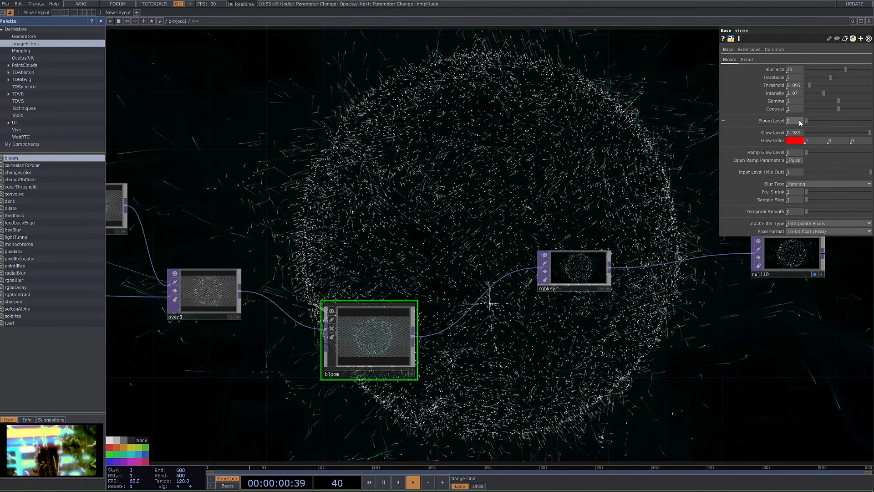
- Change the bloom's pixel format to 11-bit float (RGB), Positive Values Only
{"action": "left_click_drag", "start_coordinate": [581, 226], "coordinate": [587, 275]}
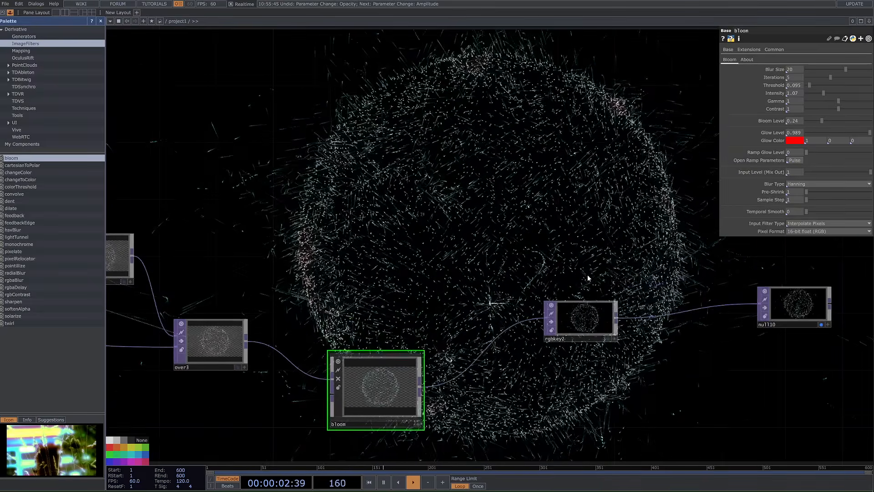
{"action": "left_click_drag", "start_coordinate": [703, 249], "coordinate": [766, 265]}
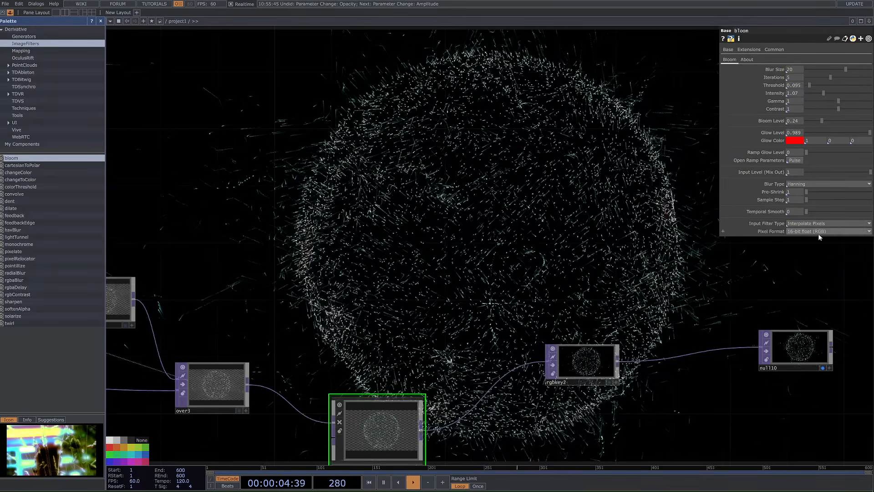
{"action": "left_click", "coordinate": [812, 246]}
{"action": "left_click_drag", "start_coordinate": [635, 209], "coordinate": [655, 184]}
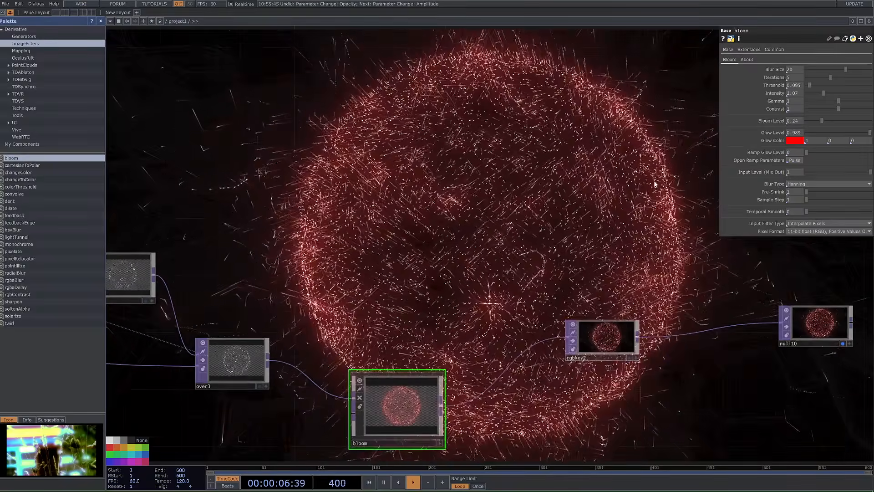
- Switch the bloom's glow color back to white, and set its threshold to 0.41 and blur size to 1
{"action": "left_click", "coordinate": [792, 141]}
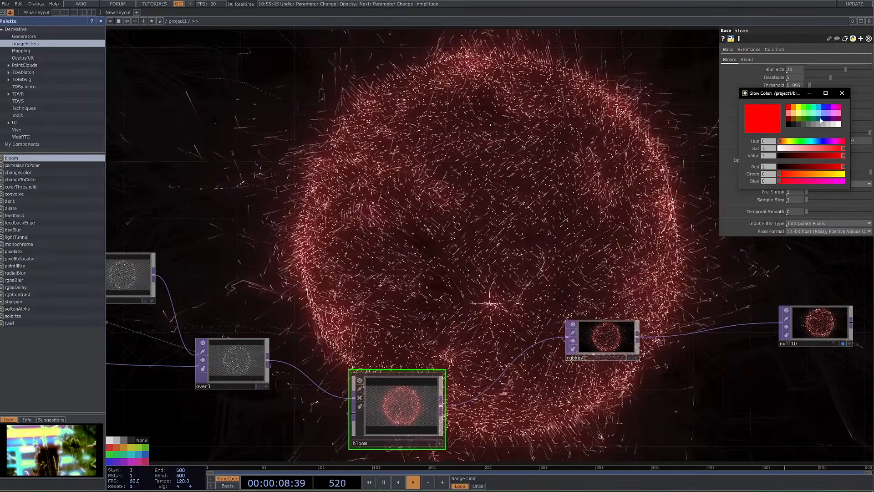
{"action": "left_click", "coordinate": [839, 123]}
{"action": "left_click", "coordinate": [845, 92]}
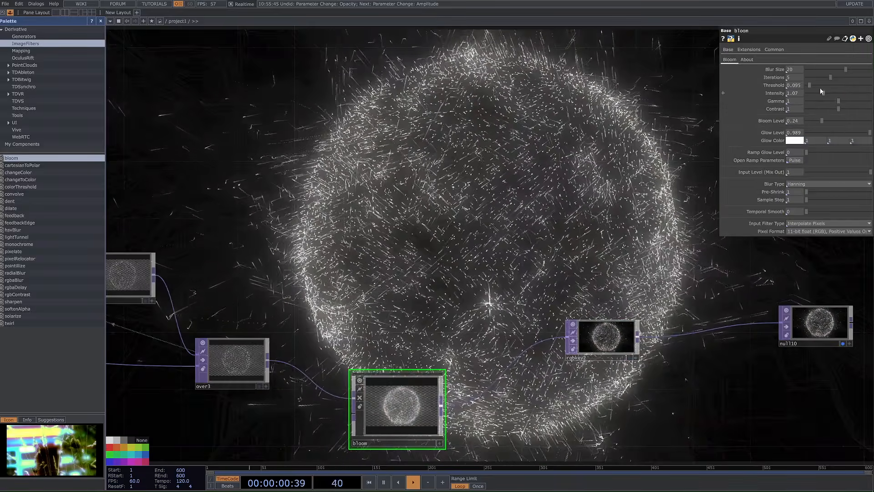
{"action": "left_click_drag", "start_coordinate": [813, 85], "coordinate": [761, 73]}
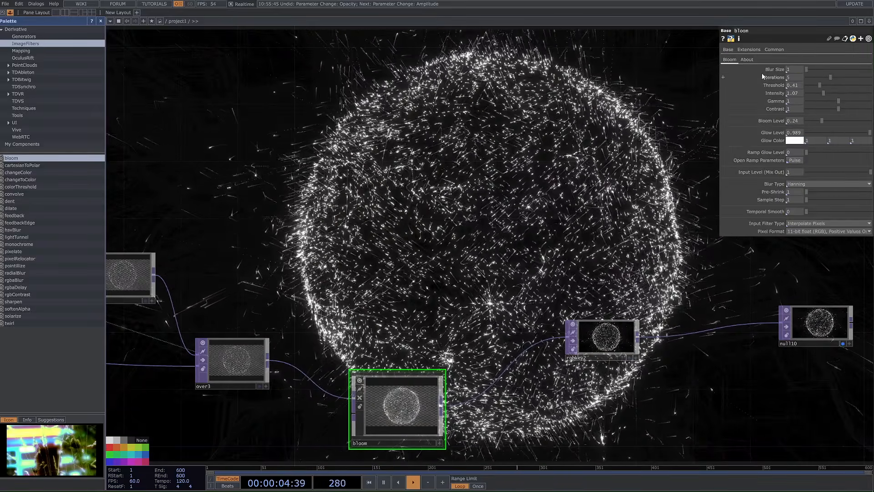
- Raise the post opacity of level2 to 0.99 for a longer feedback trail
{"action": "left_click_drag", "start_coordinate": [640, 242], "coordinate": [576, 261]}
{"action": "mouse_move", "coordinate": [830, 78]}
{"action": "left_mouse_down"}
{"action": "mouse_move", "coordinate": [805, 81]}
{"action": "mouse_move", "coordinate": [832, 82]}
{"action": "left_mouse_up"}
{"action": "scroll", "coordinate": [580, 307], "scroll_direction": "down", "scroll_amount": 3}
{"action": "left_click_drag", "start_coordinate": [599, 392], "coordinate": [577, 297]}
{"action": "scroll", "coordinate": [576, 297], "scroll_direction": "down", "scroll_amount": 3}
{"action": "left_click_drag", "start_coordinate": [421, 326], "coordinate": [505, 318]}
{"action": "scroll", "coordinate": [414, 275], "scroll_direction": "up", "scroll_amount": 3}
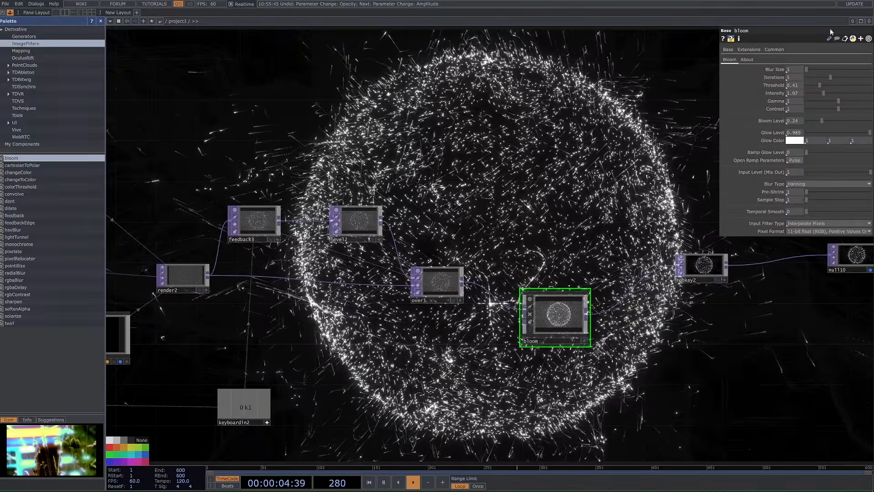
{"action": "left_click", "coordinate": [372, 209]}
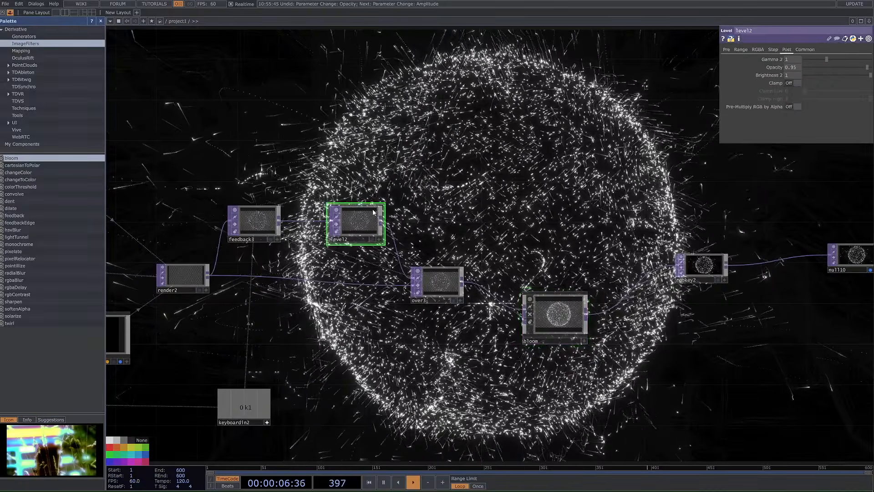
{"action": "left_click_drag", "start_coordinate": [803, 71], "coordinate": [805, 70]}
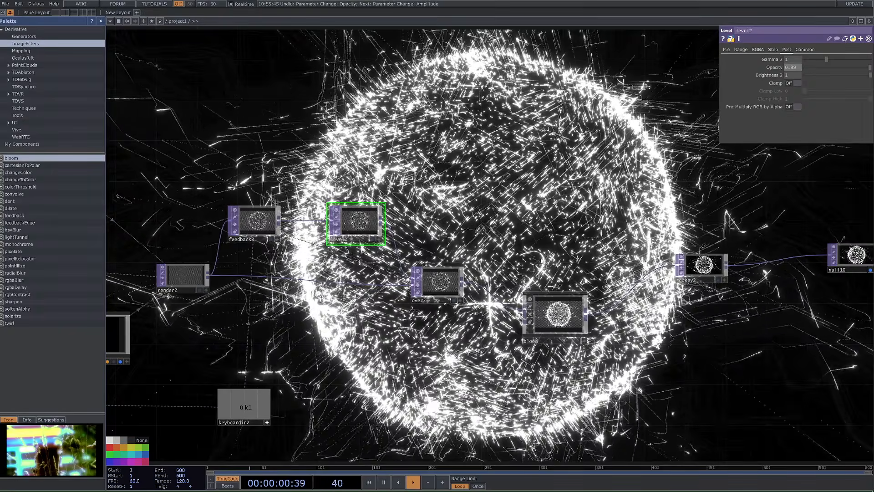
- Change the bloom's glow color to bright green, about 0.365, 1, 0
{"action": "left_click_drag", "start_coordinate": [589, 234], "coordinate": [588, 268]}
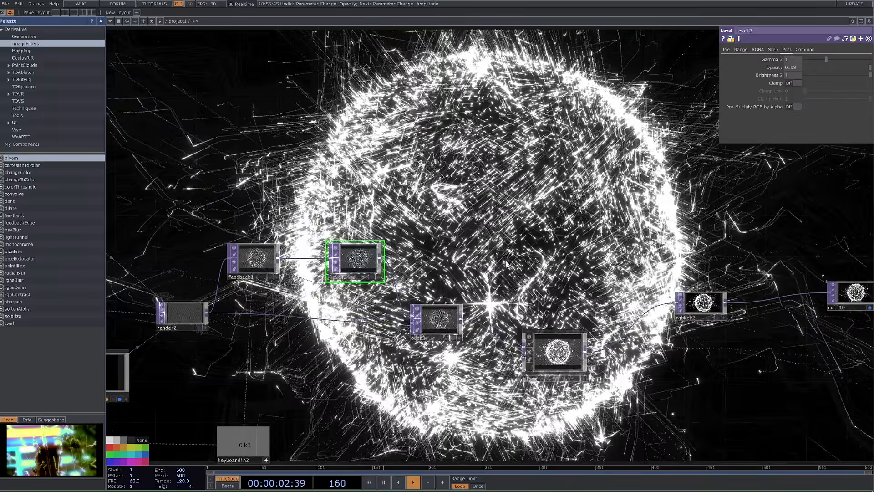
{"action": "left_click_drag", "start_coordinate": [661, 238], "coordinate": [612, 248]}
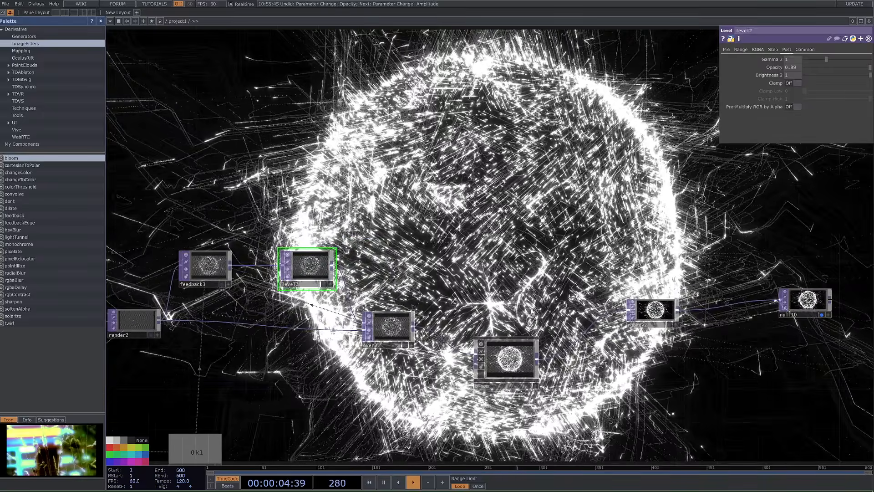
{"action": "left_click", "coordinate": [506, 359]}
{"action": "left_click", "coordinate": [777, 143]}
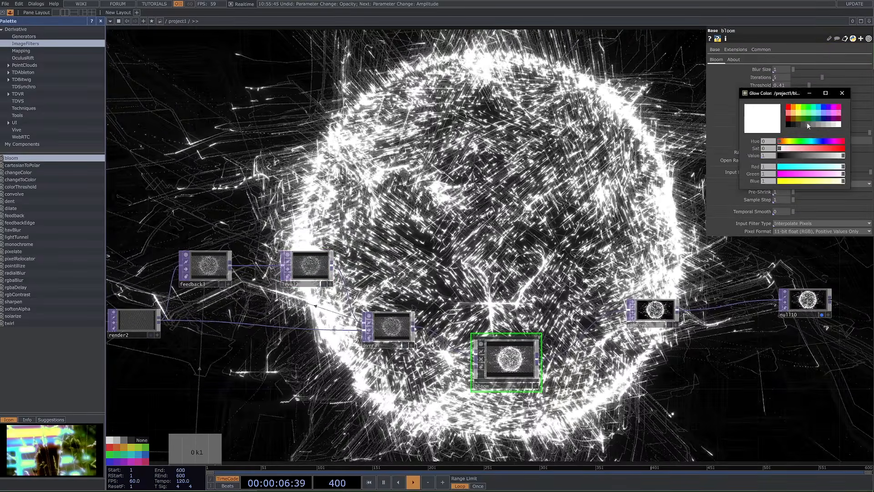
{"action": "left_click", "coordinate": [800, 111]}
{"action": "left_click", "coordinate": [842, 92]}
{"action": "left_click_drag", "start_coordinate": [582, 227], "coordinate": [559, 250]}
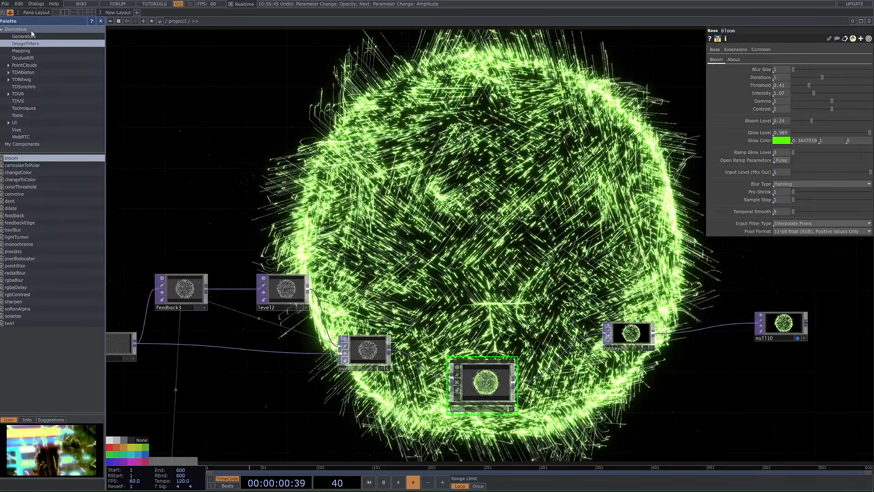
- Add a Superquad SOP just below sphere3 at the start of the particle network
{"action": "scroll", "coordinate": [170, 165], "scroll_direction": "down", "scroll_amount": 2}
{"action": "left_click_drag", "start_coordinate": [170, 164], "coordinate": [463, 148]}
{"action": "scroll", "coordinate": [316, 262], "scroll_direction": "down", "scroll_amount": 4}
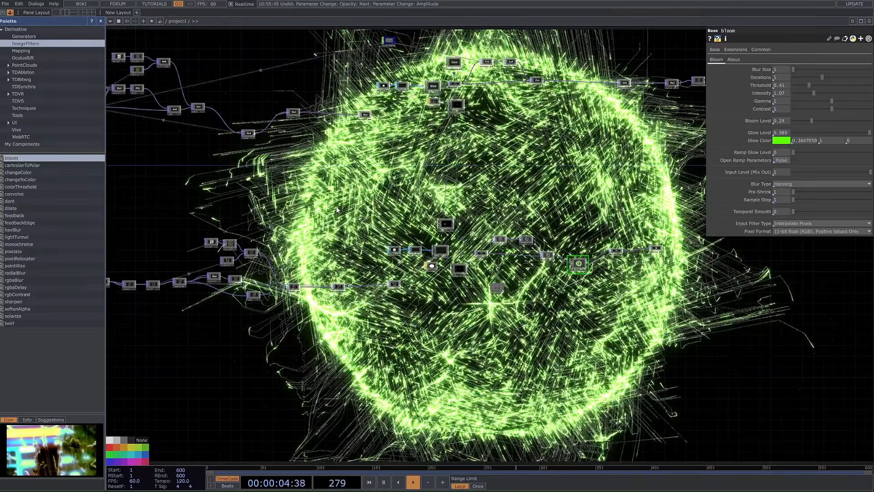
{"action": "scroll", "coordinate": [348, 208], "scroll_direction": "down", "scroll_amount": 3}
{"action": "left_click_drag", "start_coordinate": [348, 208], "coordinate": [507, 185]}
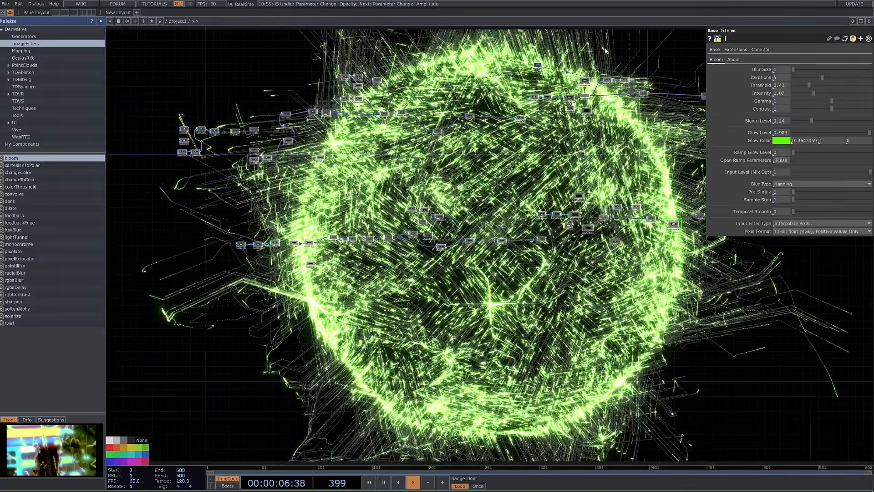
{"action": "scroll", "coordinate": [226, 209], "scroll_direction": "up", "scroll_amount": 6}
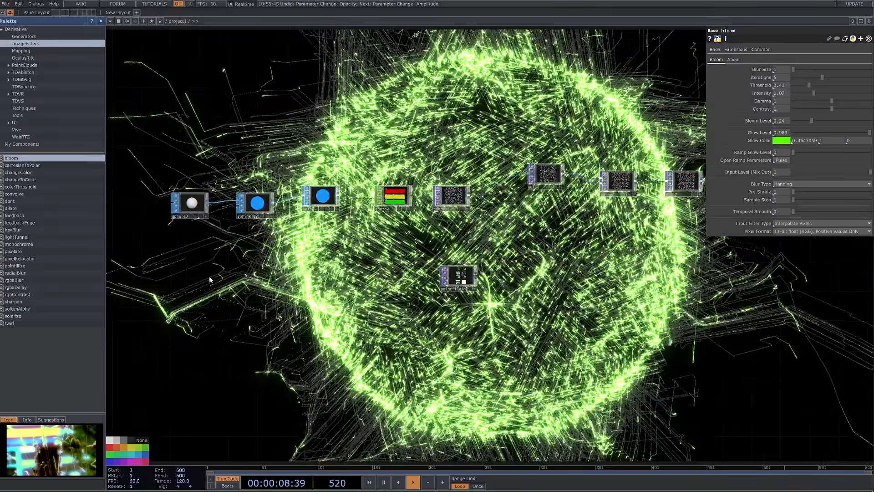
{"action": "key", "text": "Tab"}
{"action": "type", "text": "s"}
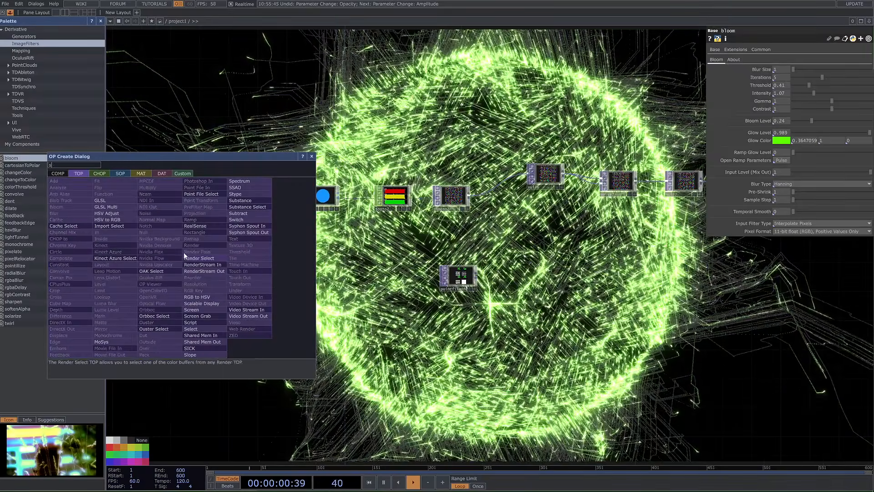
{"action": "type", "text": "up"}
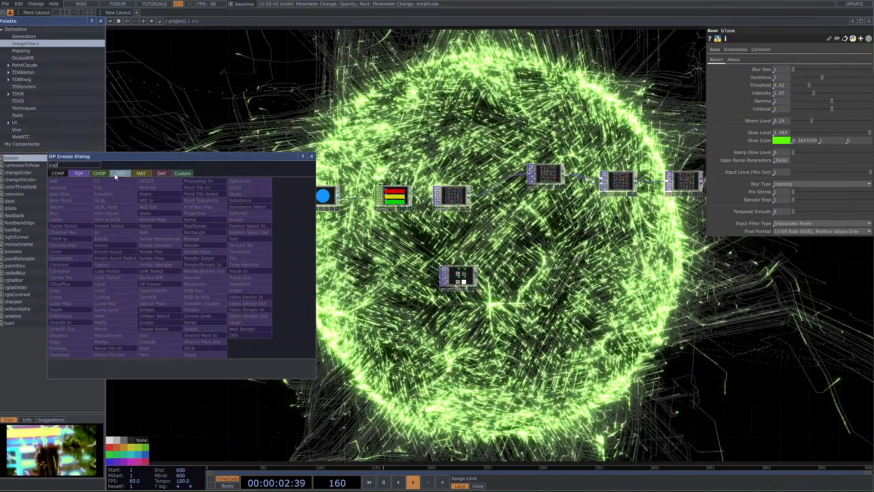
{"action": "left_click", "coordinate": [120, 173]}
{"action": "left_click", "coordinate": [203, 247]}
{"action": "left_click", "coordinate": [185, 240]}
{"action": "scroll", "coordinate": [196, 239], "scroll_direction": "up", "scroll_amount": 5}
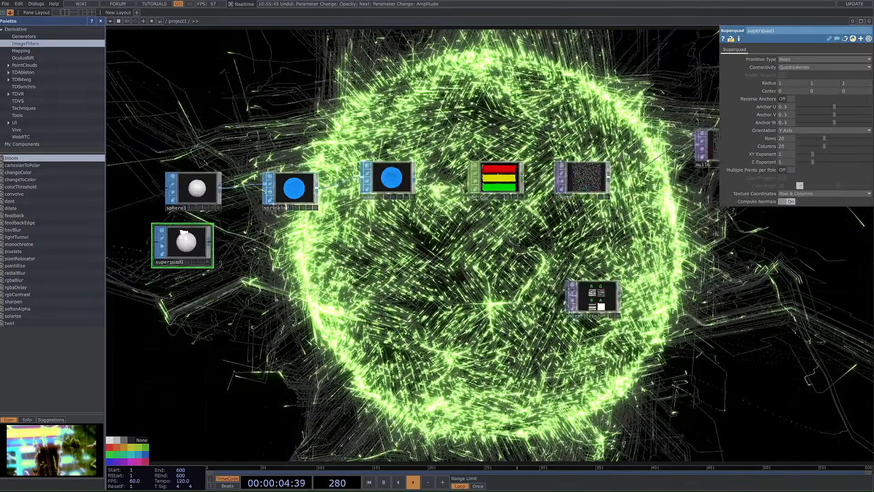
- Undo a trial change of superquad1's anchor V, and set rows to 3, columns to 31, XY exponent to 3.24 and Z exponent to 1.51
{"action": "left_click_drag", "start_coordinate": [373, 250], "coordinate": [495, 236]}
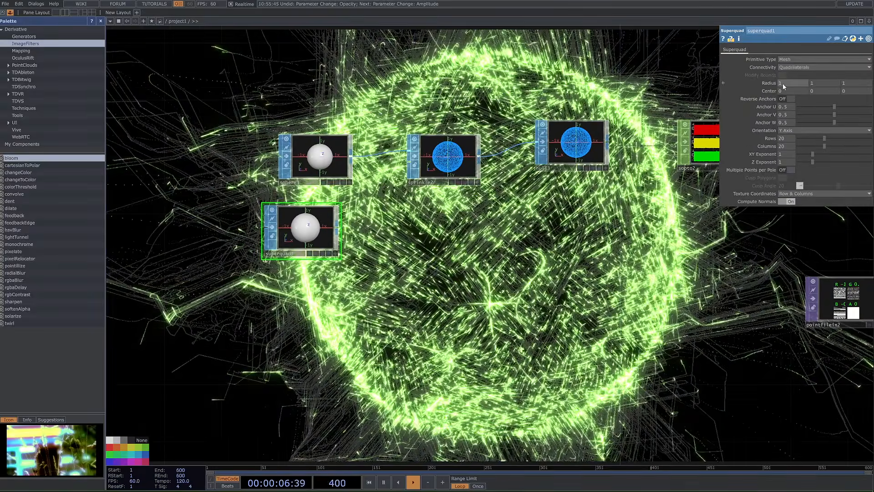
{"action": "left_click_drag", "start_coordinate": [811, 114], "coordinate": [796, 138]}
{"action": "key", "text": "ctrl+z"}
{"action": "scroll", "coordinate": [291, 218], "scroll_direction": "up", "scroll_amount": 5}
{"action": "left_click_drag", "start_coordinate": [432, 237], "coordinate": [450, 194]}
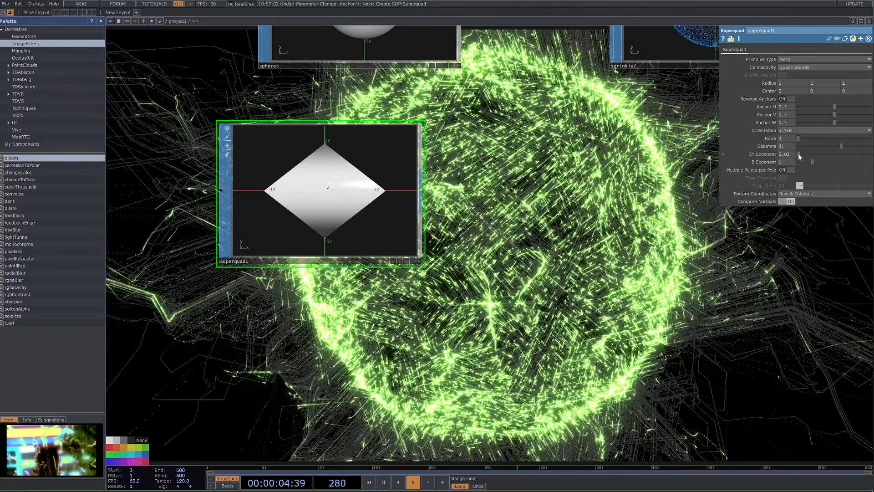
{"action": "left_click_drag", "start_coordinate": [798, 154], "coordinate": [829, 153]}
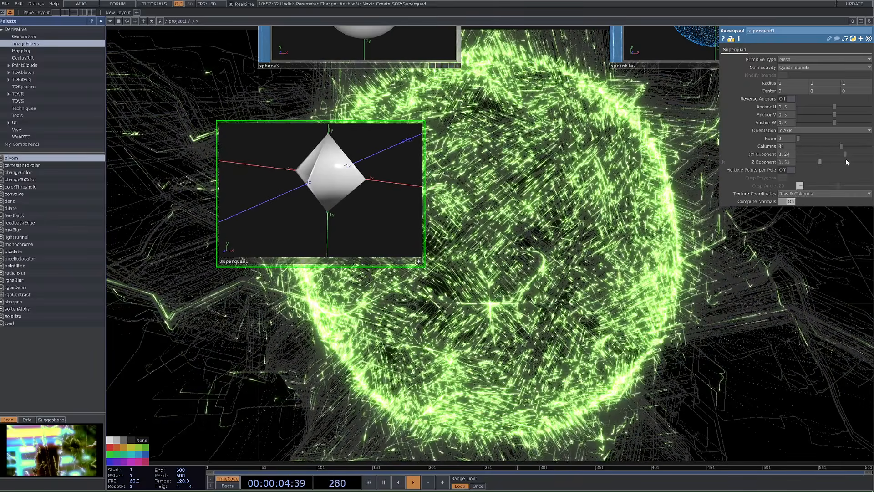
- Set superquad1's XY exponent to 3.02, its primitive type to Polygon and its connectivity to Rows and Columns
{"action": "mouse_move", "coordinate": [846, 158]}
{"action": "left_mouse_down"}
{"action": "mouse_move", "coordinate": [853, 159]}
{"action": "mouse_move", "coordinate": [842, 157]}
{"action": "left_mouse_up"}
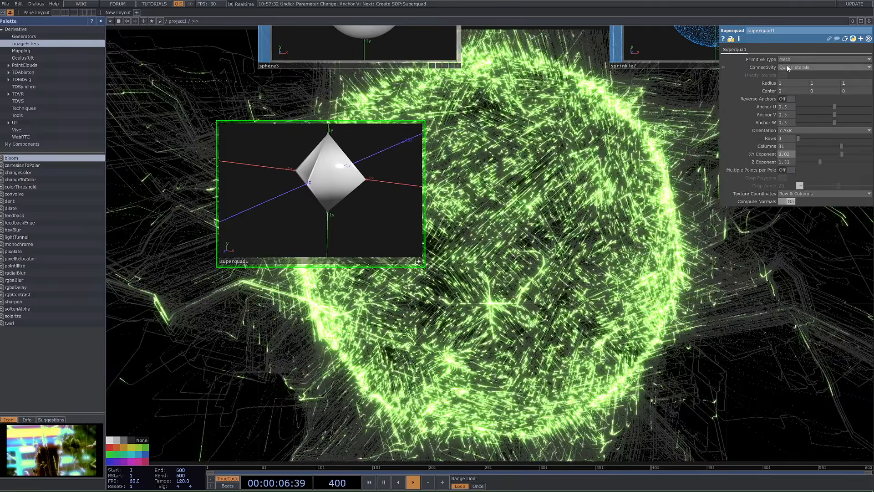
{"action": "left_click", "coordinate": [794, 69]}
{"action": "left_click", "coordinate": [799, 67]}
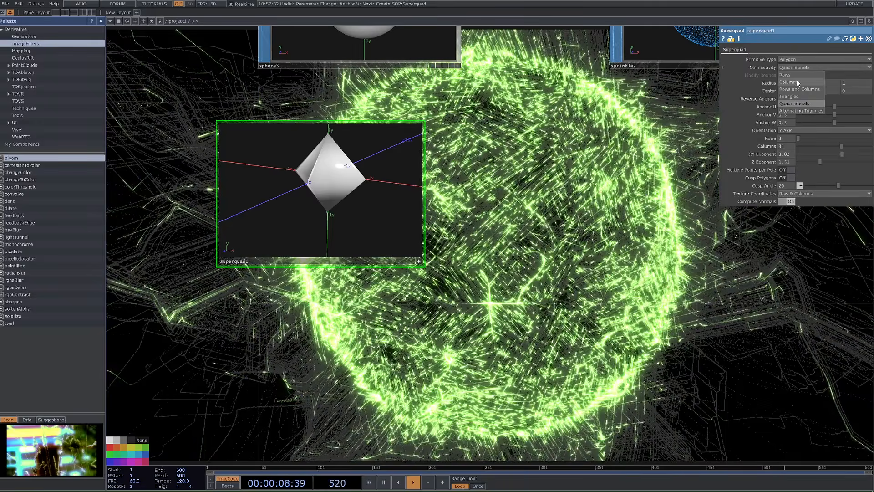
{"action": "left_click", "coordinate": [800, 89]}
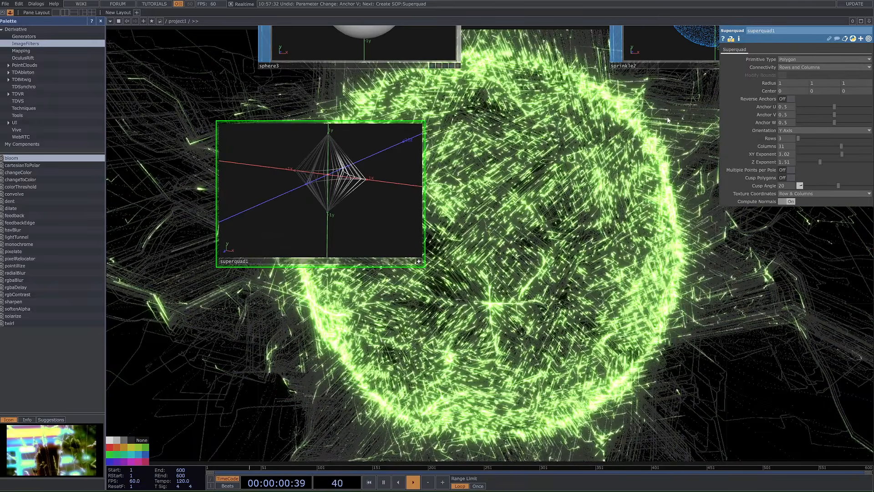
- Connect superquad1 to the input of sprinkle2 in place of sphere3 as the particle source shape
{"action": "scroll", "coordinate": [466, 219], "scroll_direction": "down", "scroll_amount": 2}
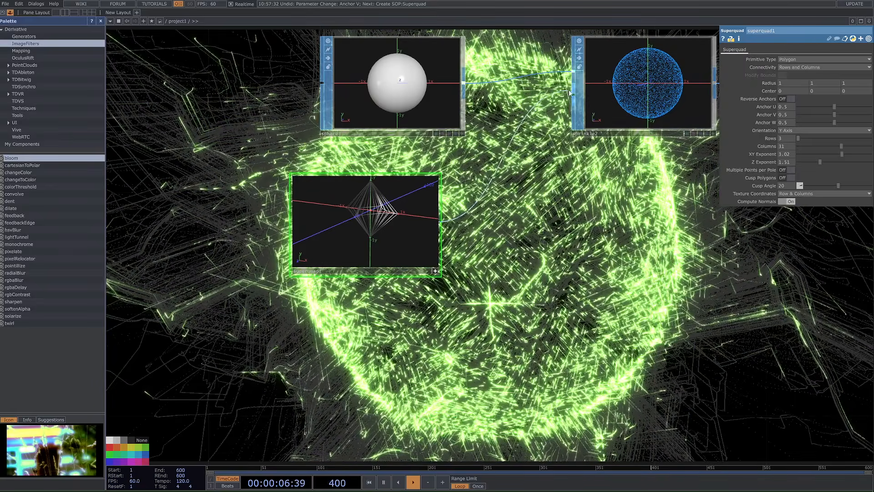
{"action": "left_click_drag", "start_coordinate": [604, 259], "coordinate": [601, 214]}
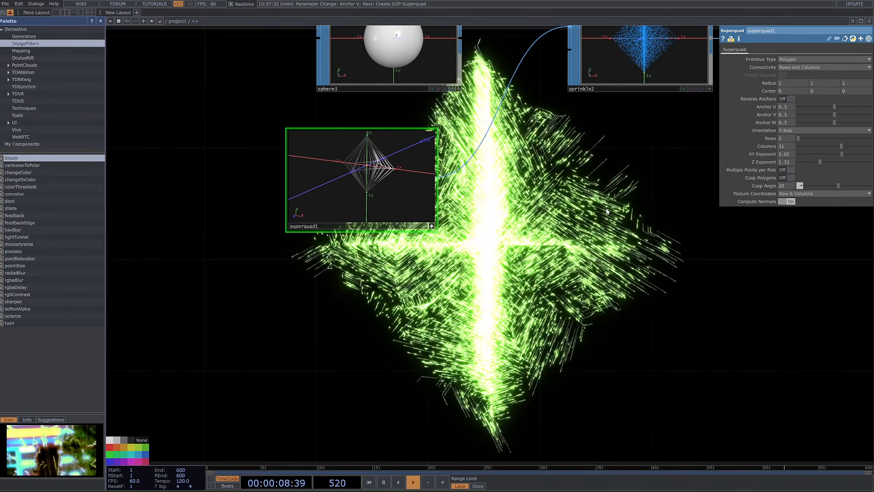
{"action": "left_click_drag", "start_coordinate": [521, 200], "coordinate": [492, 199]}
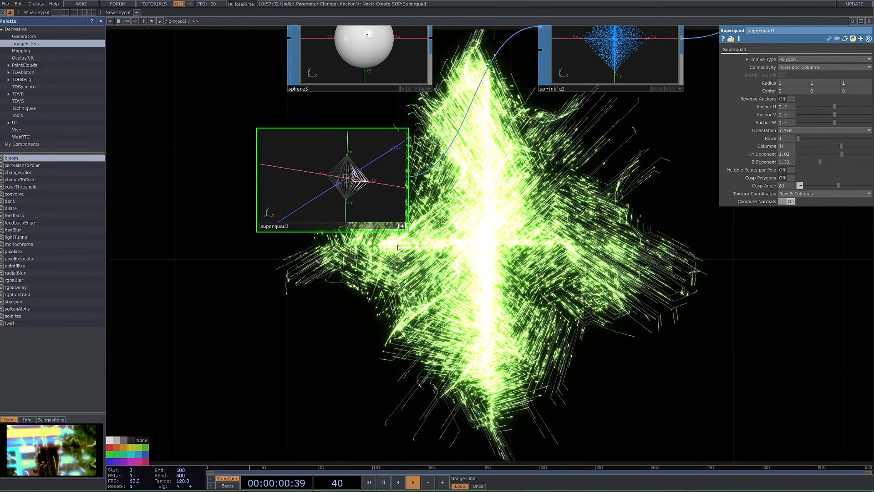
{"action": "left_click", "coordinate": [402, 227]}
{"action": "left_click_drag", "start_coordinate": [413, 228], "coordinate": [223, 225]}
{"action": "scroll", "coordinate": [223, 224], "scroll_direction": "down", "scroll_amount": 5}
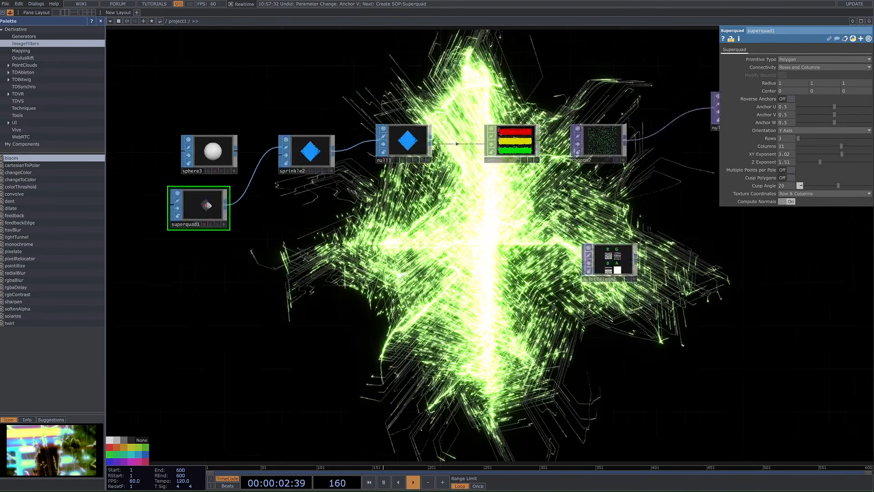
- Animate geo1's X rotation with the expression absTime.seconds*10
{"action": "scroll", "coordinate": [483, 165], "scroll_direction": "up", "scroll_amount": 6}
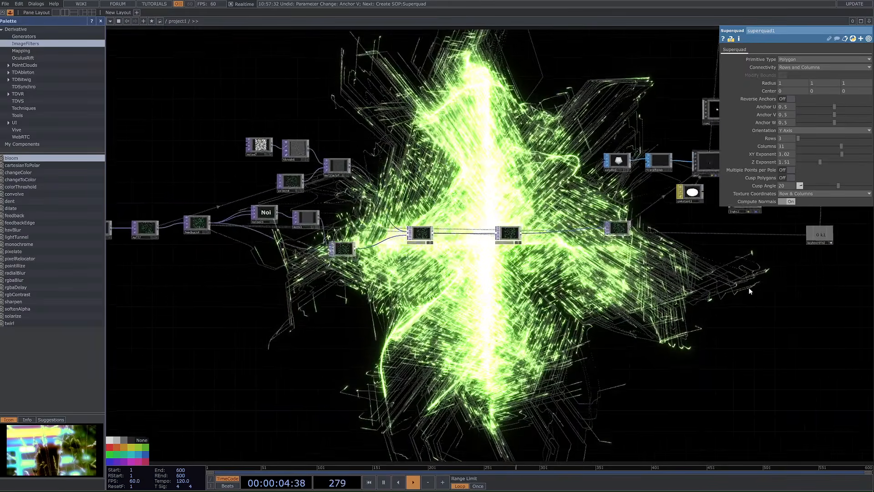
{"action": "left_click", "coordinate": [457, 169]}
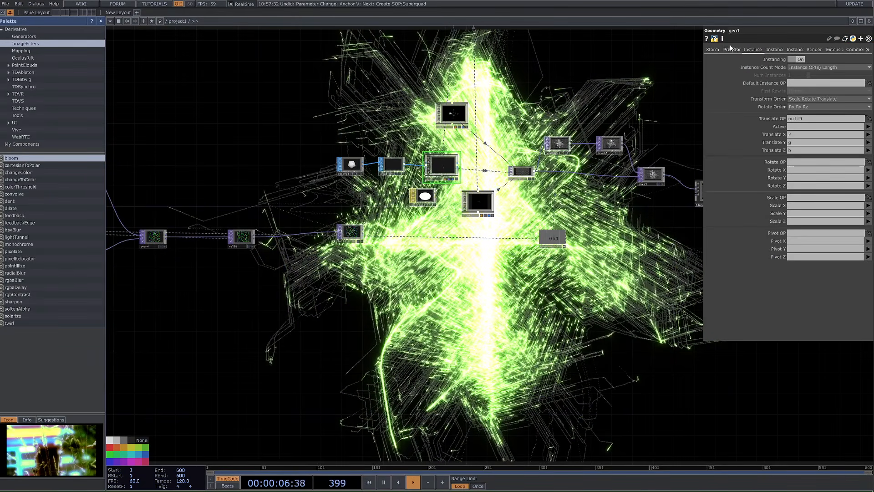
{"action": "left_click", "coordinate": [713, 49]}
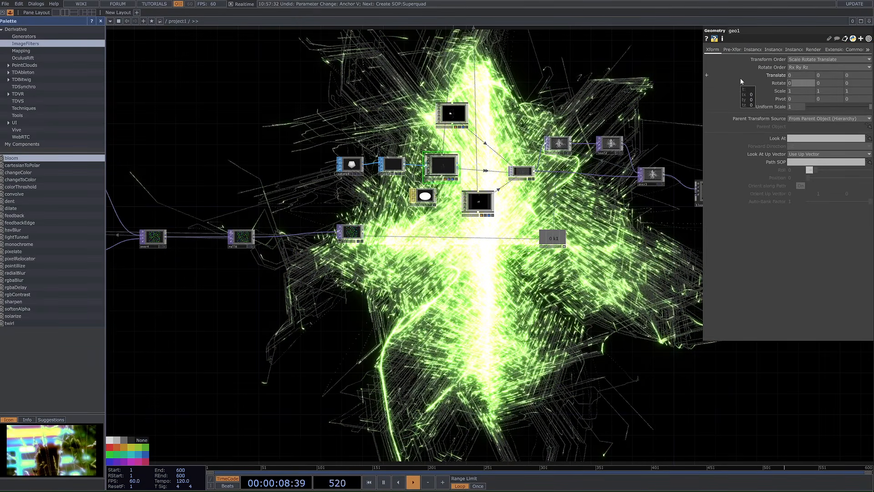
{"action": "type", "text": "absTime.se"}
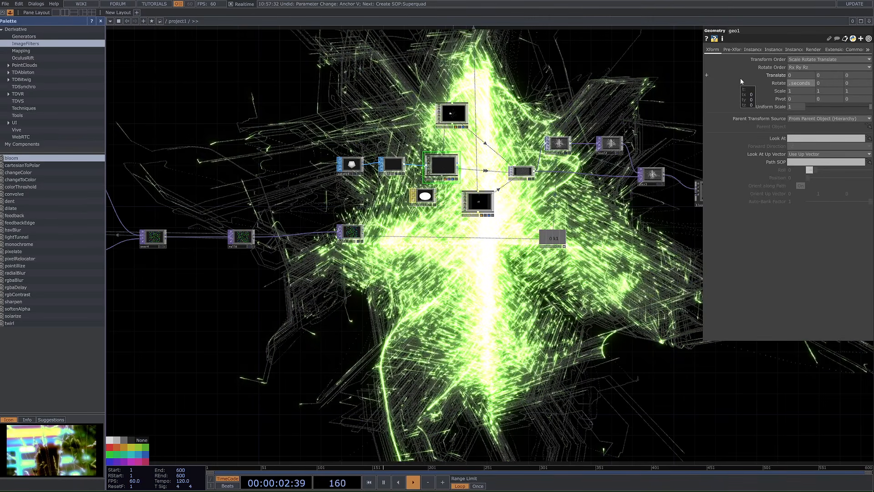
{"action": "key", "text": "Return"}
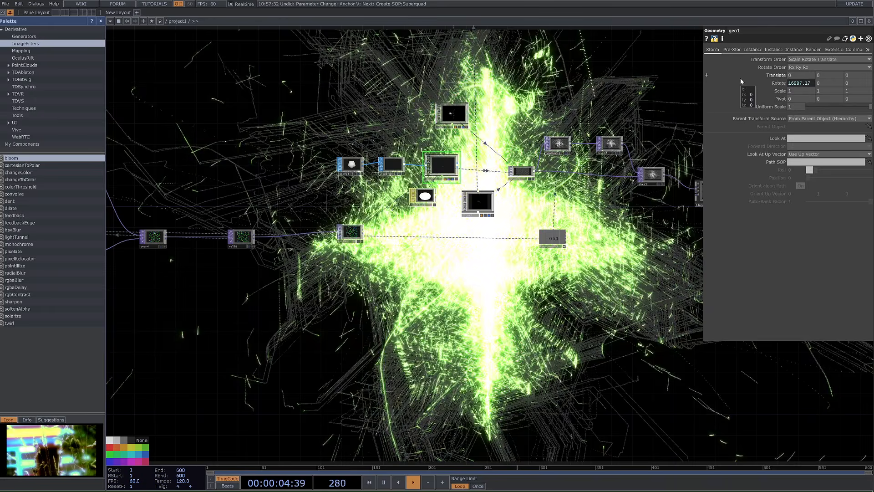
- Lower the post opacity of level2 to 0.9 to shorten the feedback trail
{"action": "left_click_drag", "start_coordinate": [586, 287], "coordinate": [480, 287]}
{"action": "left_click", "coordinate": [504, 145]}
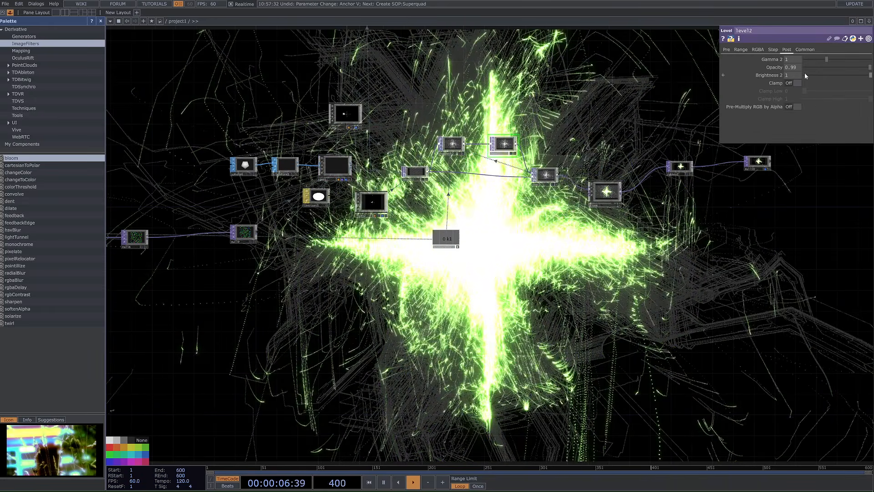
{"action": "key", "text": "BackSpace"}
{"action": "key", "text": "Return"}
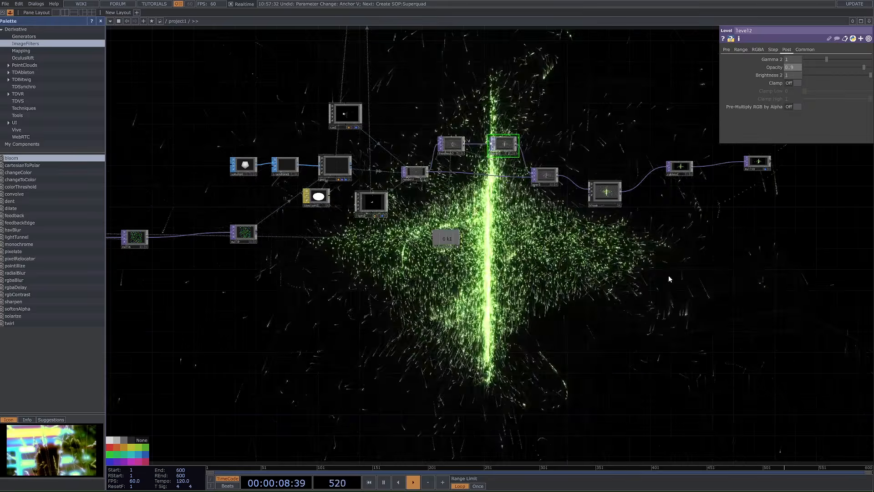
- Apply the expression absTime.seconds*10 to geo1's Y and Z rotation as well
{"action": "left_click", "coordinate": [343, 176]}
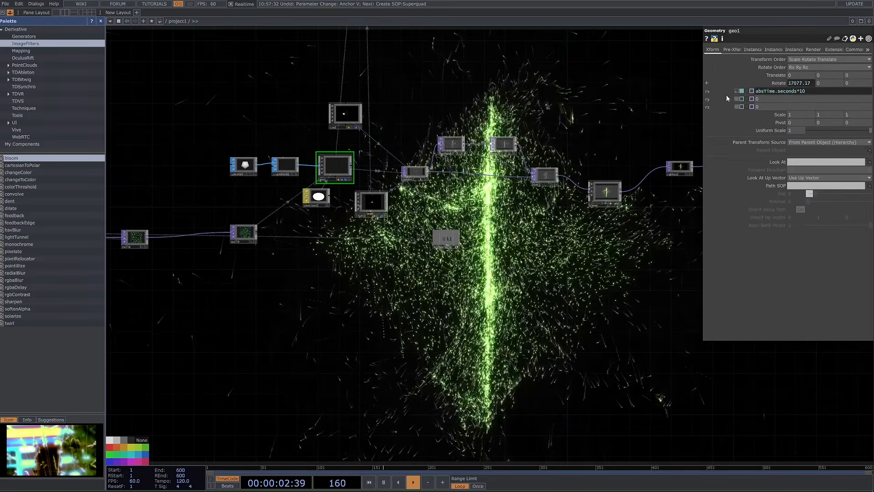
{"action": "left_click", "coordinate": [769, 99]}
{"action": "type", "text": "absTime.seconds*10"}
{"action": "left_click", "coordinate": [775, 107]}
{"action": "type", "text": "absTime.seconds*10"}
{"action": "left_click_drag", "start_coordinate": [655, 313], "coordinate": [568, 322]}
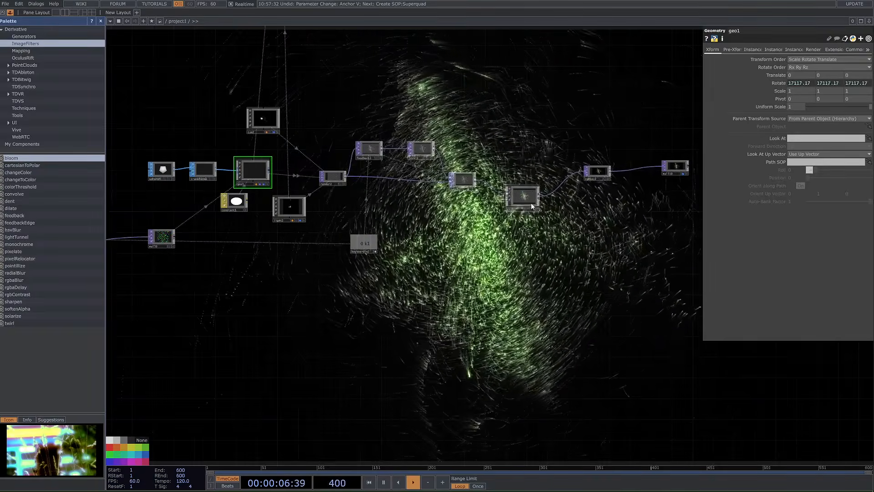
- Lower the bloom's threshold to 0.148 and save the project
{"action": "scroll", "coordinate": [560, 337], "scroll_direction": "down", "scroll_amount": 5}
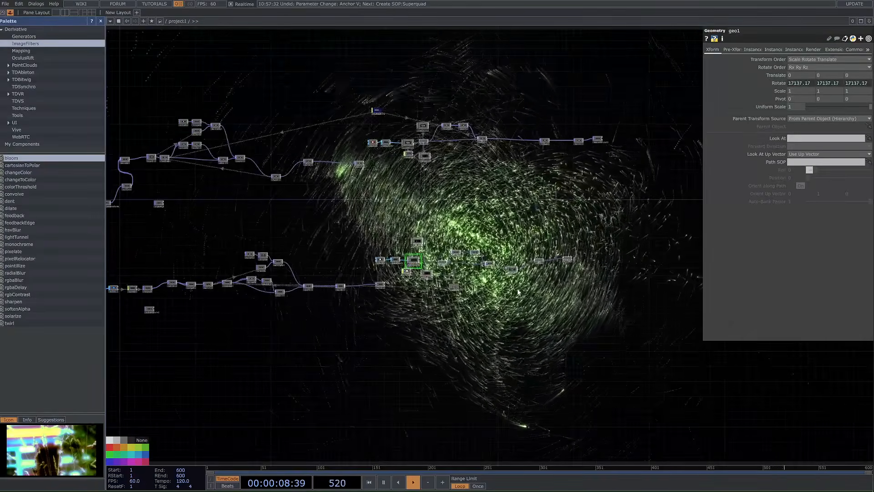
{"action": "scroll", "coordinate": [518, 291], "scroll_direction": "up", "scroll_amount": 5}
{"action": "left_click", "coordinate": [463, 236]}
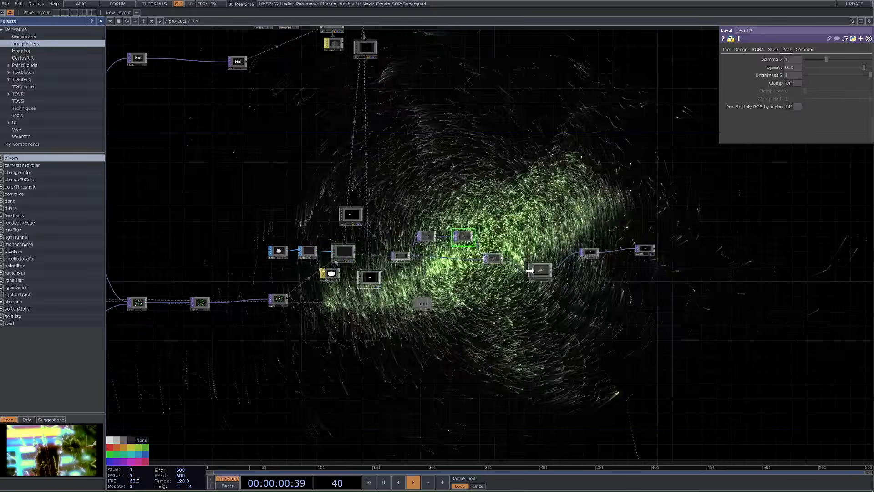
{"action": "left_click", "coordinate": [532, 270]}
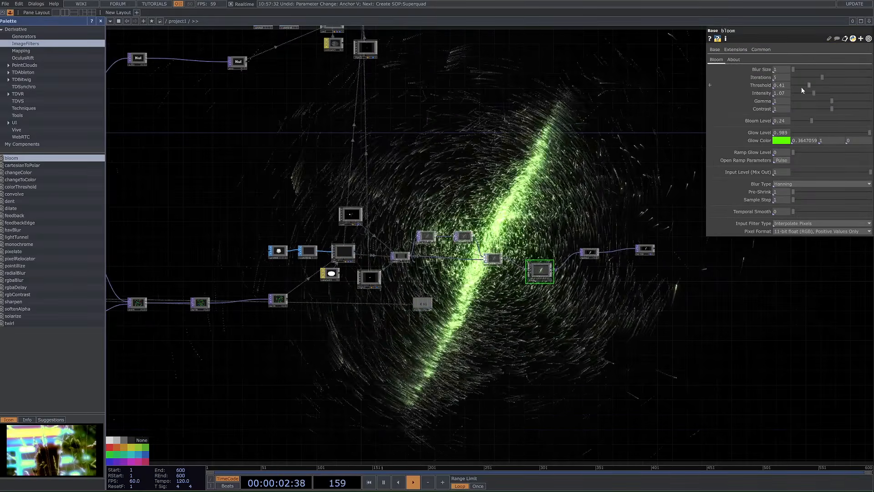
{"action": "left_click_drag", "start_coordinate": [807, 86], "coordinate": [799, 84]}
{"action": "left_click_drag", "start_coordinate": [616, 191], "coordinate": [553, 236]}
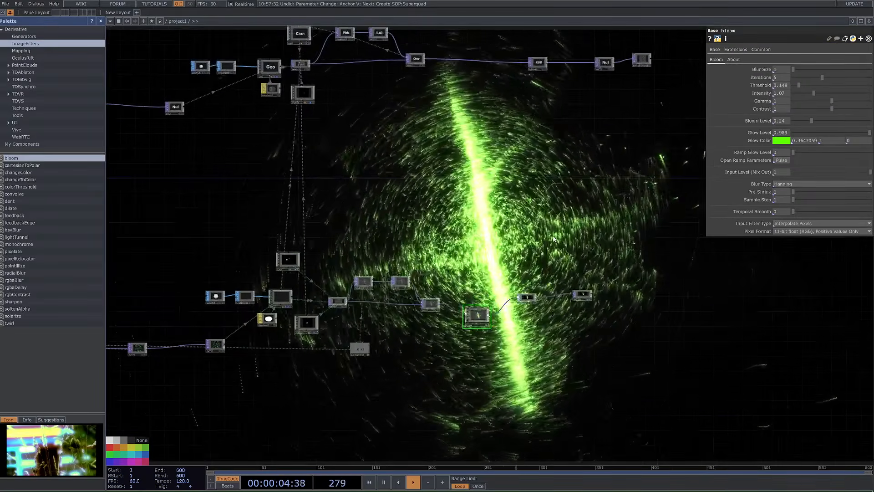
{"action": "key", "text": "ctrl+s"}
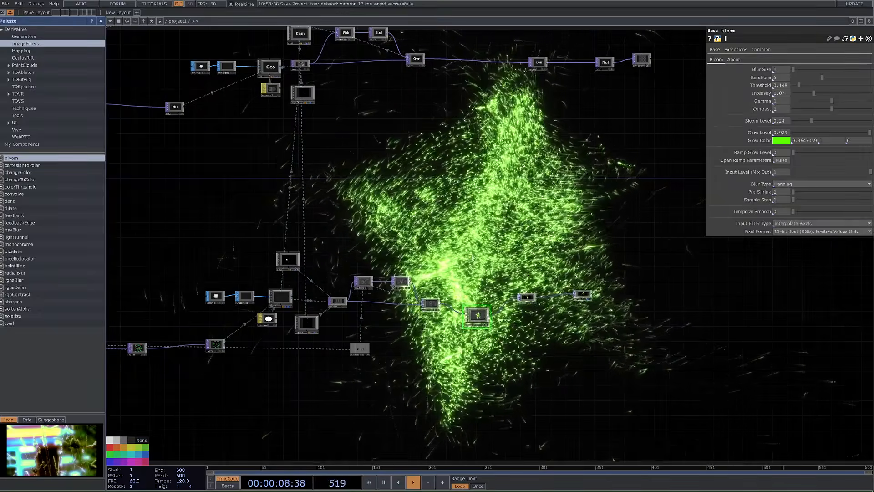
{"action": "scroll", "coordinate": [449, 284], "scroll_direction": "down", "scroll_amount": 3}
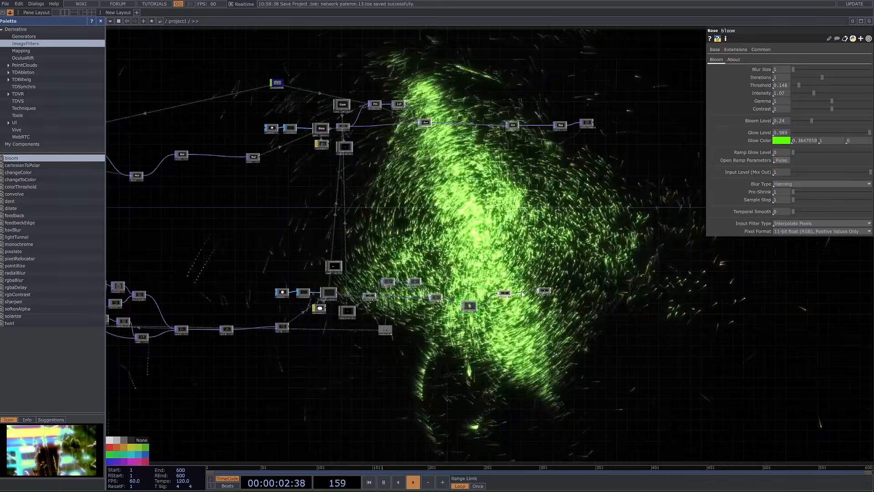
{"action": "scroll", "coordinate": [515, 241], "scroll_direction": "down", "scroll_amount": 2}
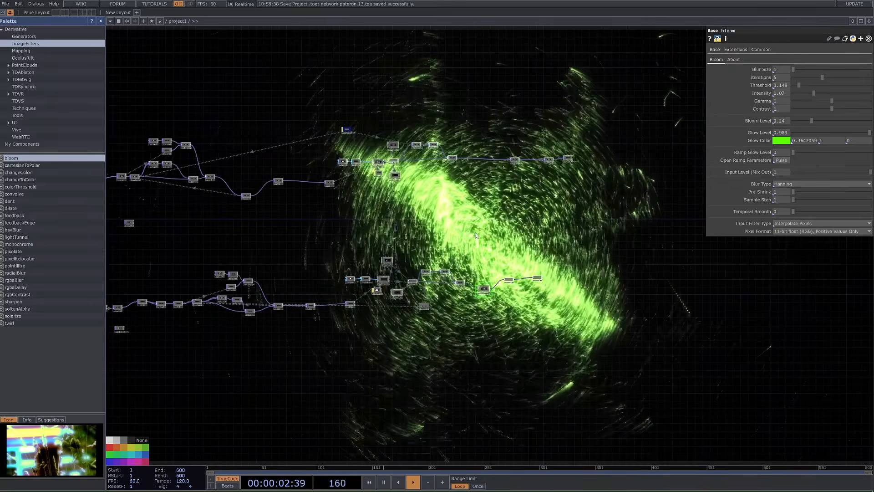
{"action": "left_click_drag", "start_coordinate": [325, 212], "coordinate": [489, 206]}
{"action": "scroll", "coordinate": [489, 206], "scroll_direction": "down", "scroll_amount": 3}
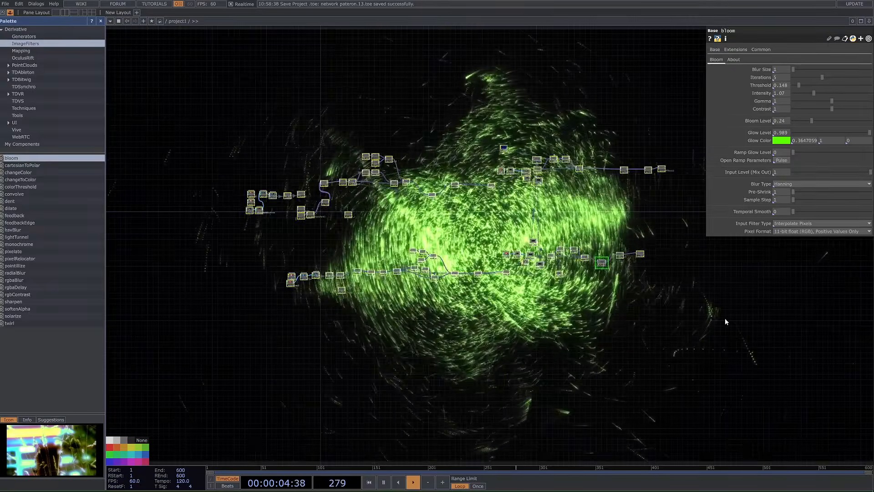
- Assign cam1, geo2 and light1 to the first network's render as camera, geometry and light, and save the project
{"action": "scroll", "coordinate": [544, 193], "scroll_direction": "up", "scroll_amount": 5}
{"action": "scroll", "coordinate": [519, 182], "scroll_direction": "up", "scroll_amount": 2}
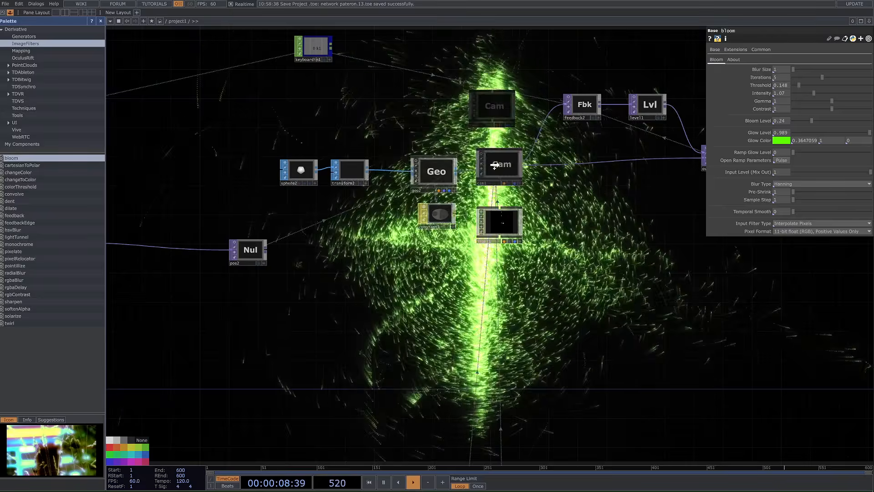
{"action": "left_click_drag", "start_coordinate": [451, 164], "coordinate": [493, 167]}
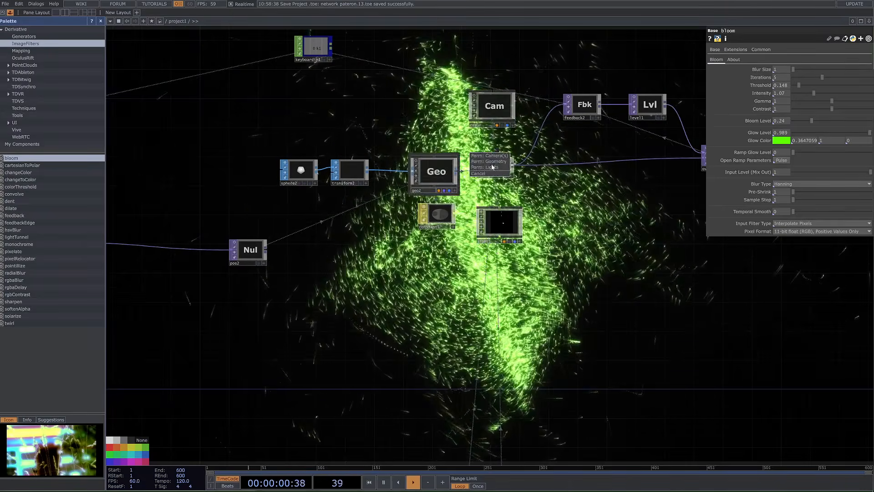
{"action": "left_click", "coordinate": [495, 168]}
{"action": "left_click_drag", "start_coordinate": [509, 228], "coordinate": [496, 171]}
{"action": "left_click", "coordinate": [497, 174]}
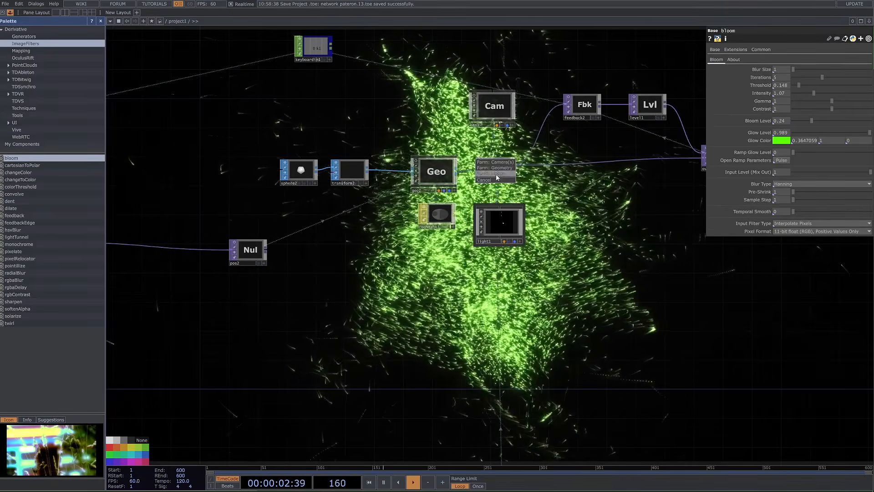
{"action": "scroll", "coordinate": [496, 174], "scroll_direction": "up", "scroll_amount": 5}
{"action": "scroll", "coordinate": [455, 223], "scroll_direction": "down", "scroll_amount": 10}
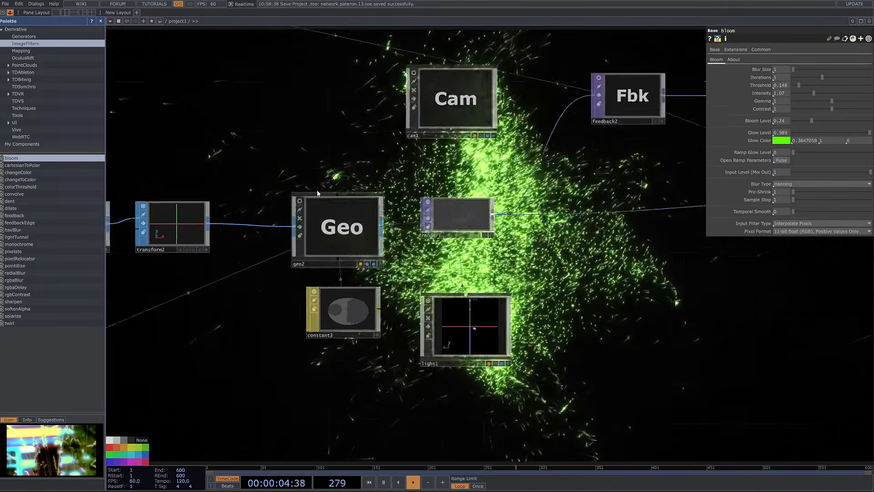
{"action": "key", "text": "ctrl+s"}
{"action": "scroll", "coordinate": [408, 247], "scroll_direction": "down", "scroll_amount": 5}
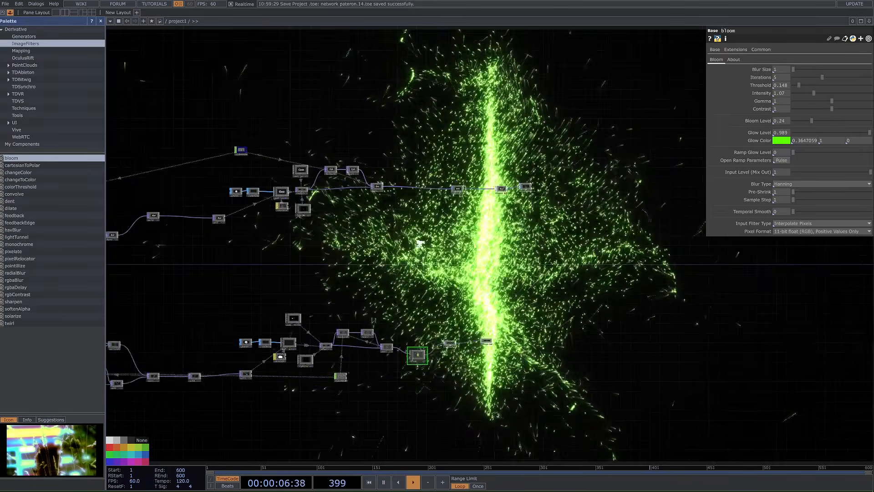